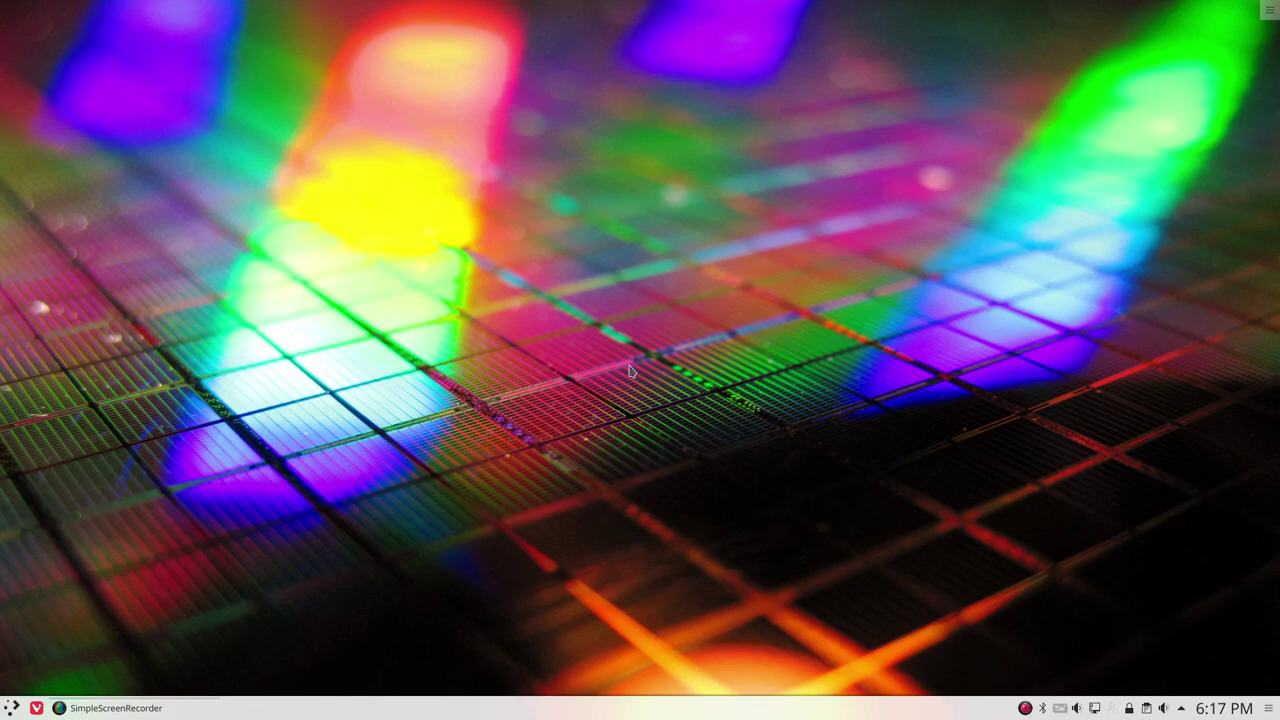
- Open a Konsole terminal with Ctrl+Alt+T
key(ctrl+alt+t)
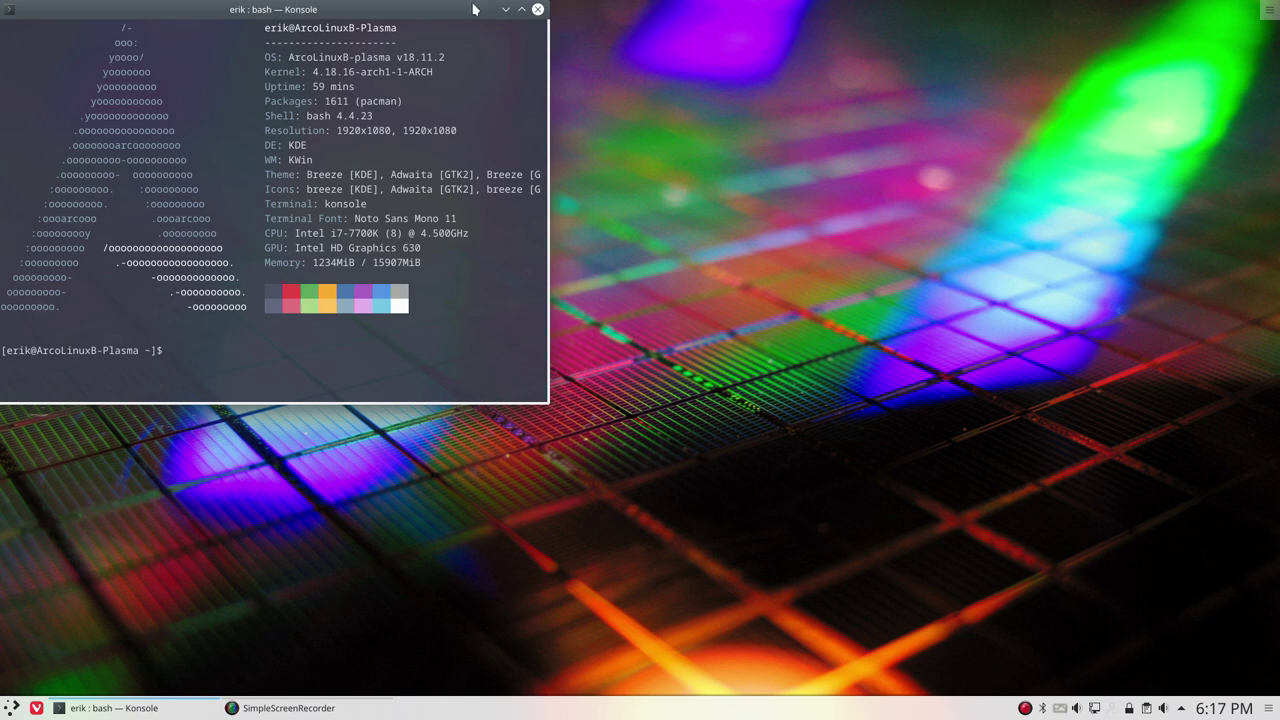
- Move Konsole to the screen centre and run 'yay obs-studio' to list matching packages
drag(471, 7, 755, 55)
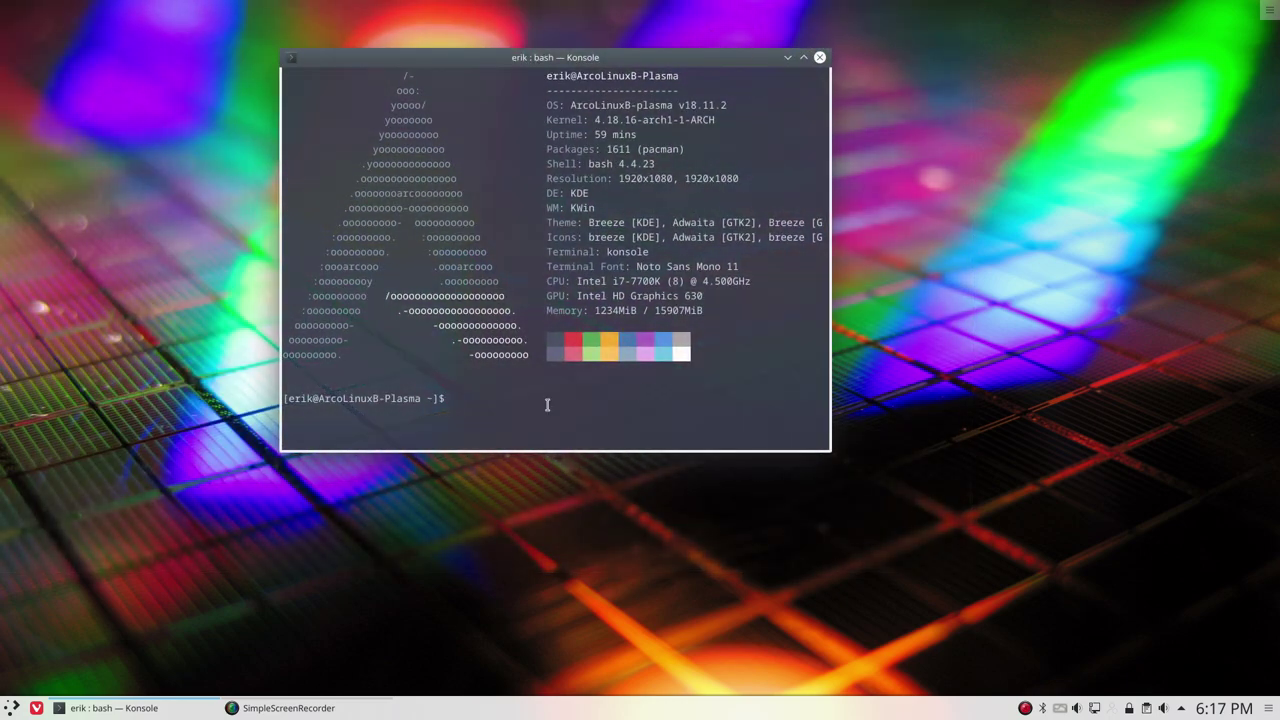
text(yay obs)
key(BackSpace)
key(BackSpace)
text(bs-studio)
key(Return)
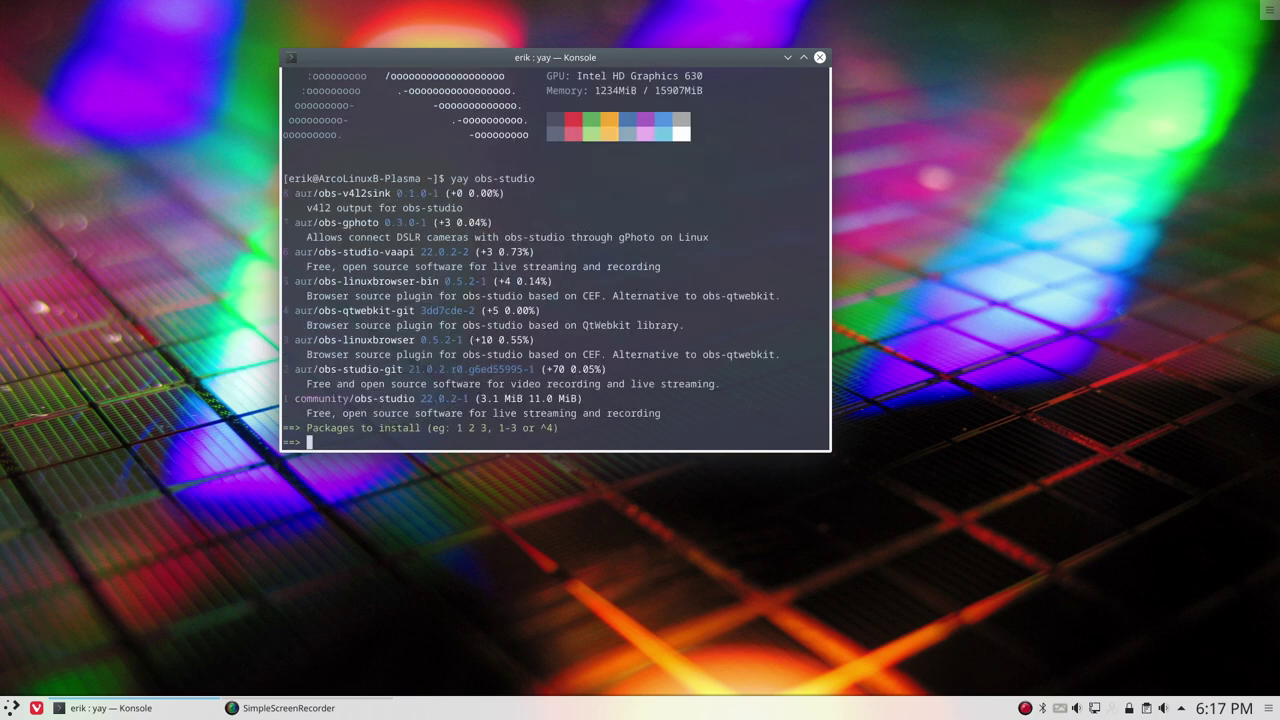
- Highlight and compare the obs-studio-git and community obs-studio package names and versions
drag(355, 399, 404, 369)
click(389, 371)
click(404, 369)
drag(451, 369, 529, 370)
drag(427, 398, 491, 398)
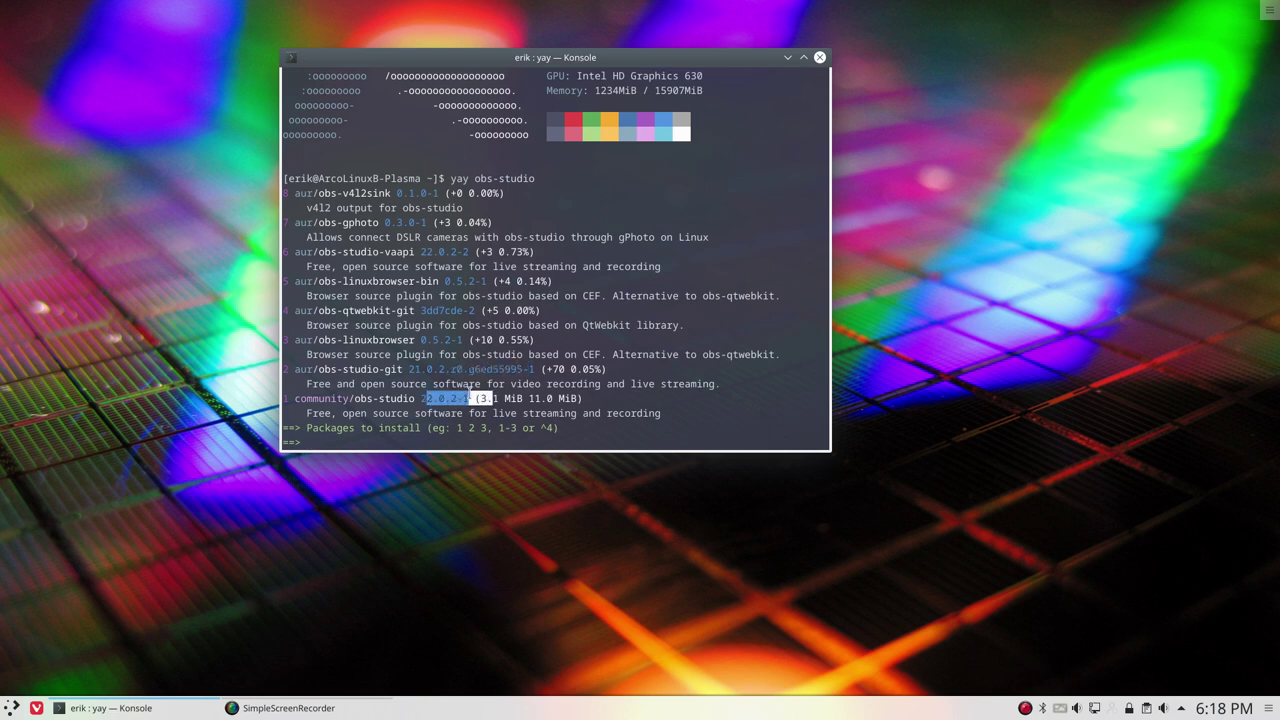
drag(408, 369, 463, 369)
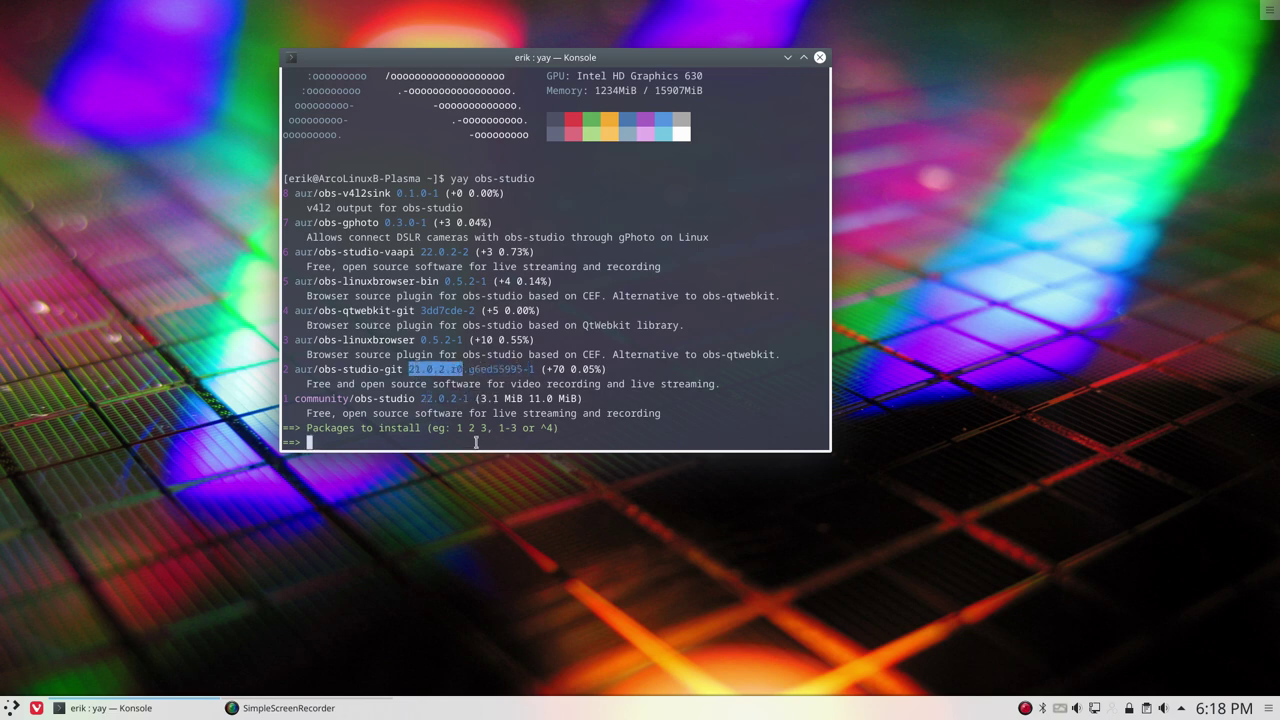
click(340, 370)
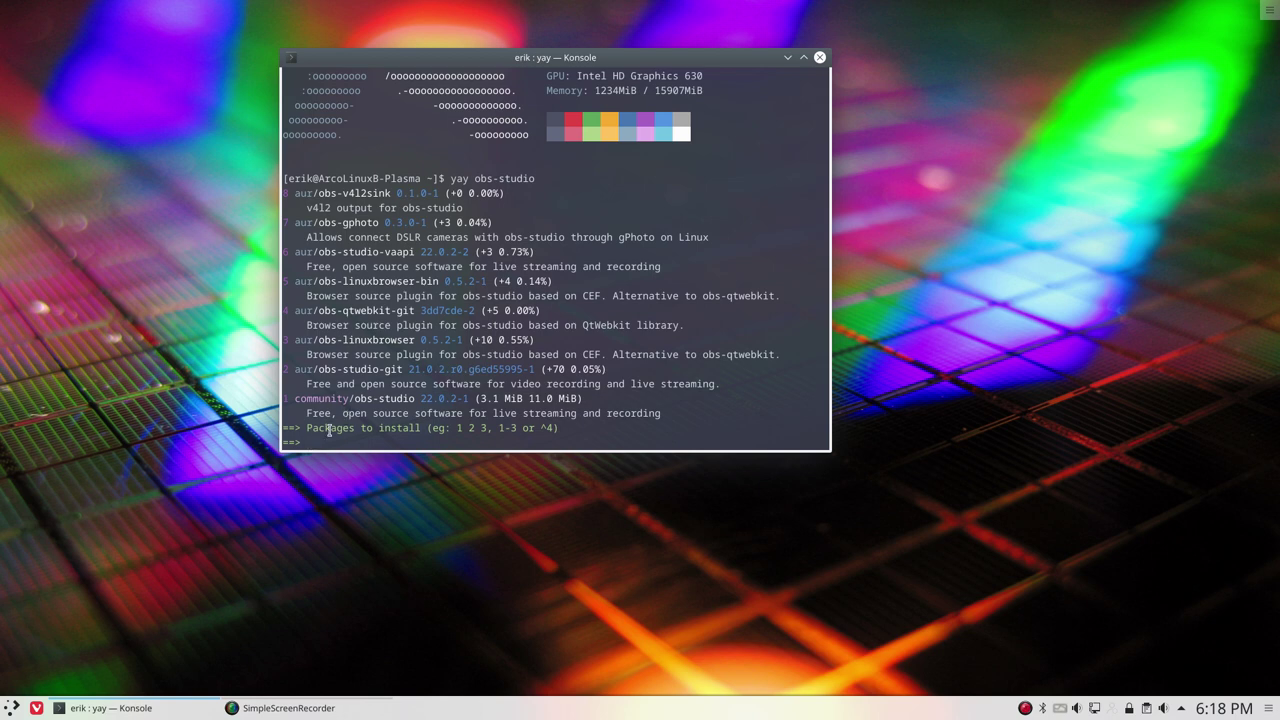
drag(368, 398, 284, 398)
click(284, 368)
- Cancel yay and install obs-studio with 'sudo pacman -S obs-studio', entering the password and confirming
key(ctrl+c)
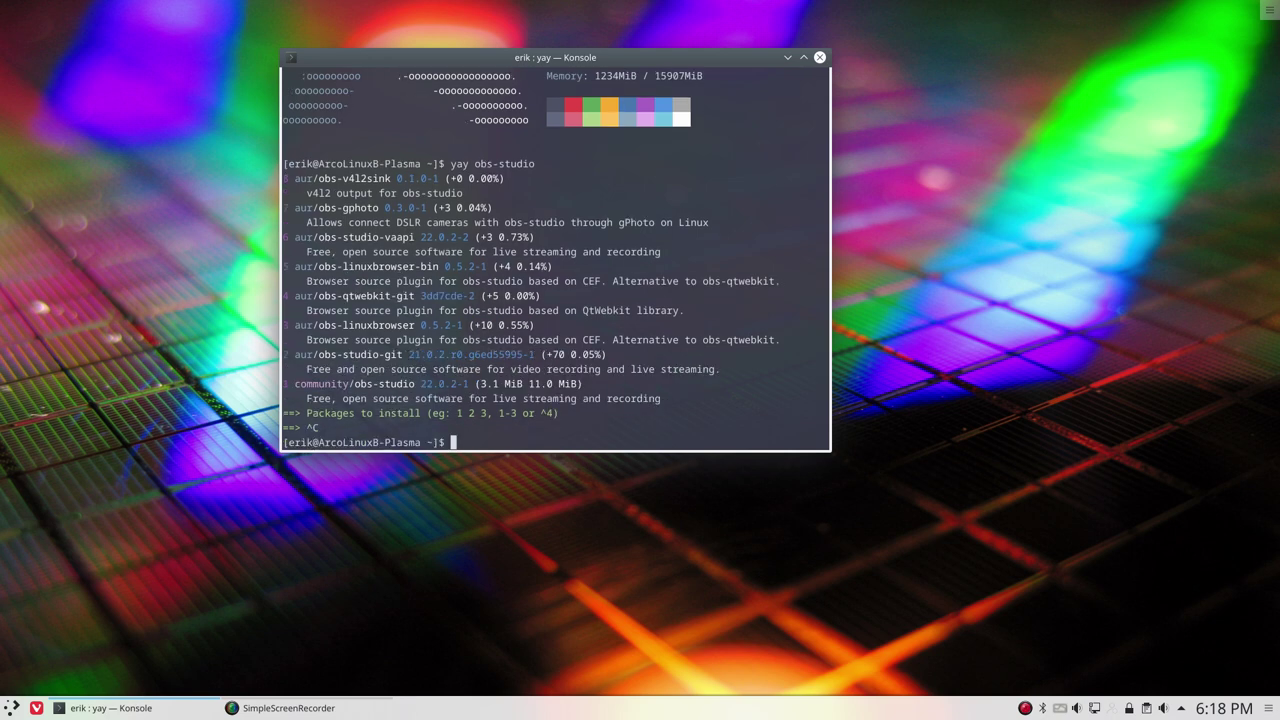
text(sudo pac)
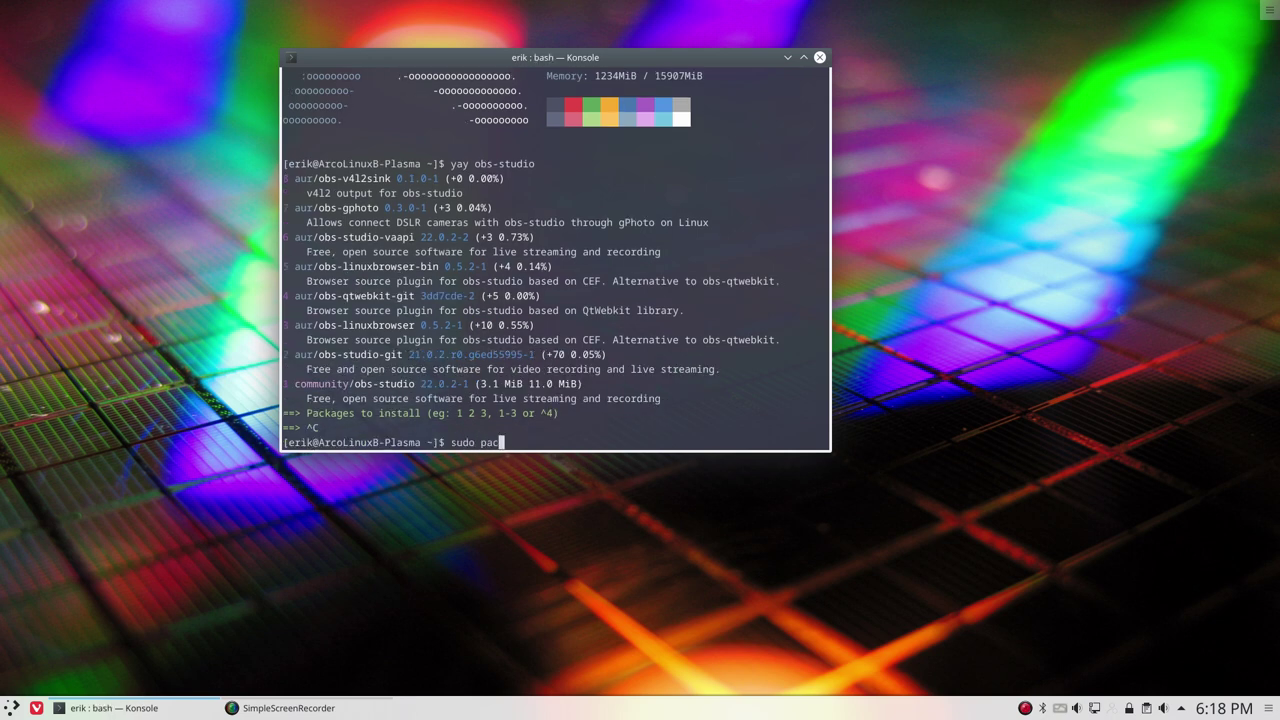
text(man -S obs-studio)
key(Return)
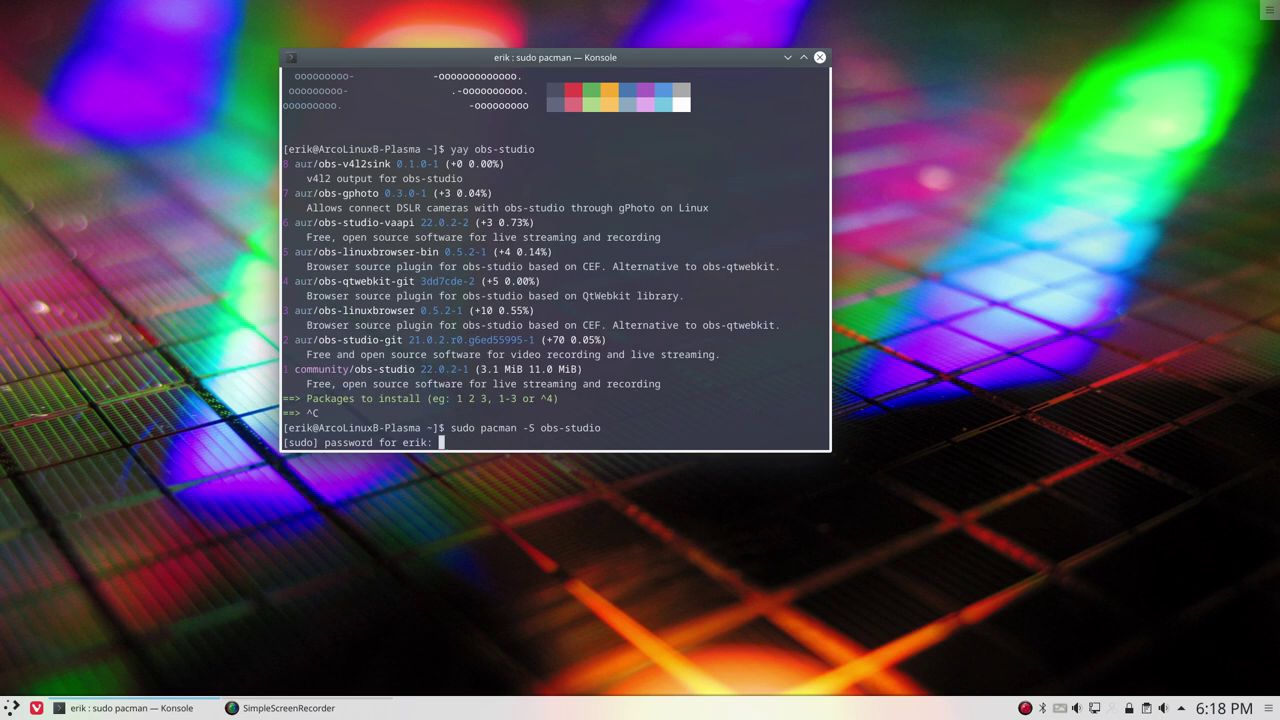
key(Return)
key(Return)
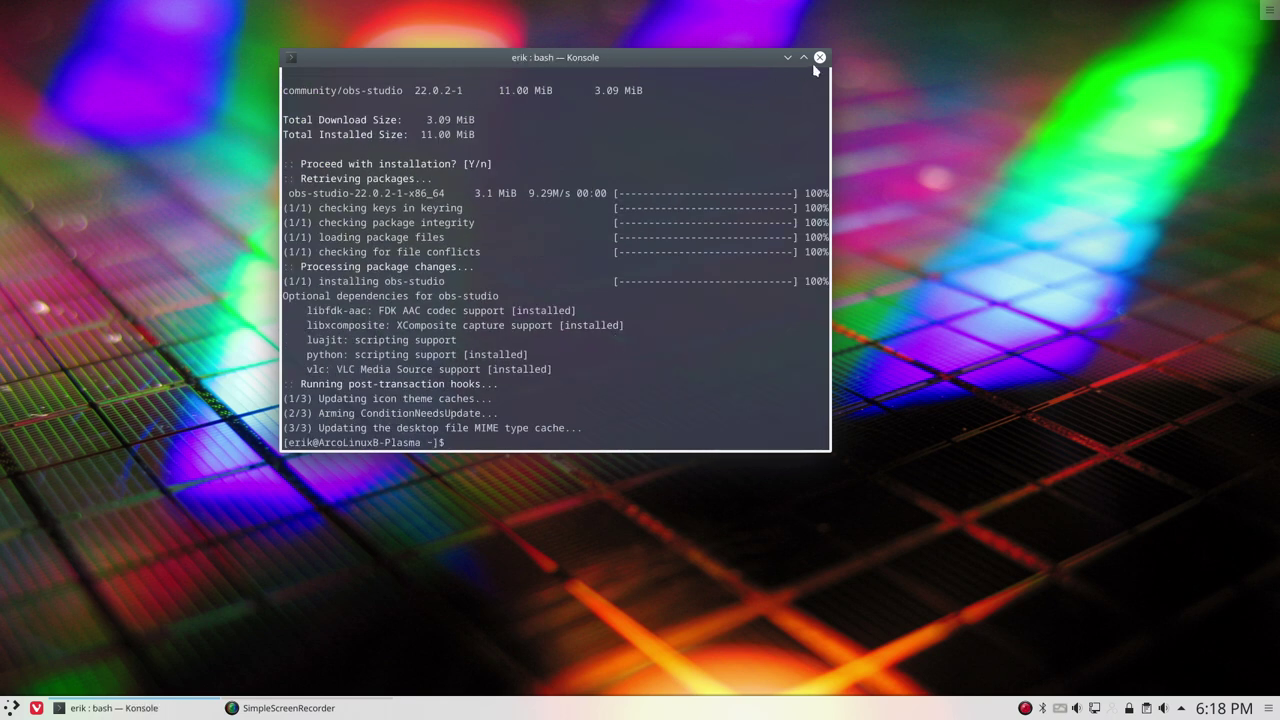
- Close Konsole, launch OBS from the launcher, accept the licence and agree to run the wizard
click(818, 58)
click(11, 708)
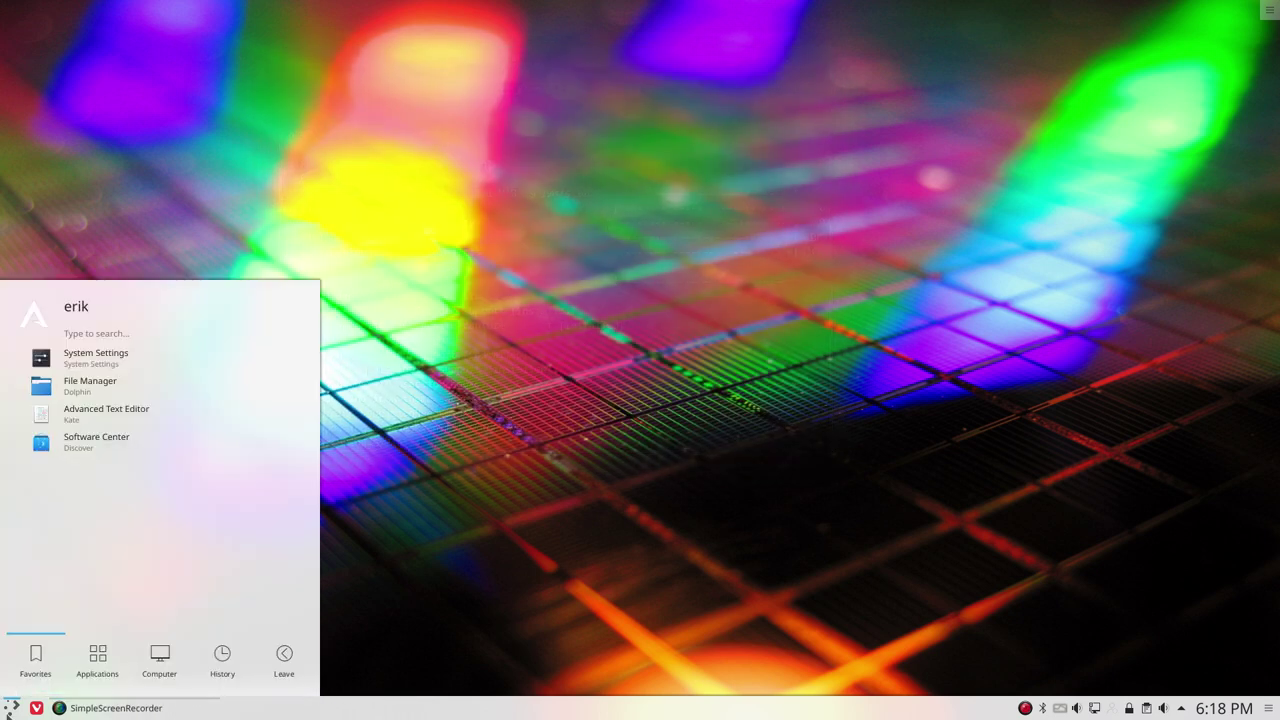
text(obs)
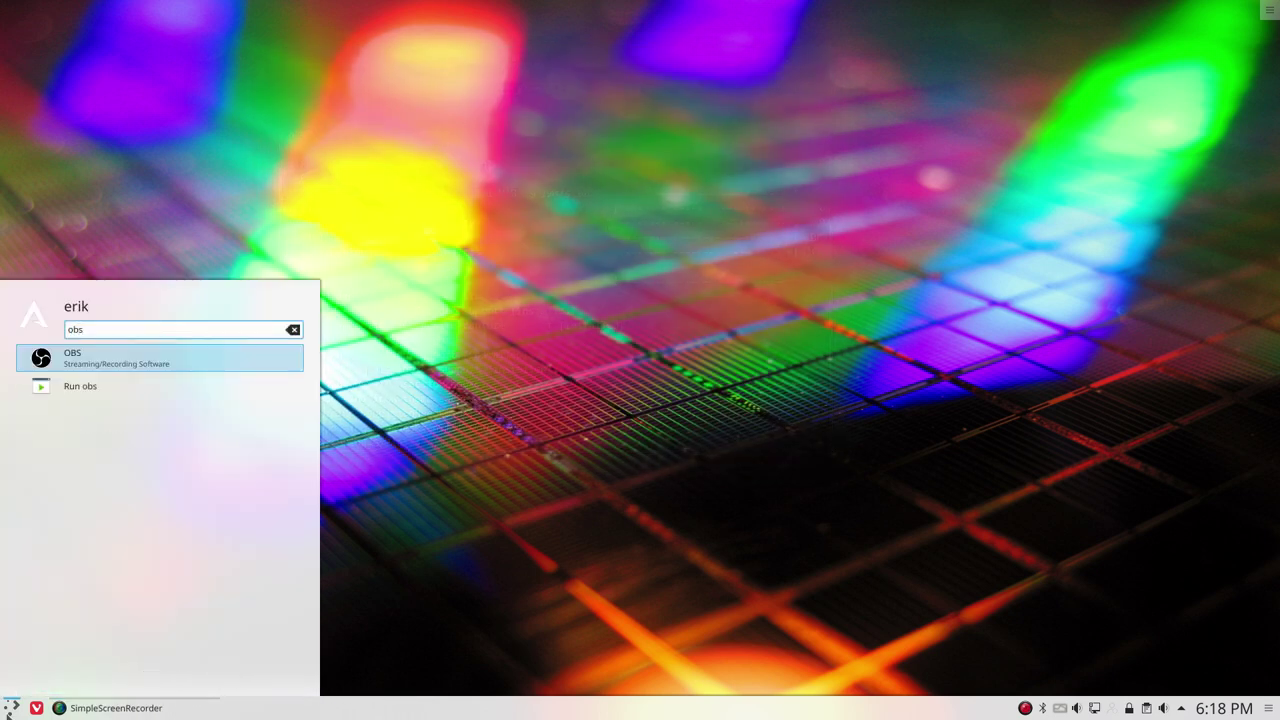
key(Return)
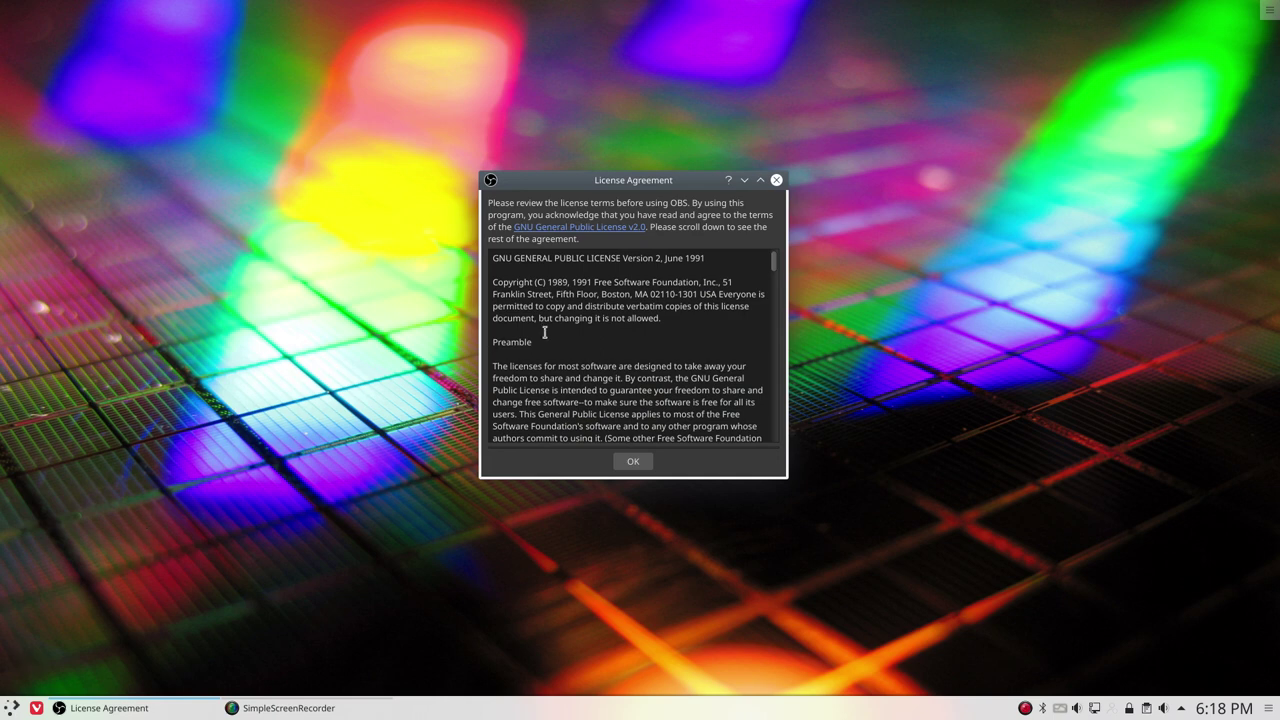
click(633, 462)
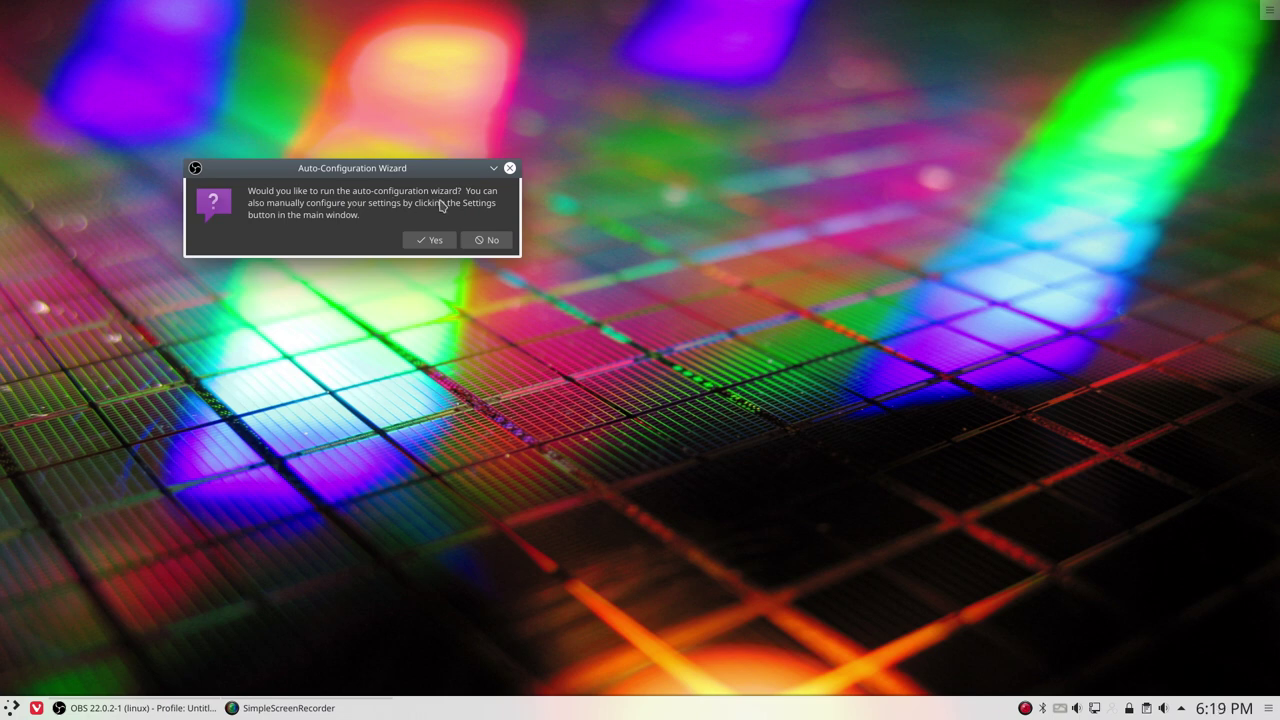
click(435, 242)
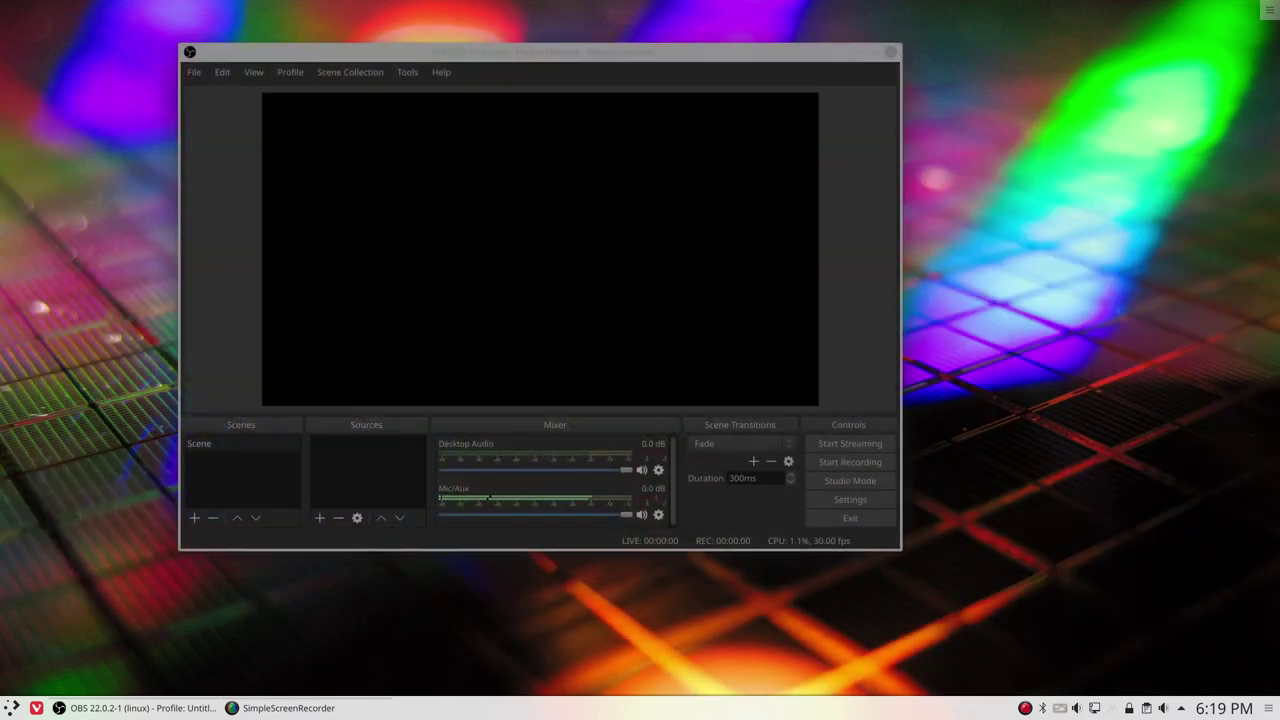
- Keep streaming usage, set canvas resolution to Display 1 (1920x1080) and keep prefer-60 FPS
drag(680, 191, 482, 172)
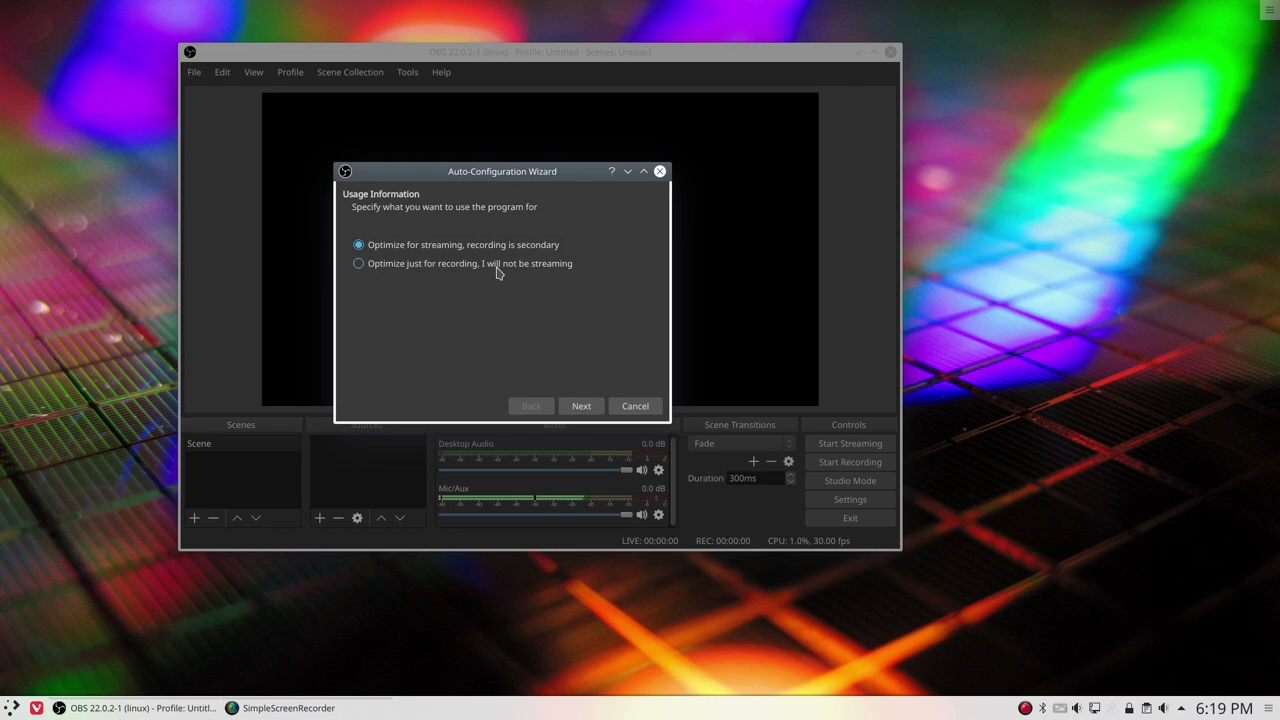
click(590, 408)
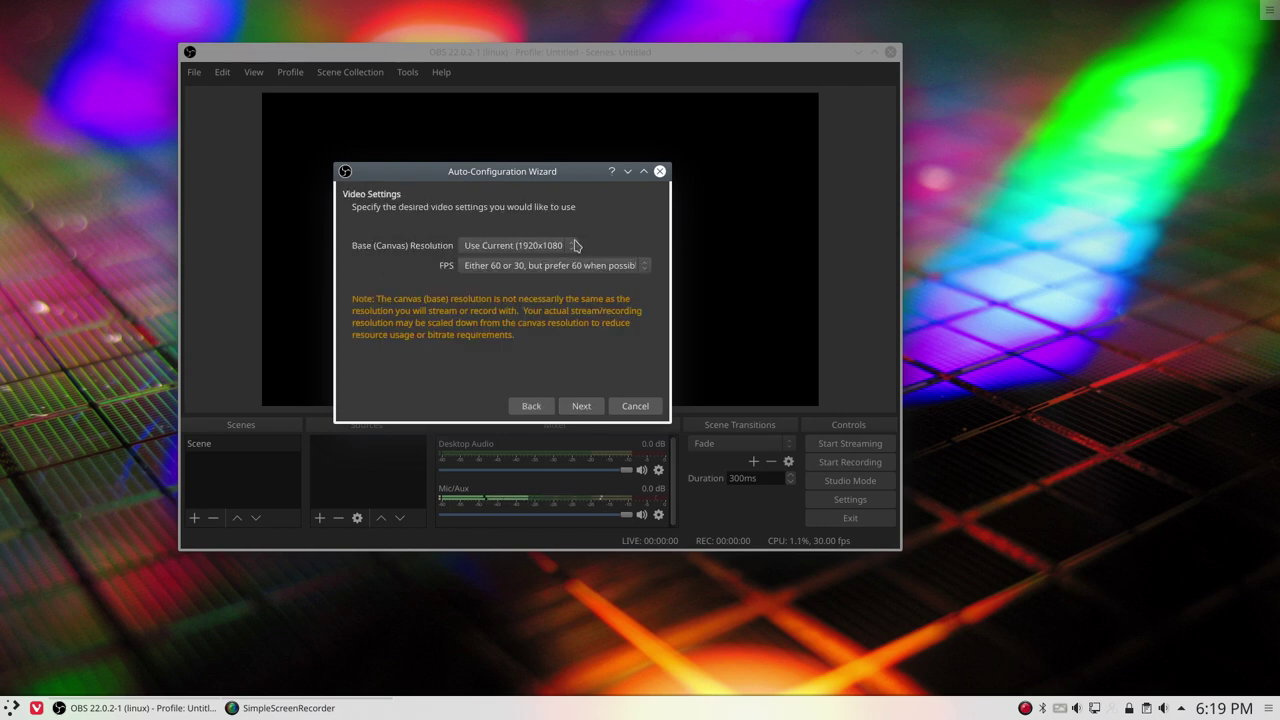
click(546, 250)
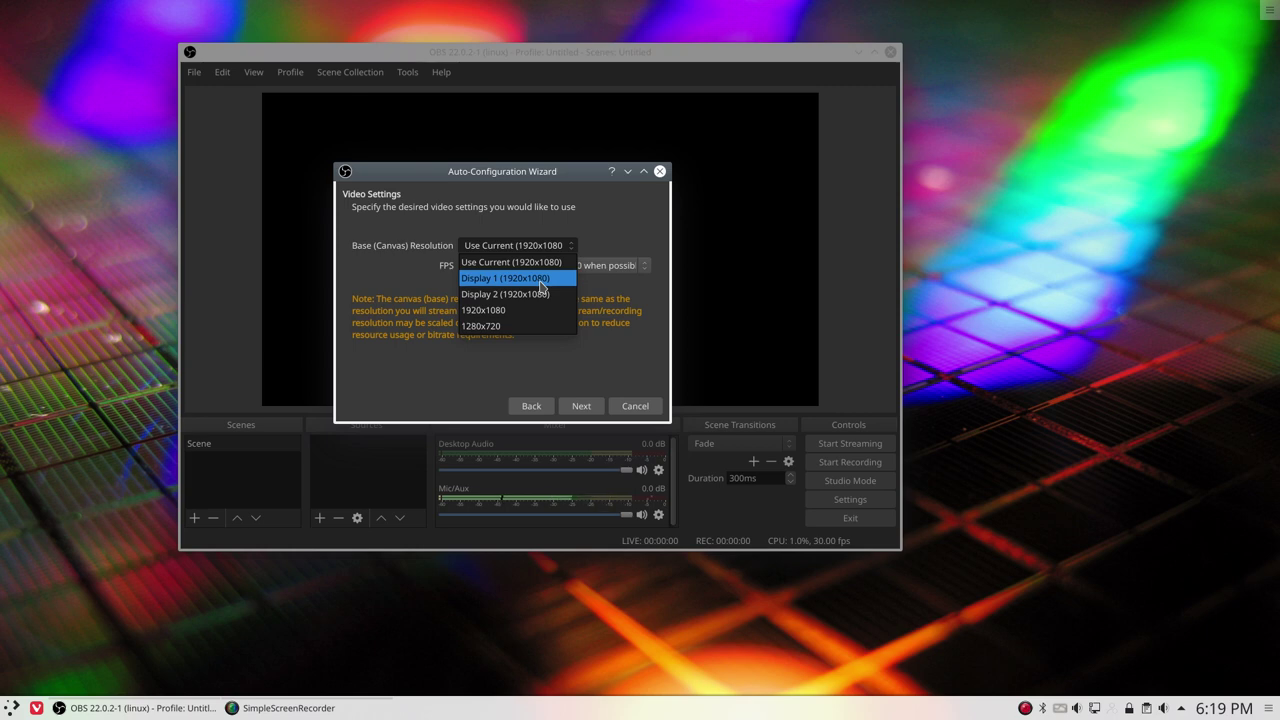
click(541, 287)
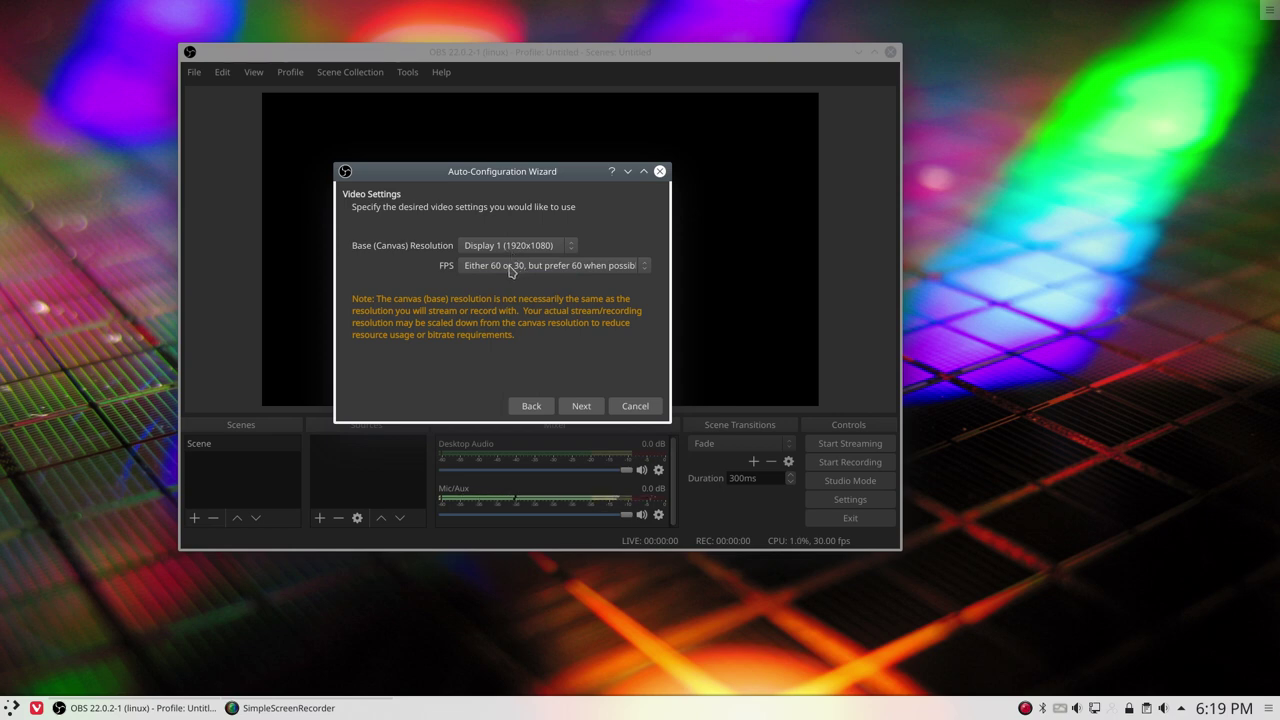
click(519, 250)
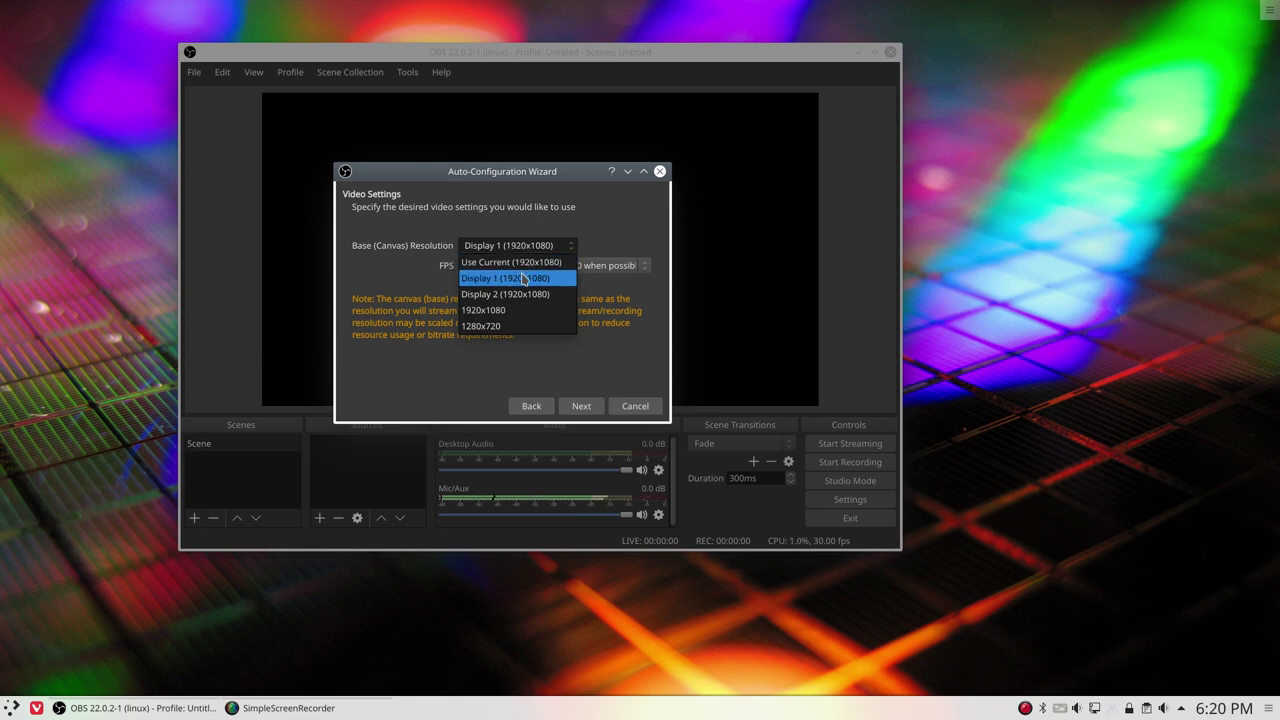
click(522, 277)
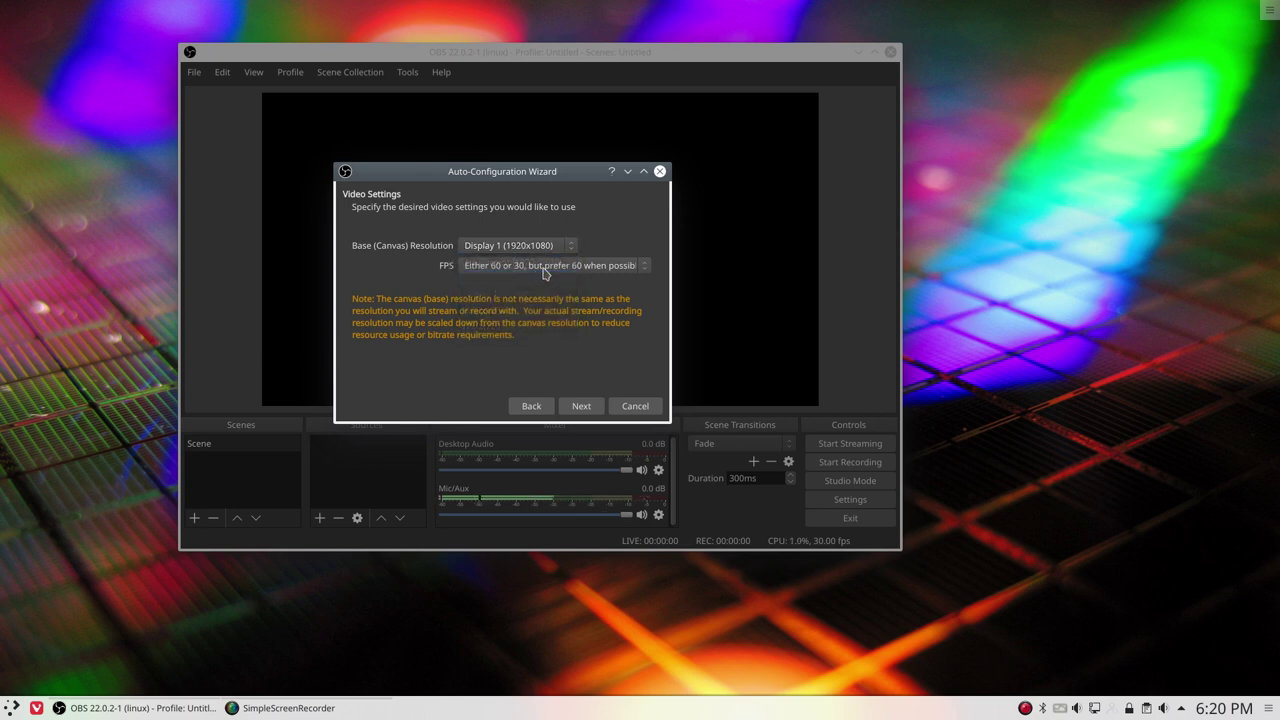
click(585, 271)
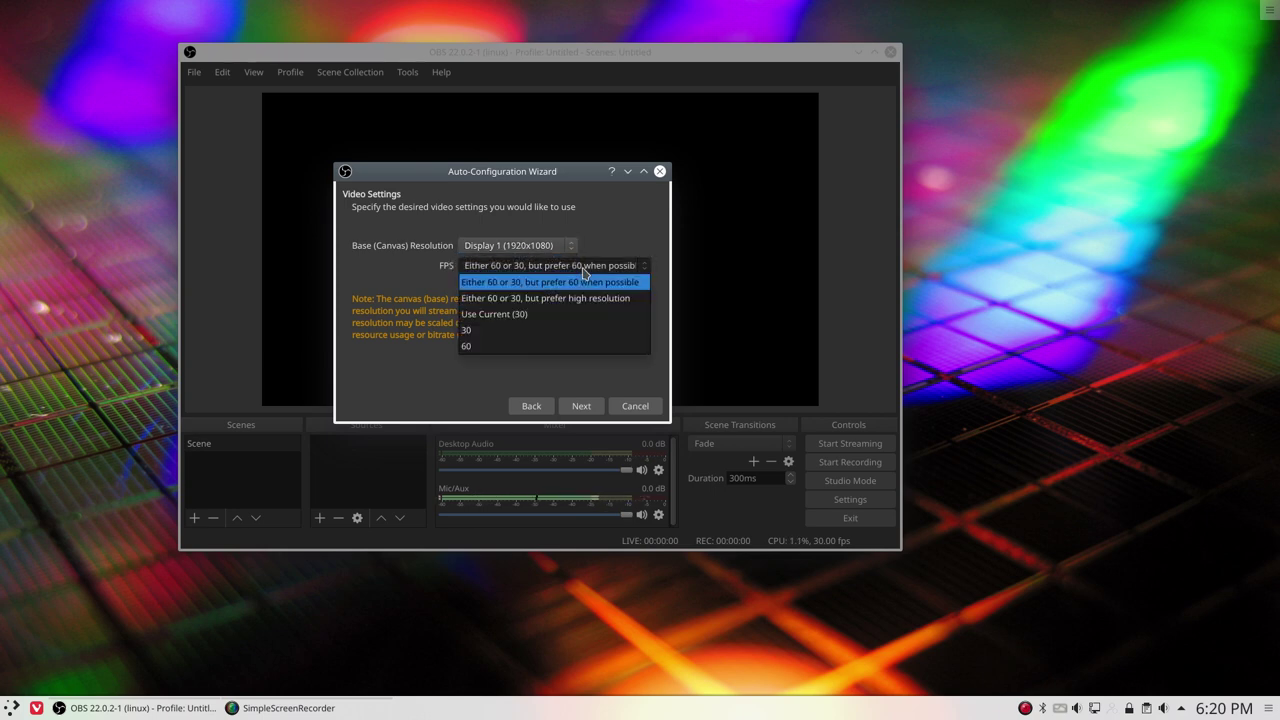
click(585, 272)
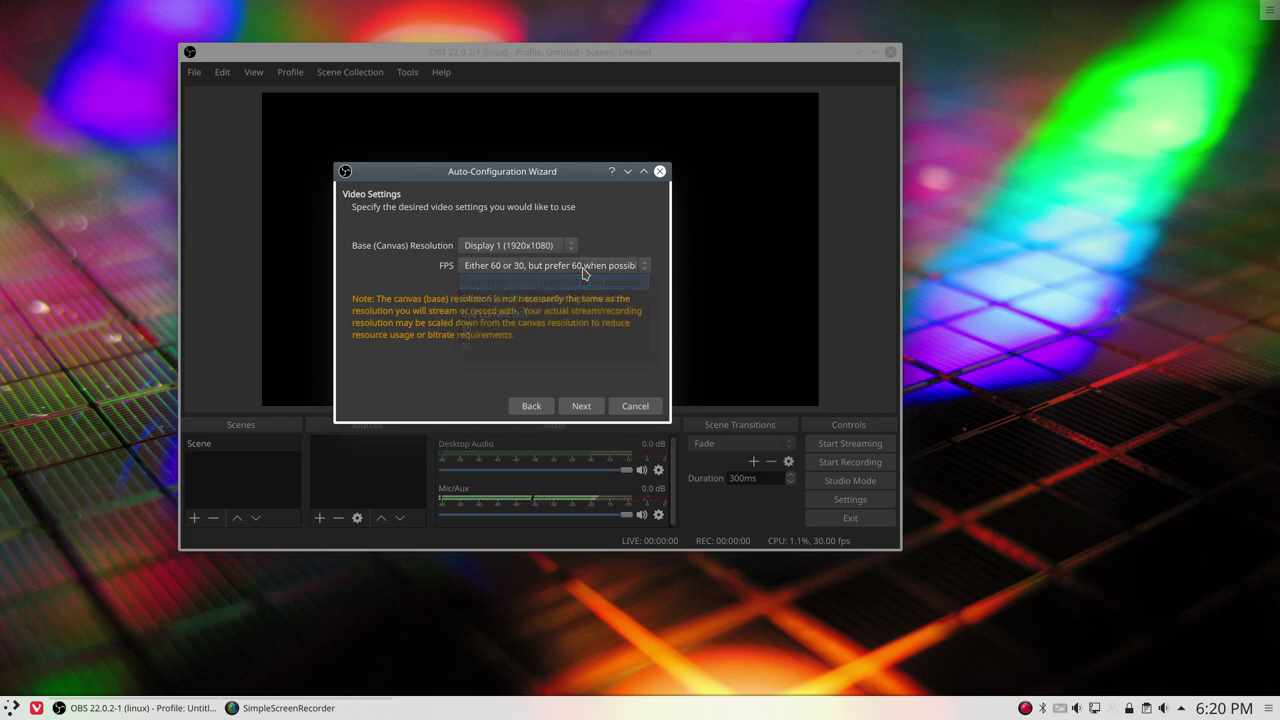
click(581, 405)
- Keep Streaming Services as the stream type and show all available streaming services
click(520, 246)
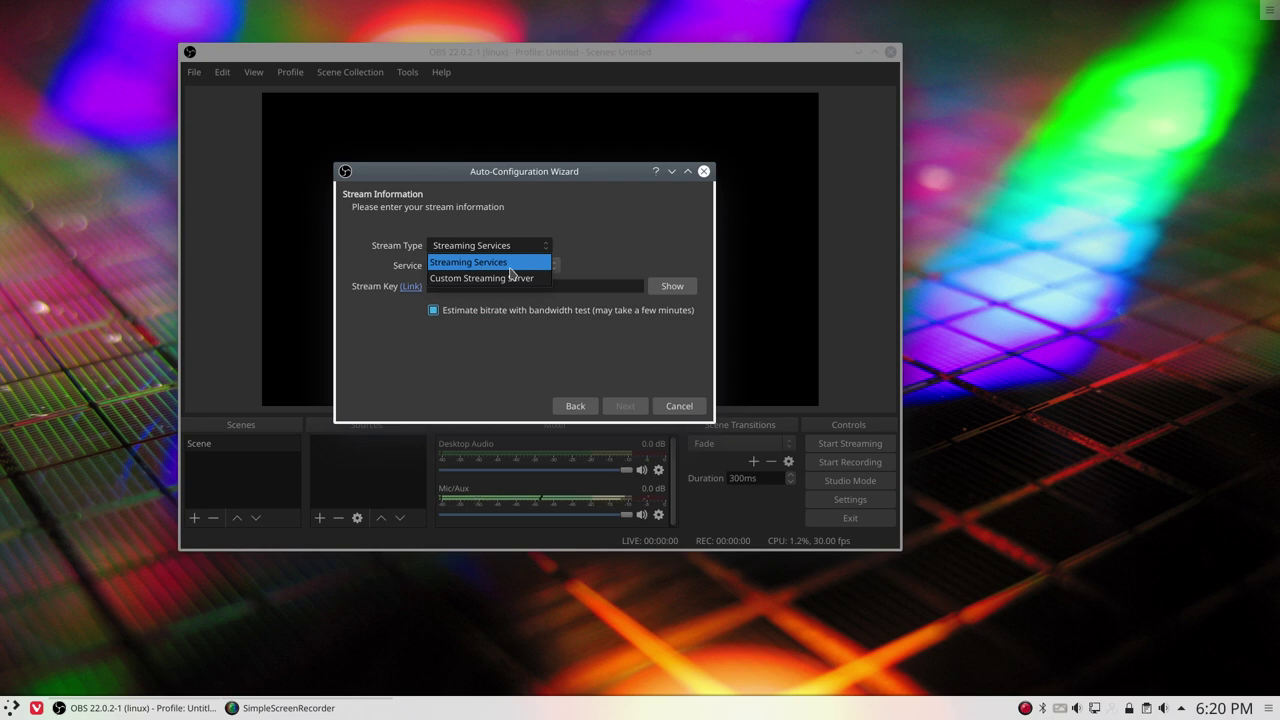
click(513, 279)
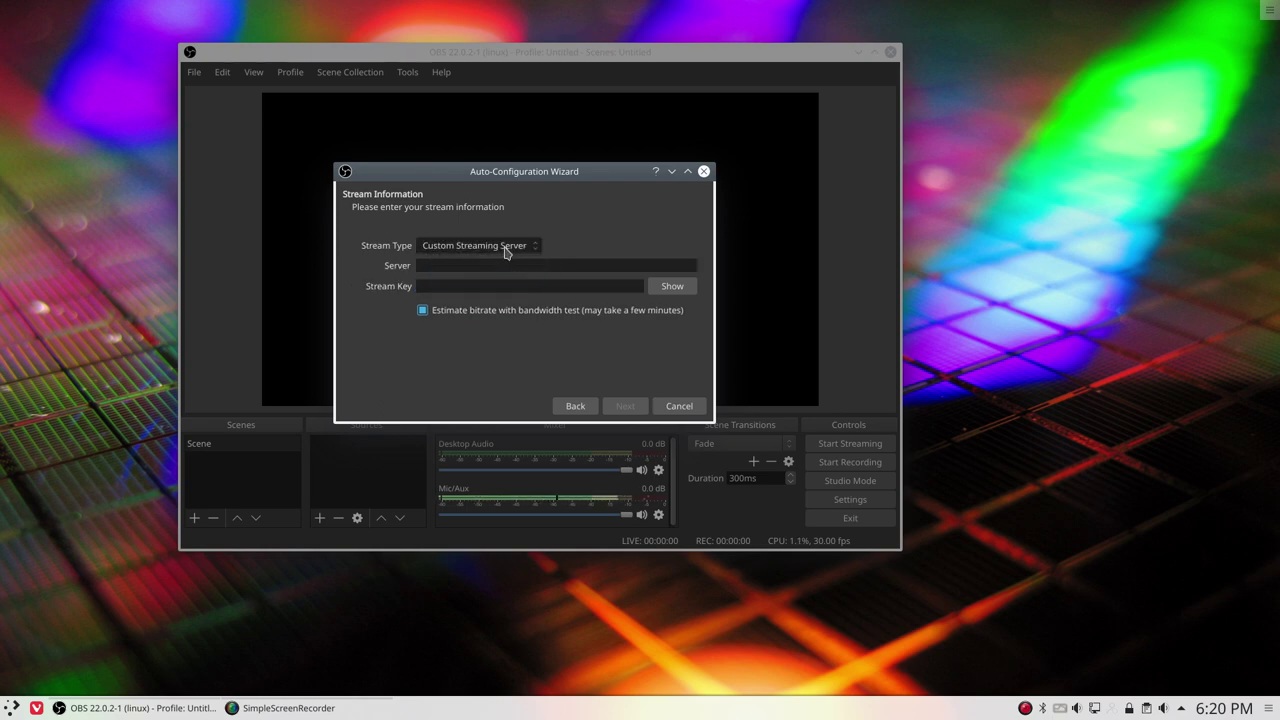
click(506, 250)
click(490, 264)
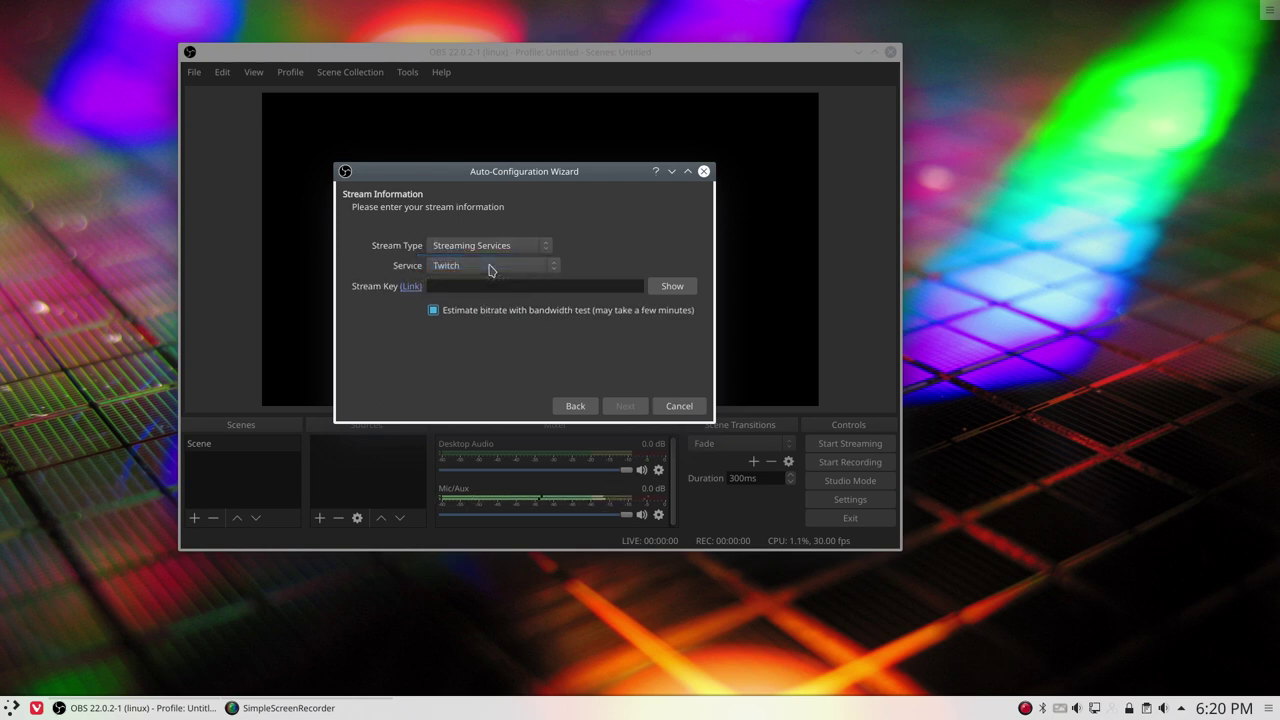
click(490, 266)
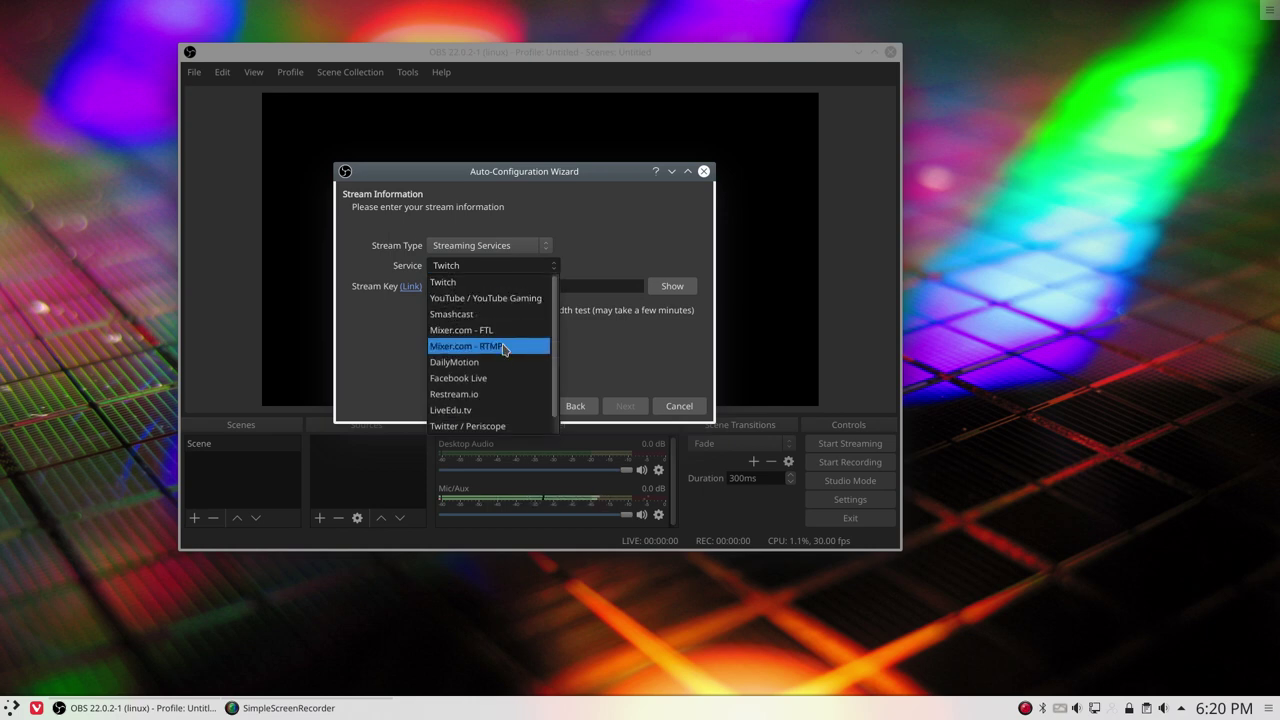
scroll(508, 381, down, 1)
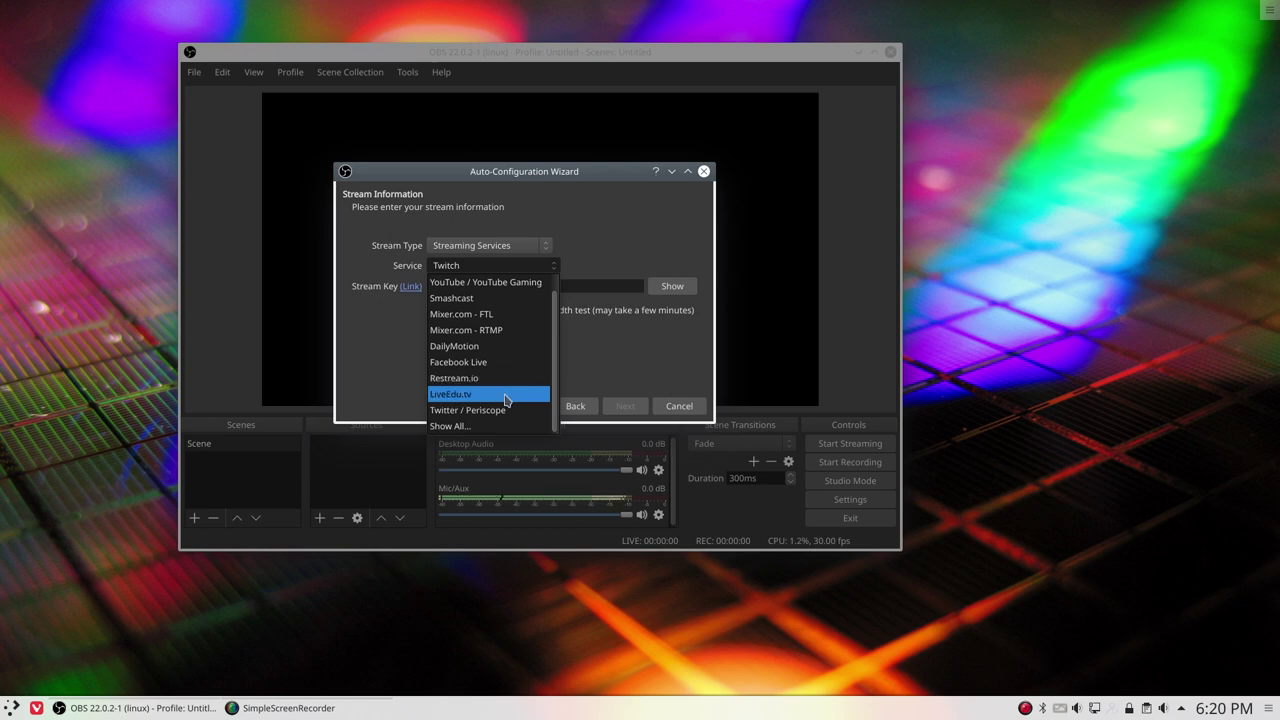
click(506, 430)
drag(551, 400, 557, 426)
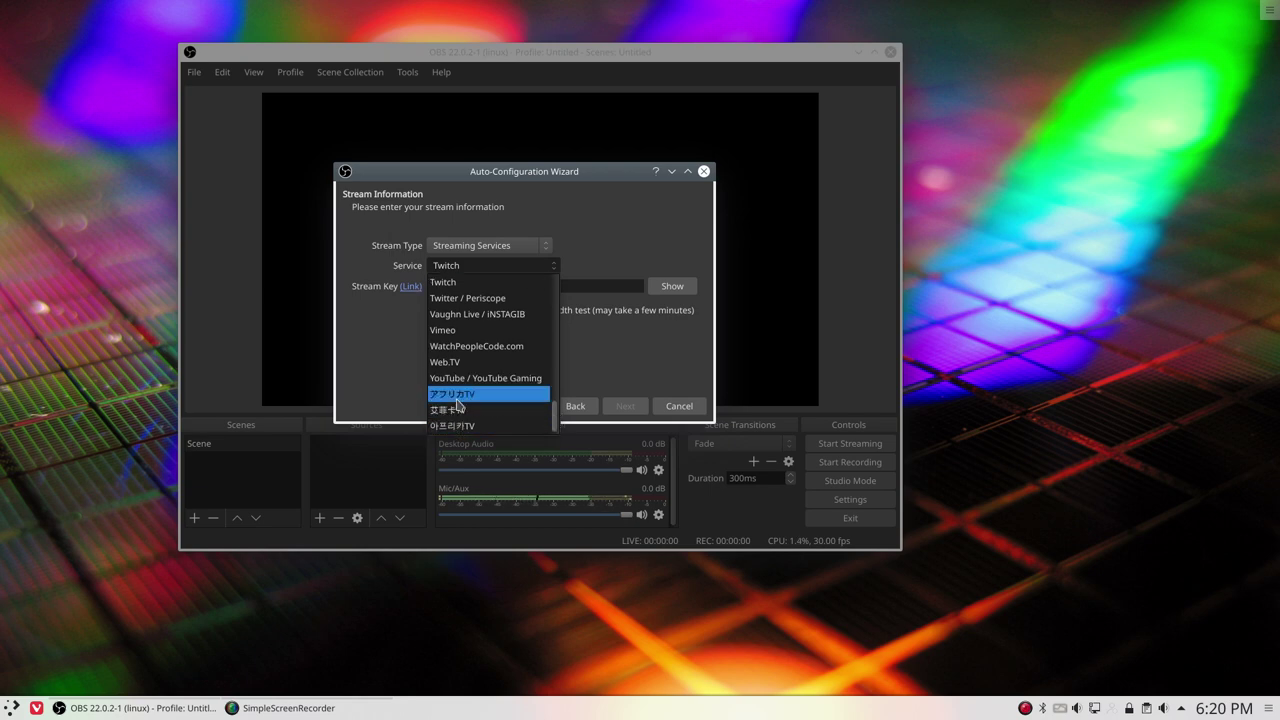
scroll(472, 384, up, 1)
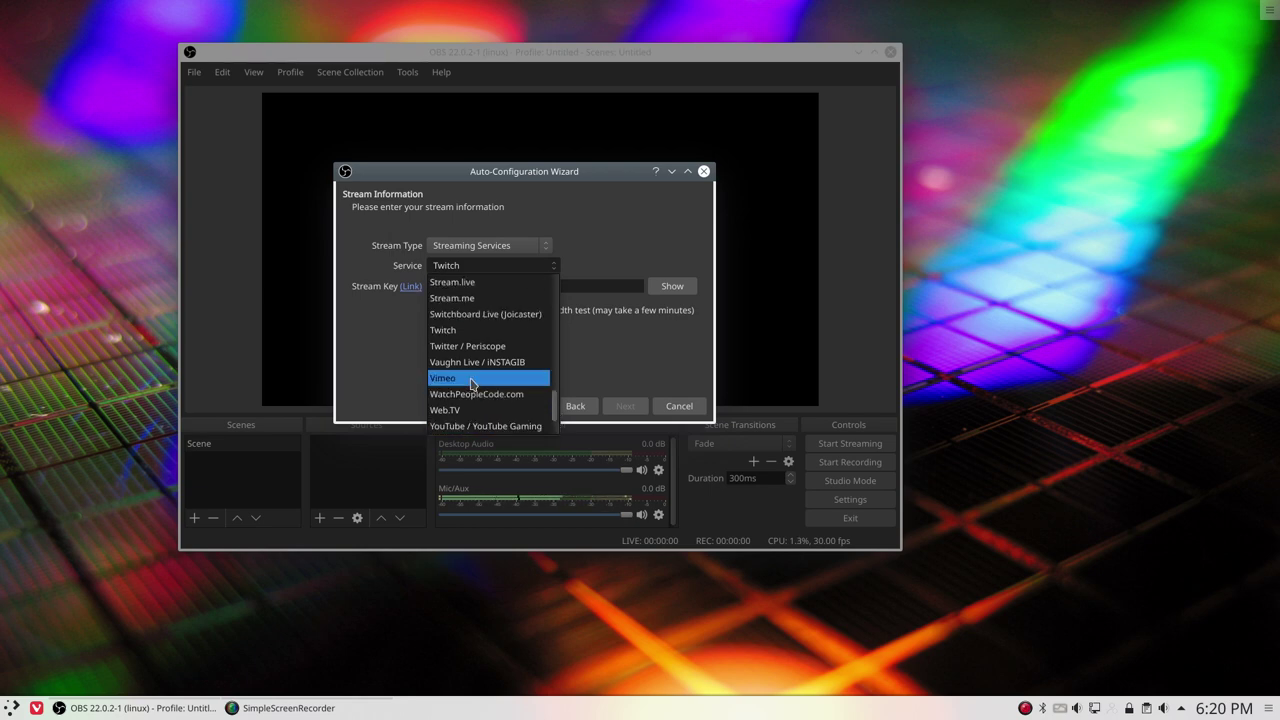
scroll(472, 384, up, 5)
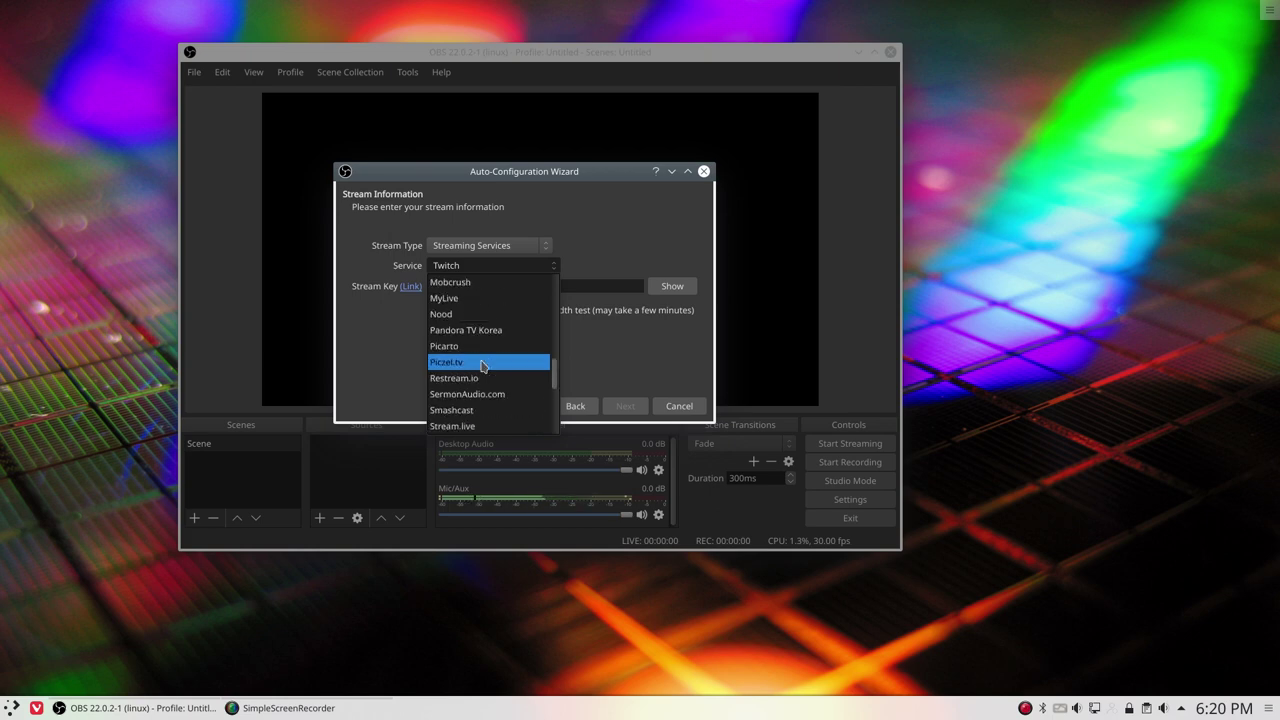
scroll(481, 366, up, 6)
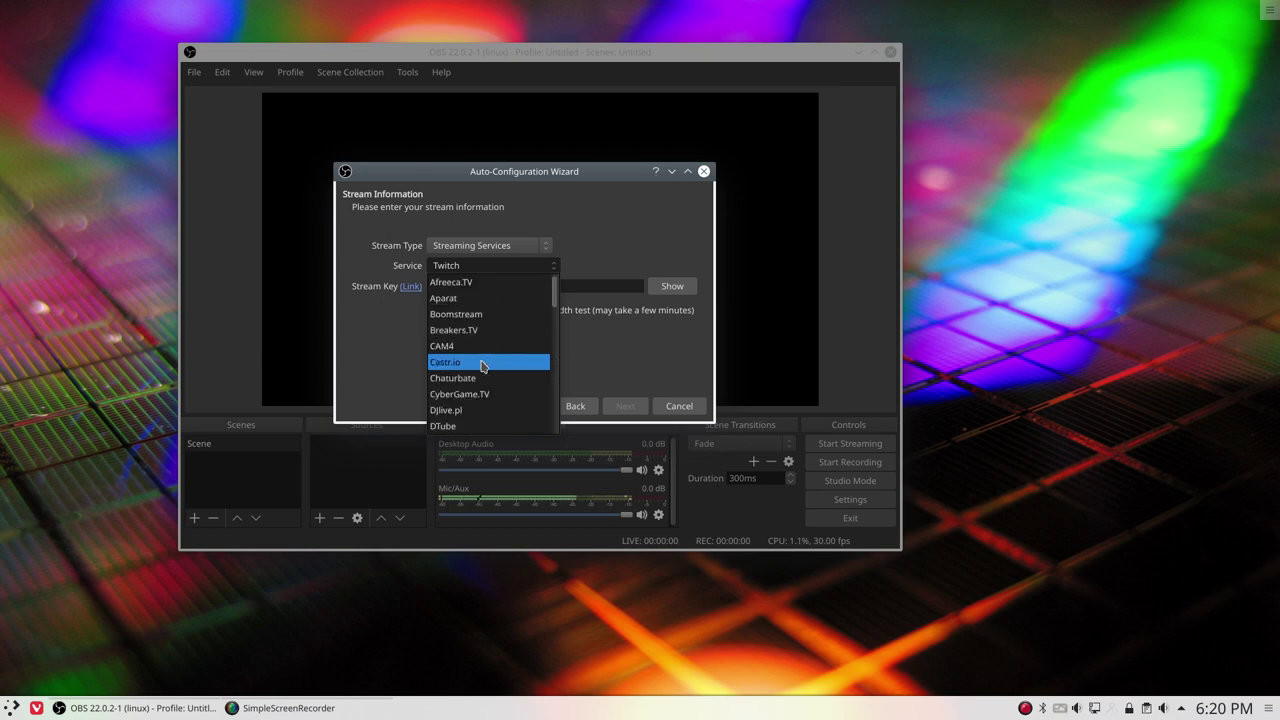
click(600, 278)
- Choose YouTube / YouTube Gaming with the Primary YouTube ingest server
click(507, 268)
scroll(505, 285, up, 5)
scroll(503, 291, down, 3)
scroll(503, 291, down, 3)
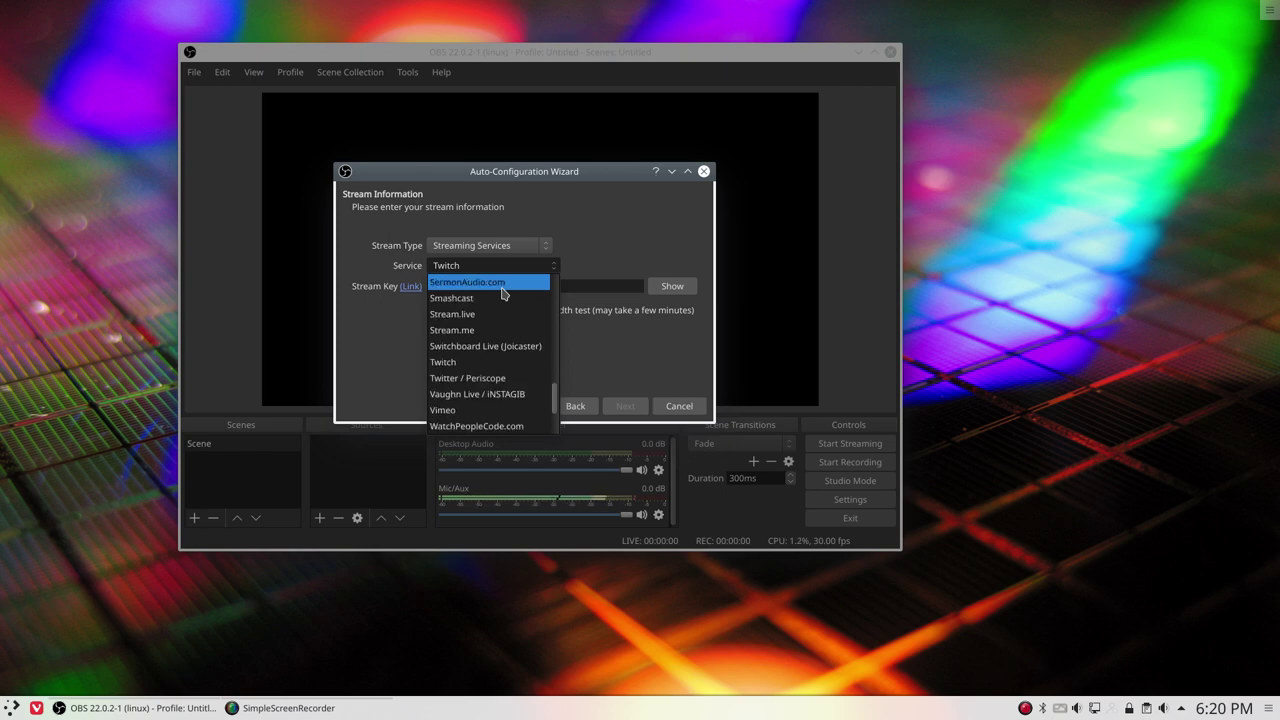
scroll(503, 291, down, 2)
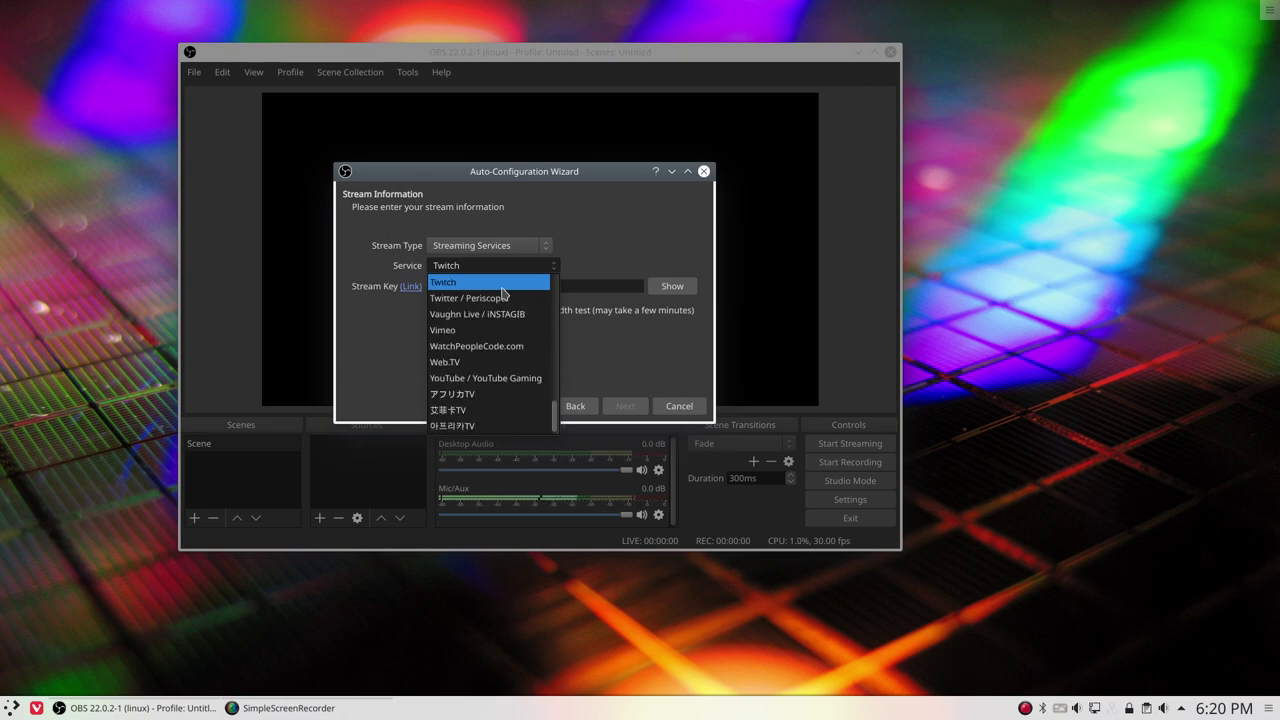
click(505, 379)
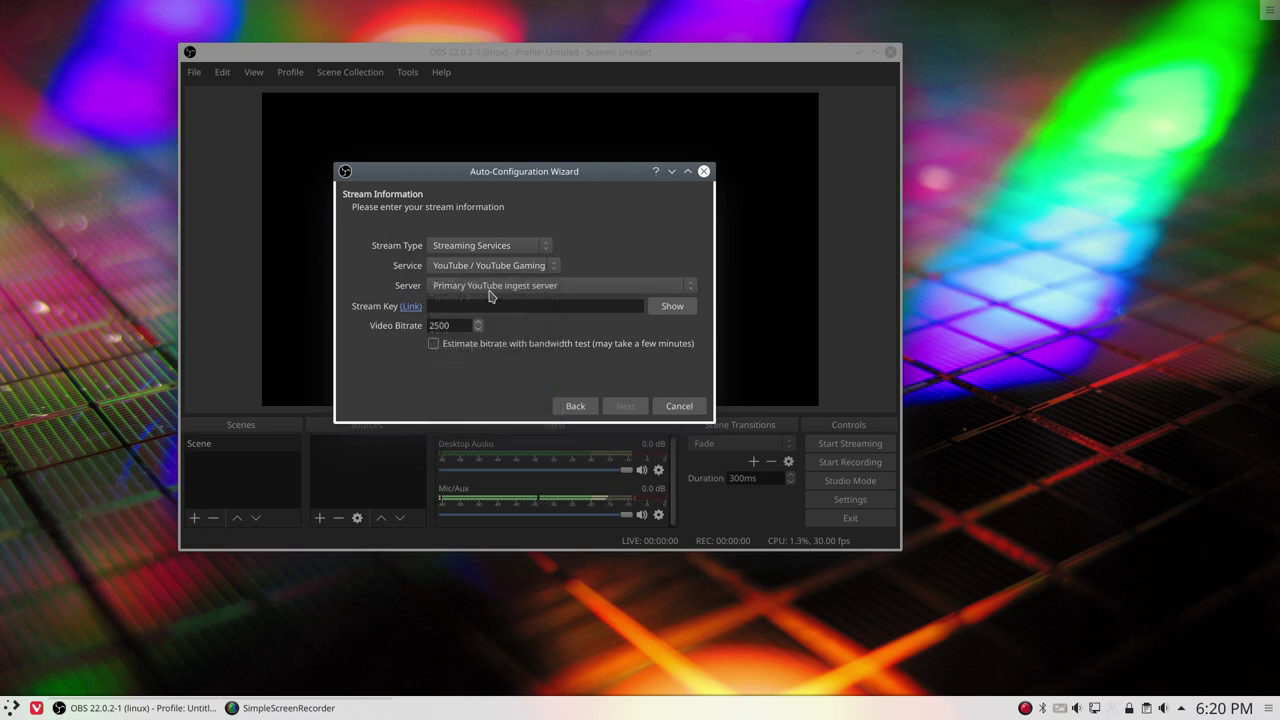
click(451, 289)
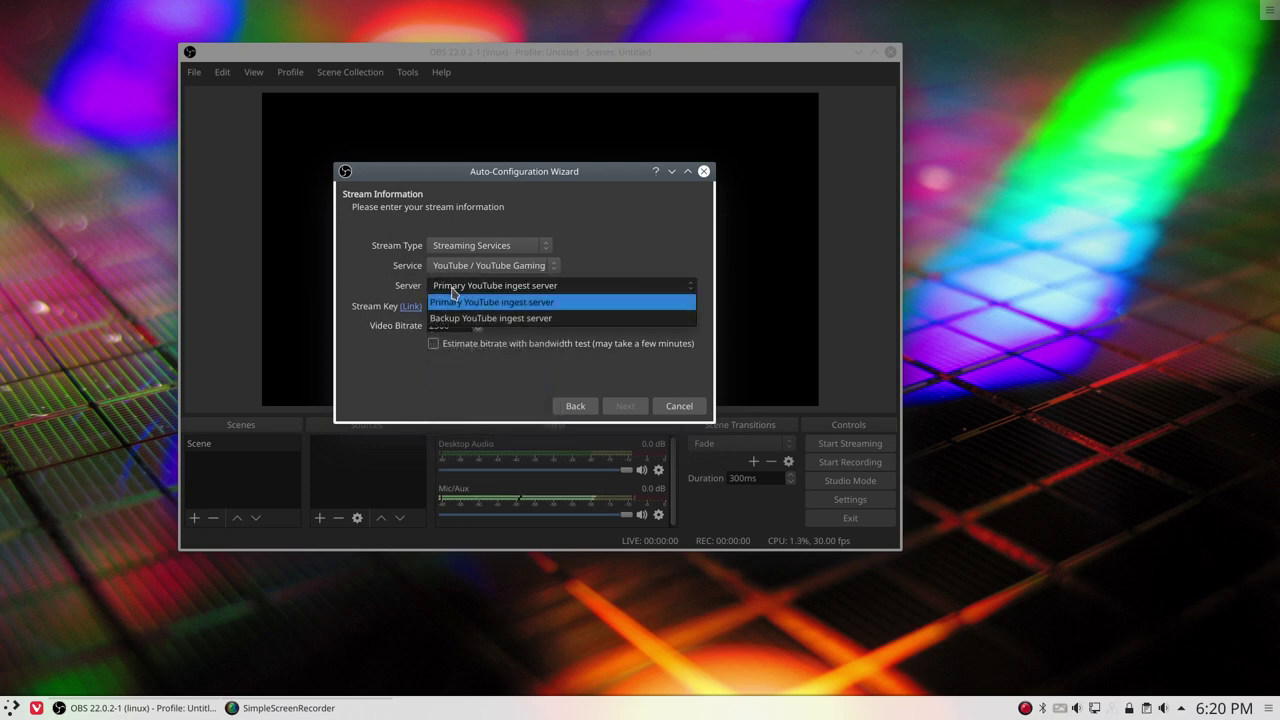
click(521, 303)
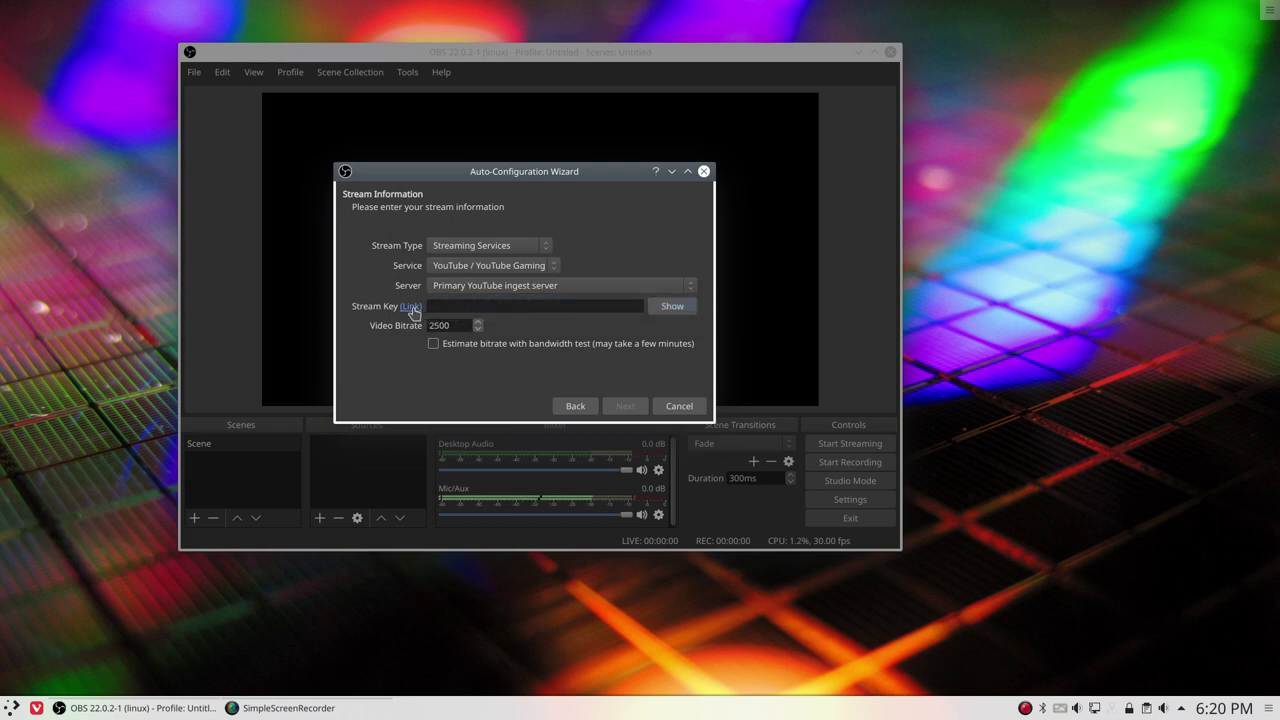
- Paste the stream key and proceed to the settings tests
click(445, 307)
key(ctrl+v)
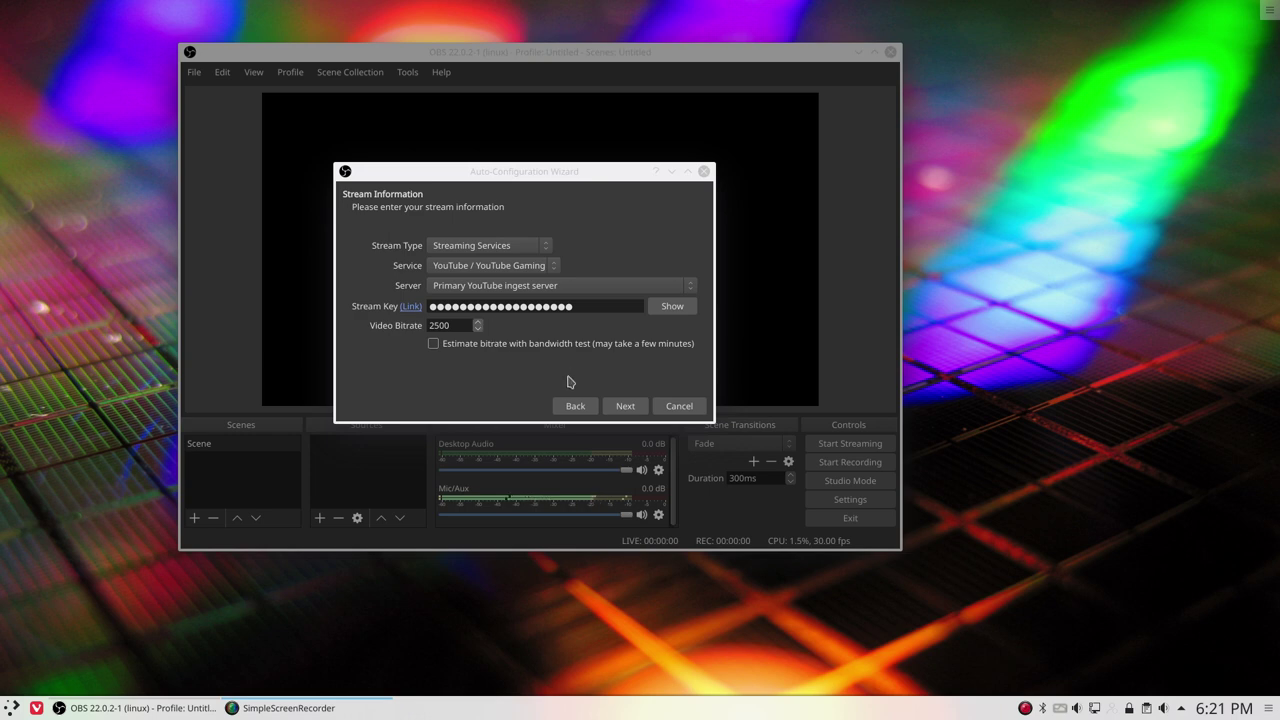
click(624, 408)
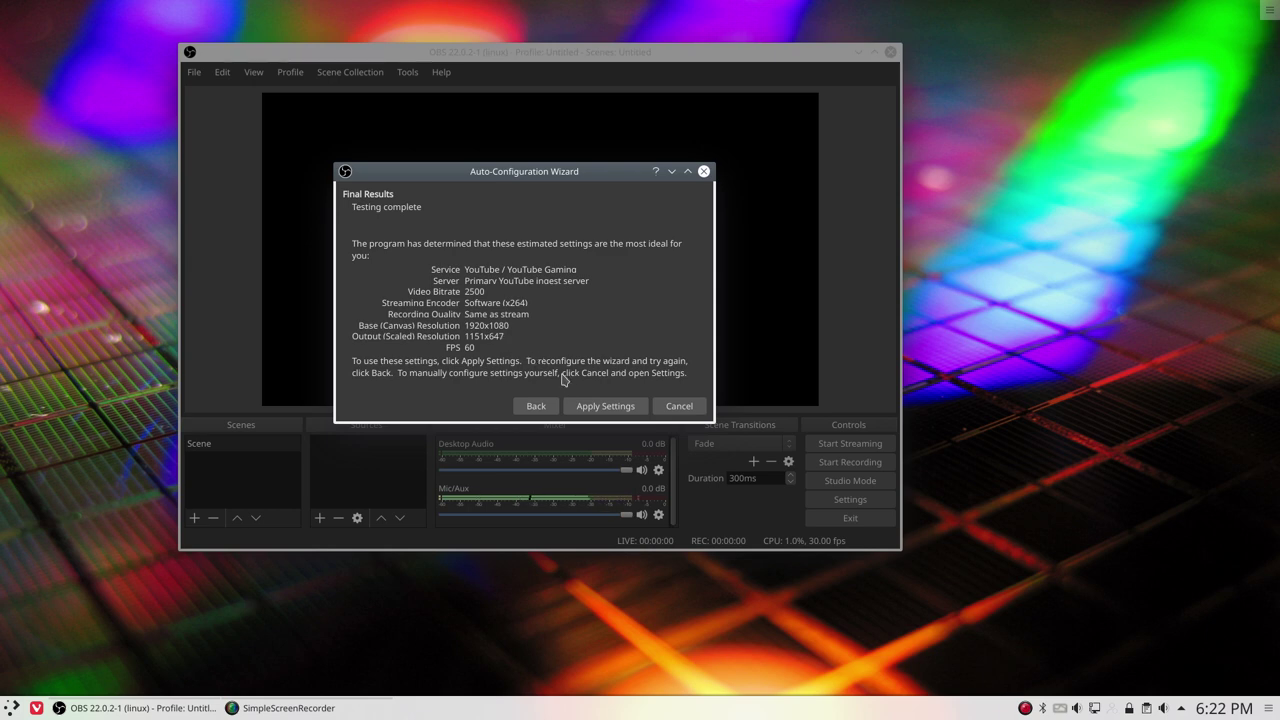
- Apply the recommended settings: 2500 bitrate, 1920x1080 canvas, 60 FPS
click(606, 406)
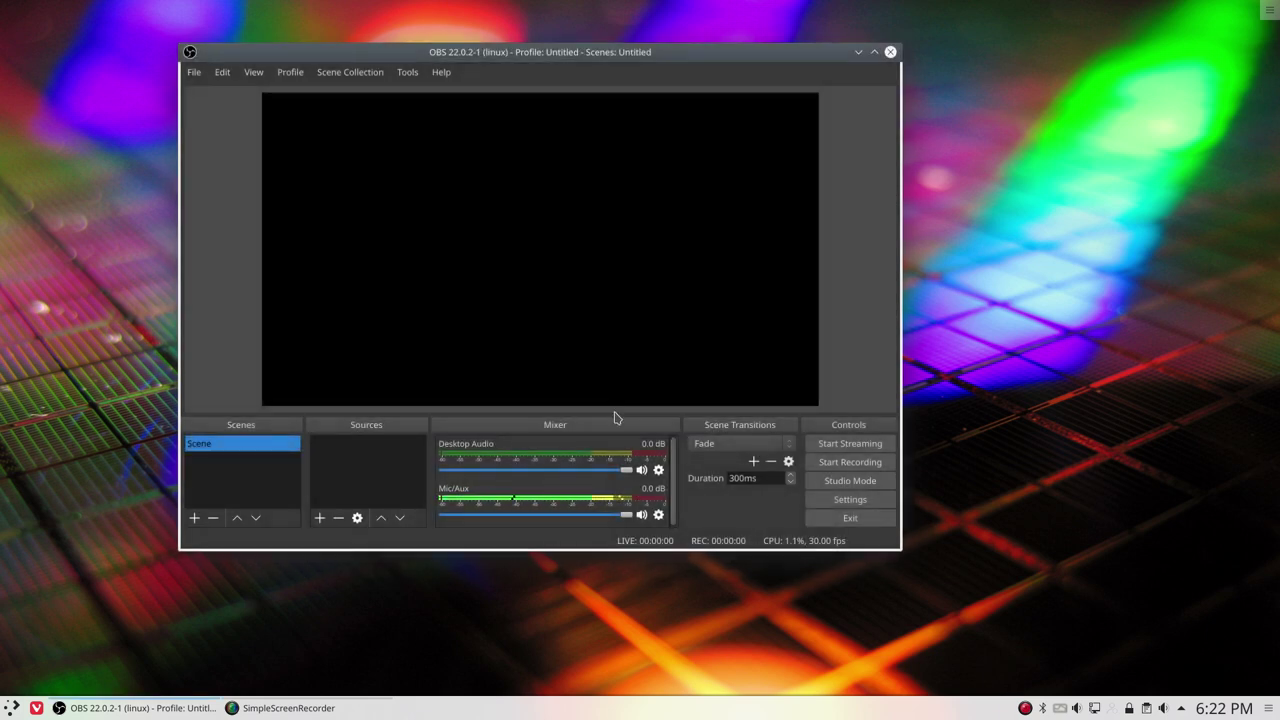
- Set the Video output (scaled) resolution to 1920x1080 and save the settings
click(846, 499)
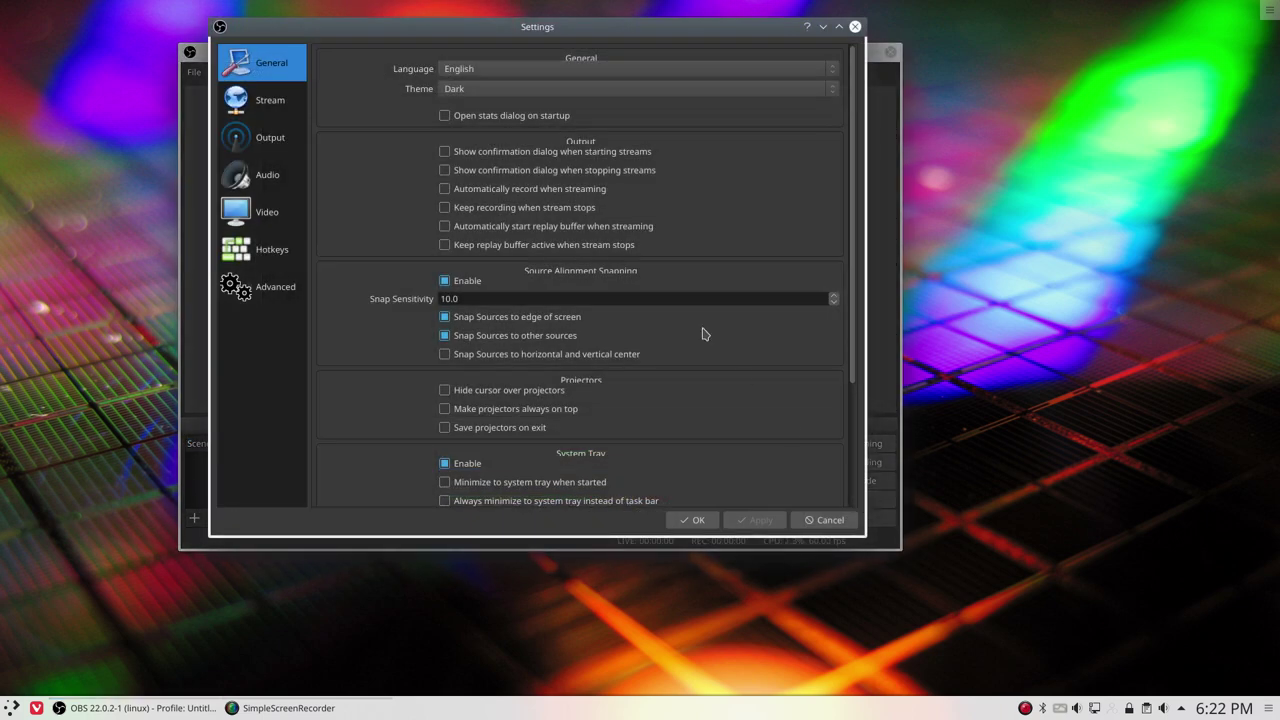
click(266, 222)
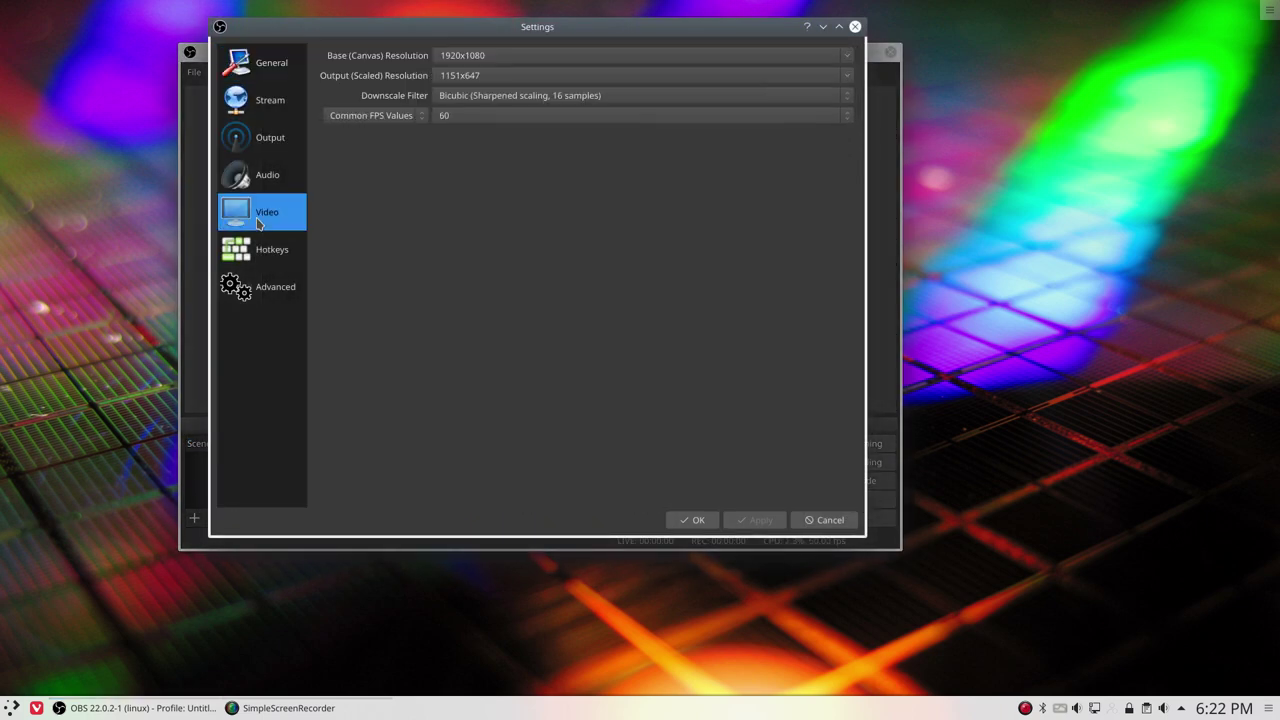
click(496, 75)
click(852, 77)
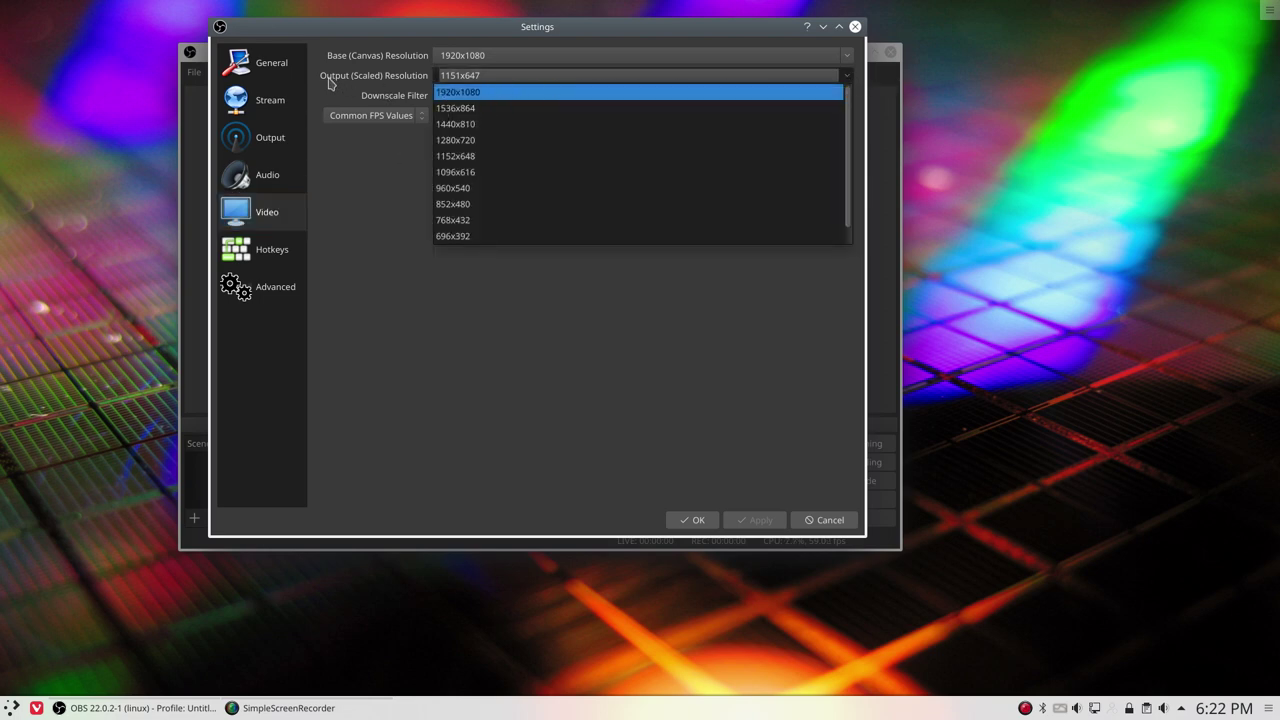
click(448, 96)
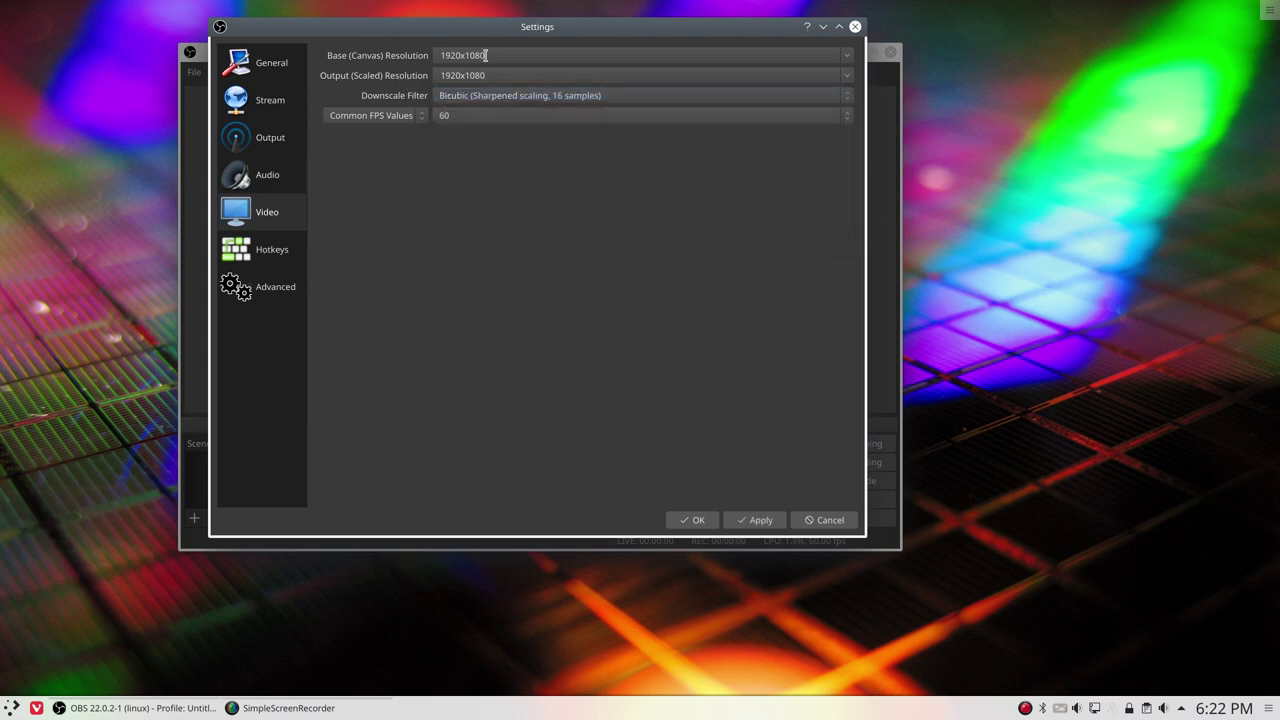
click(754, 521)
click(697, 520)
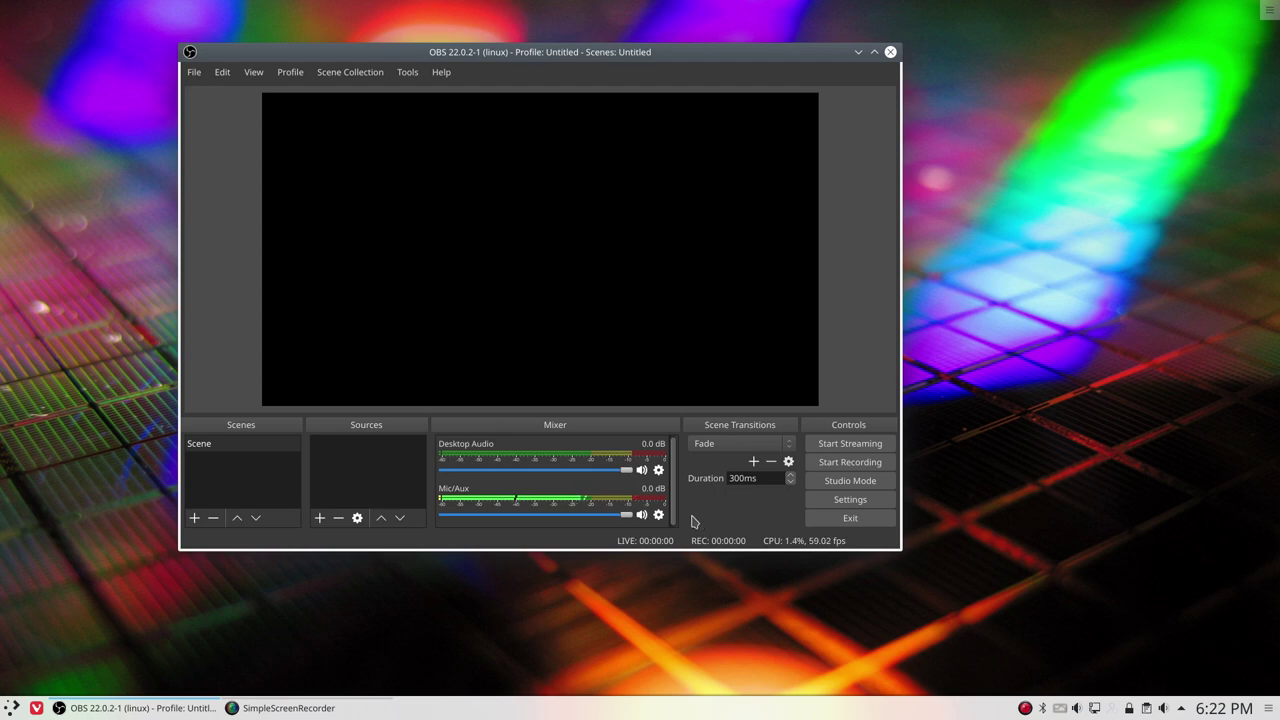
- Tick 'Automatically record when streaming' in General settings, then go to the Output page
click(848, 499)
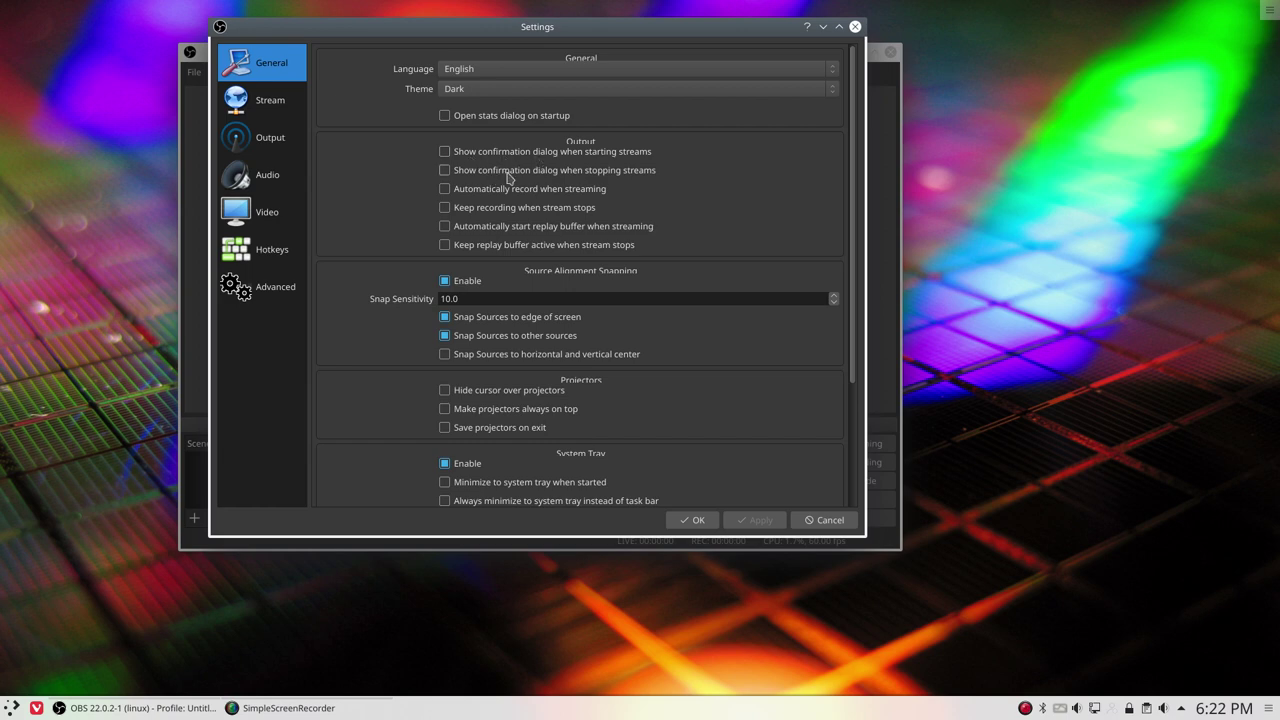
click(445, 190)
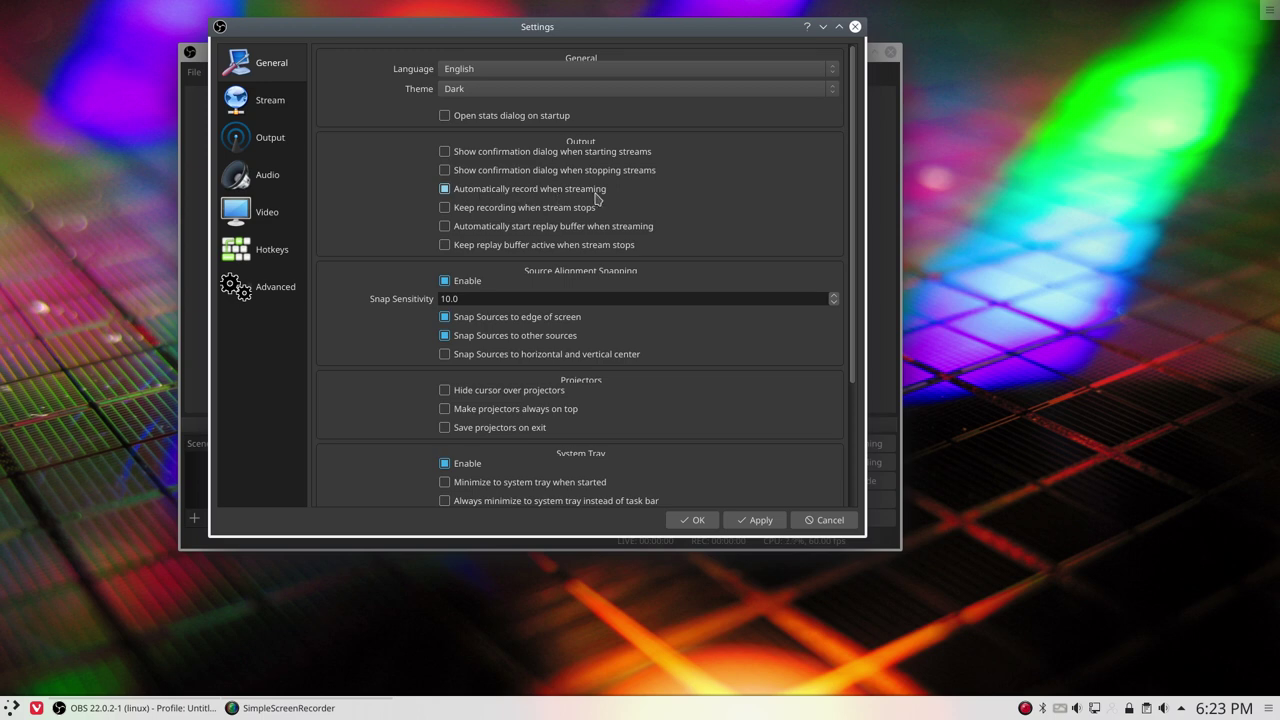
drag(577, 29, 618, 39)
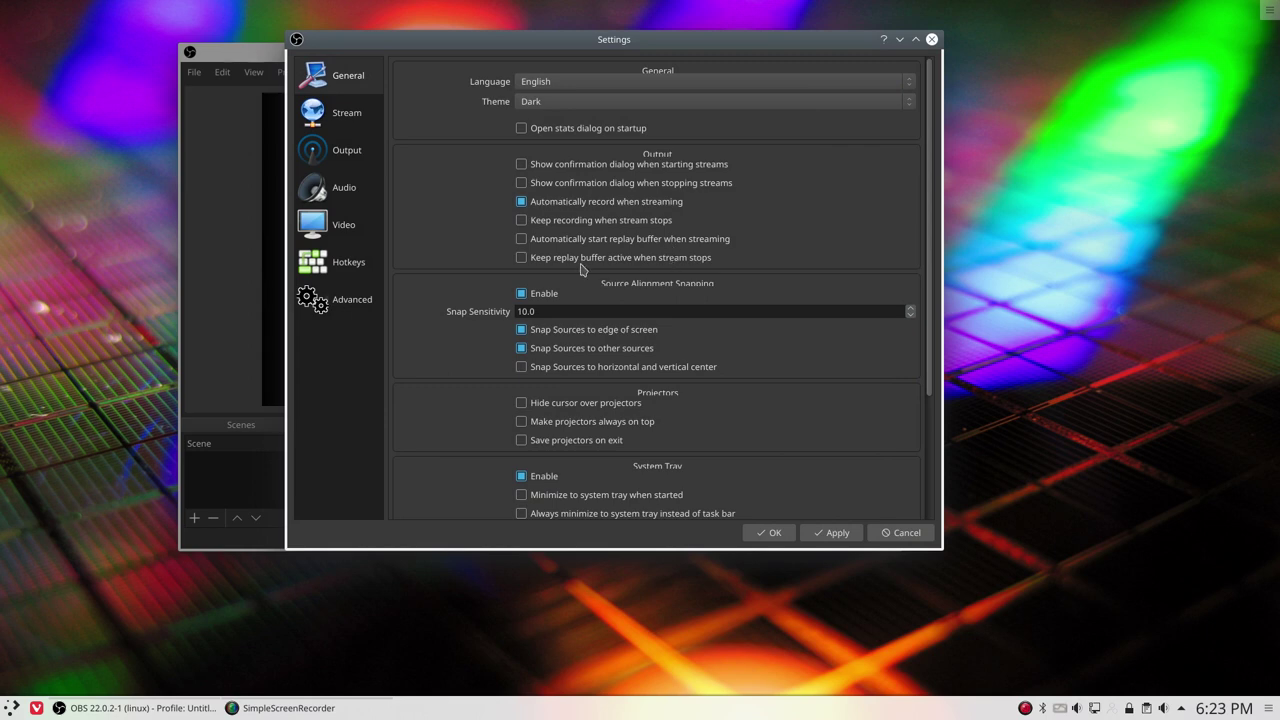
scroll(457, 379, down, 2)
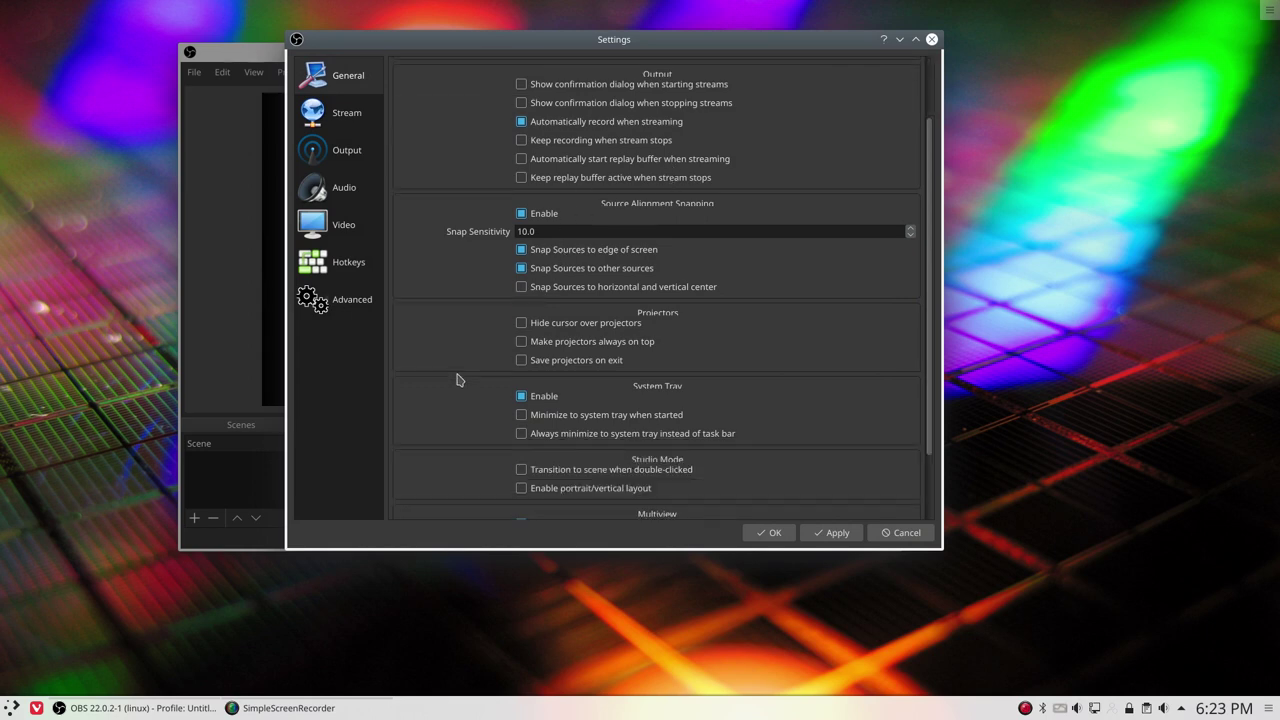
scroll(457, 379, down, 1)
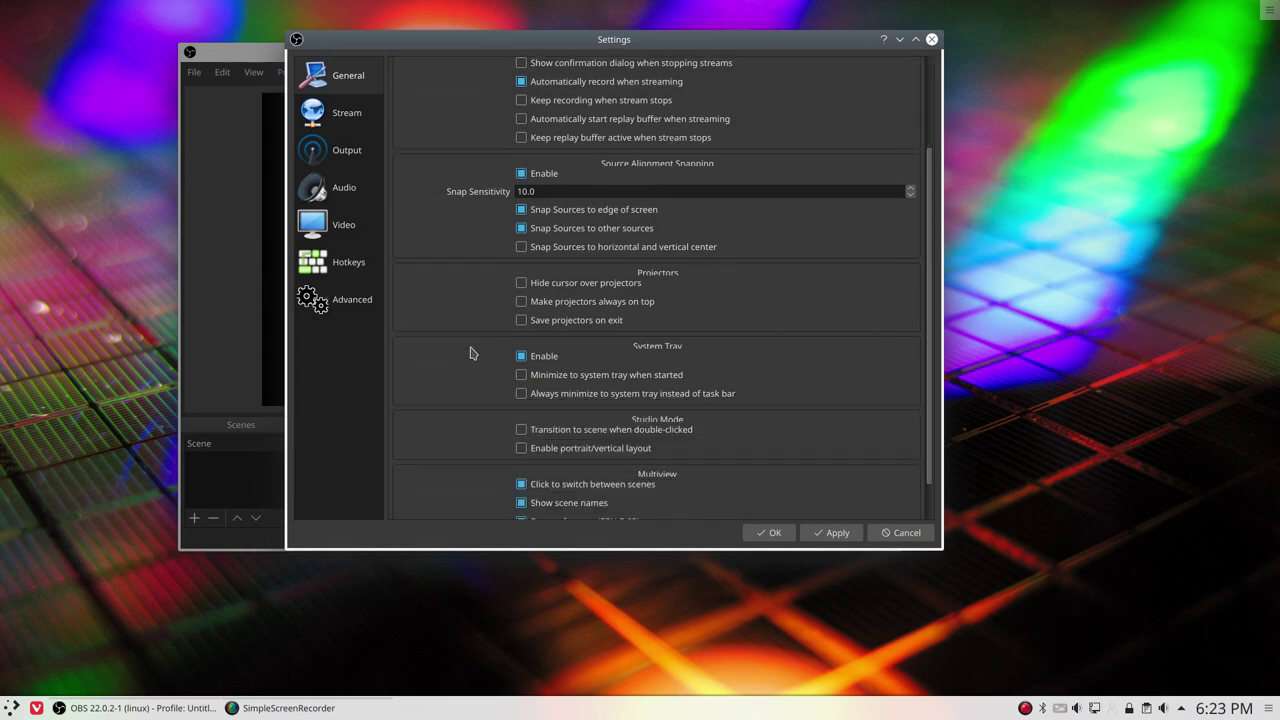
scroll(472, 352, down, 1)
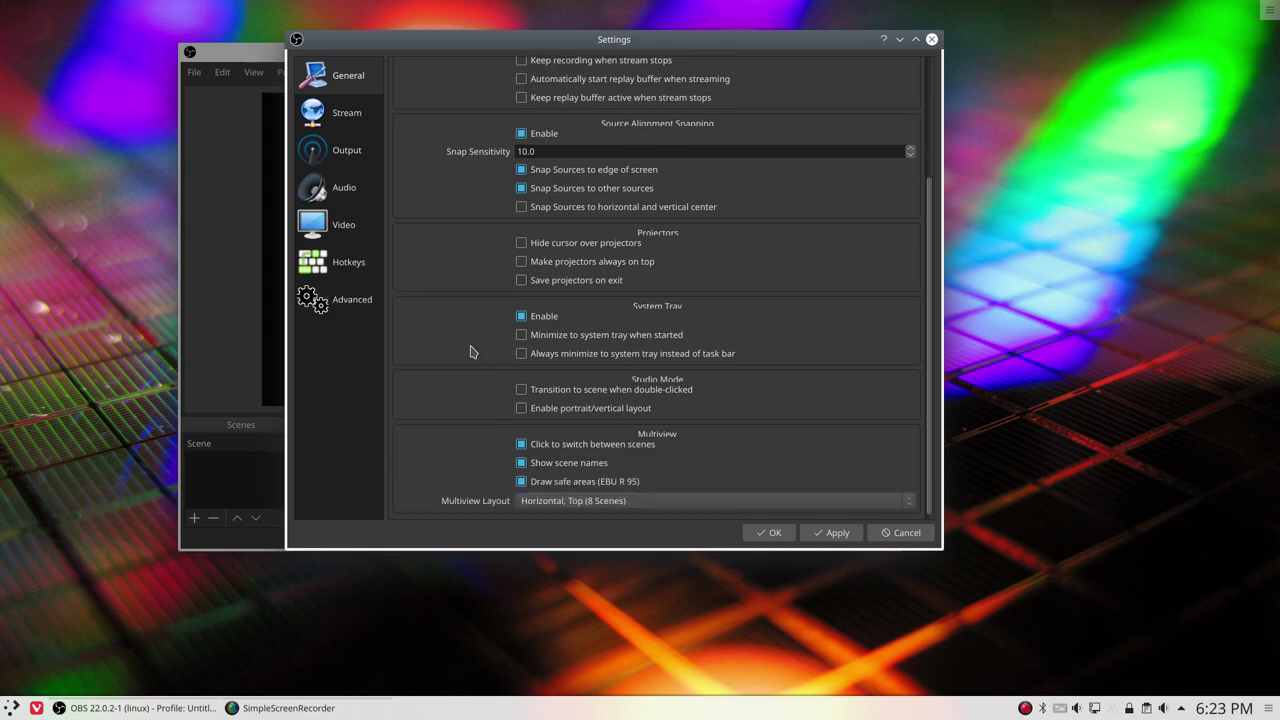
scroll(472, 352, down, 1)
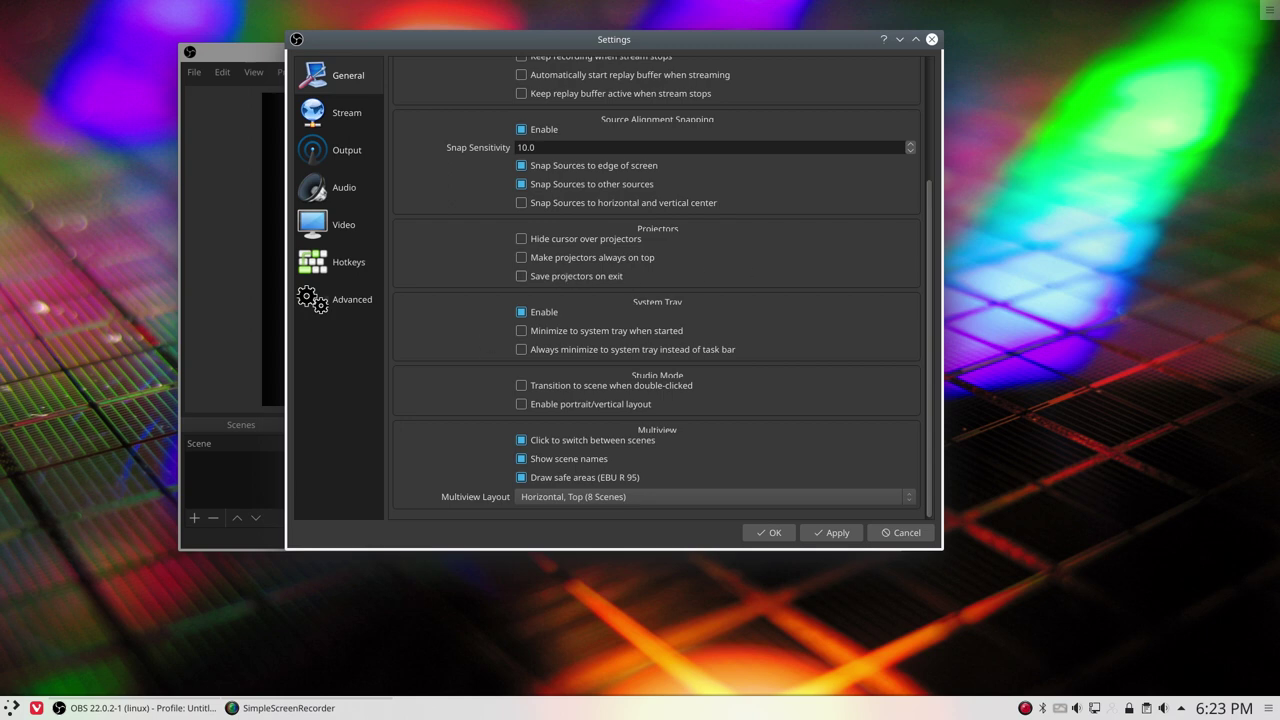
click(340, 150)
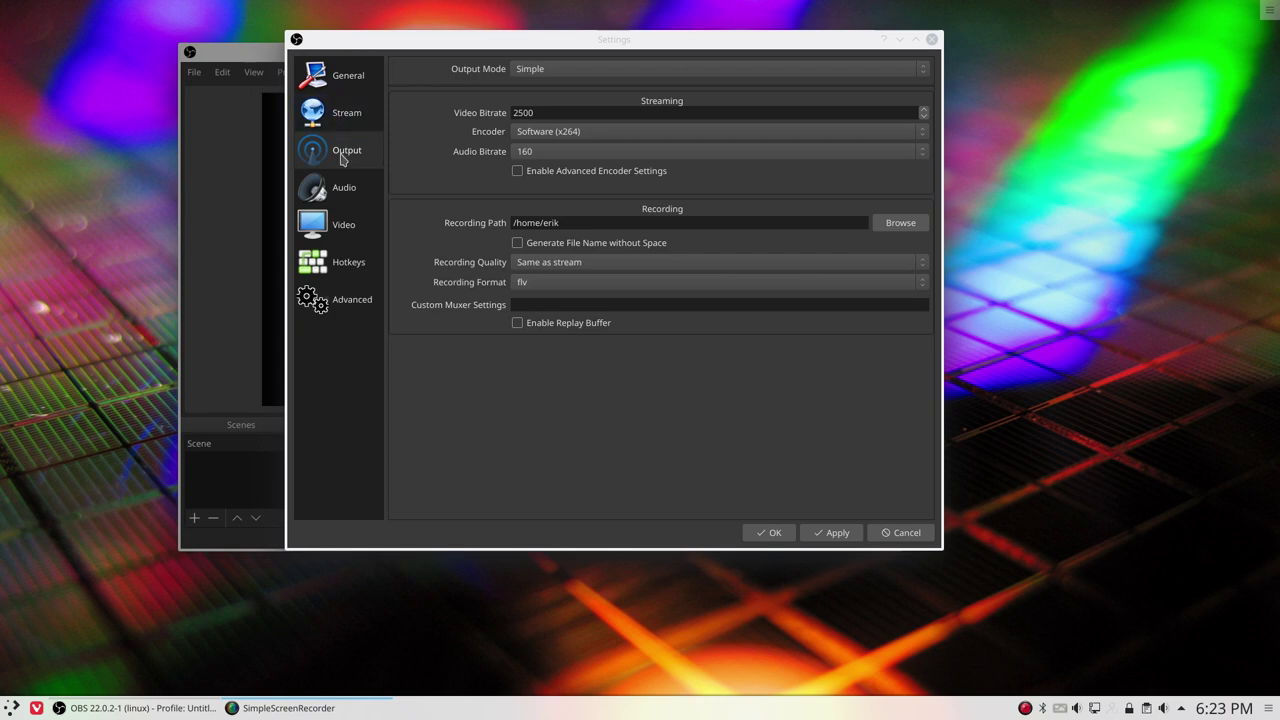
- Generate file names without spaces, set recording format to mp4, apply, check Audio and close Settings
click(517, 244)
click(533, 286)
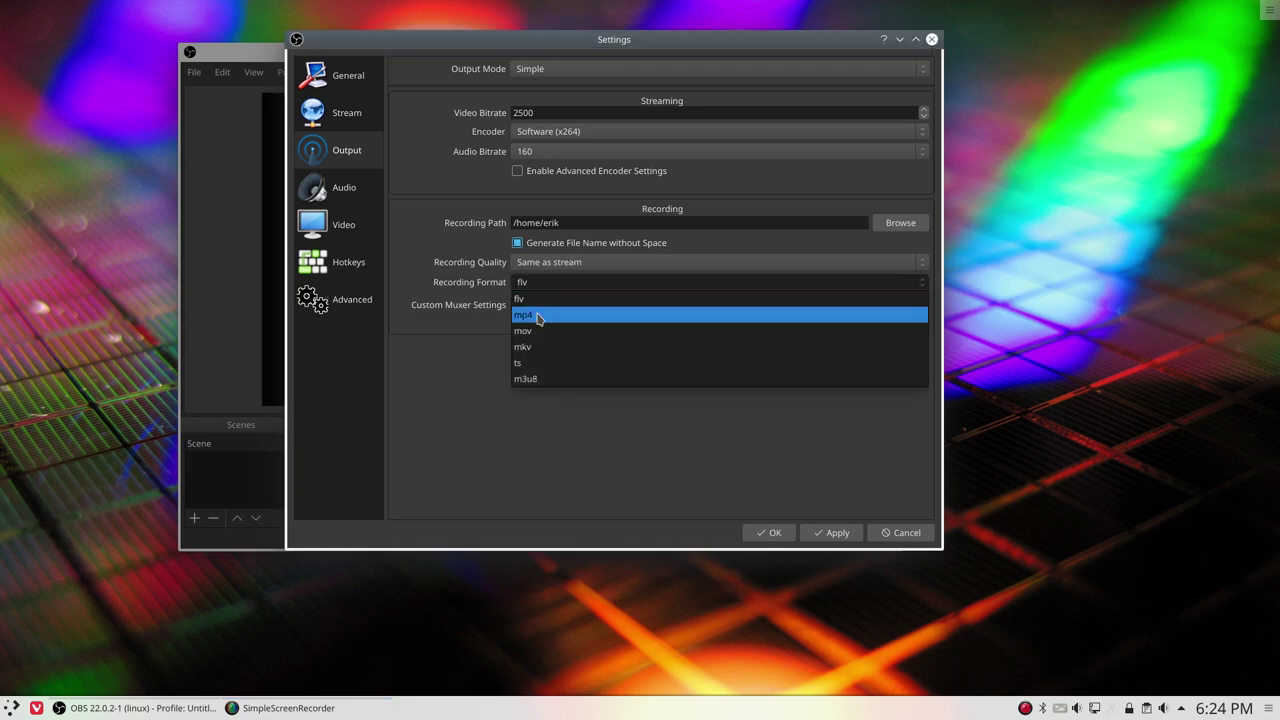
click(540, 309)
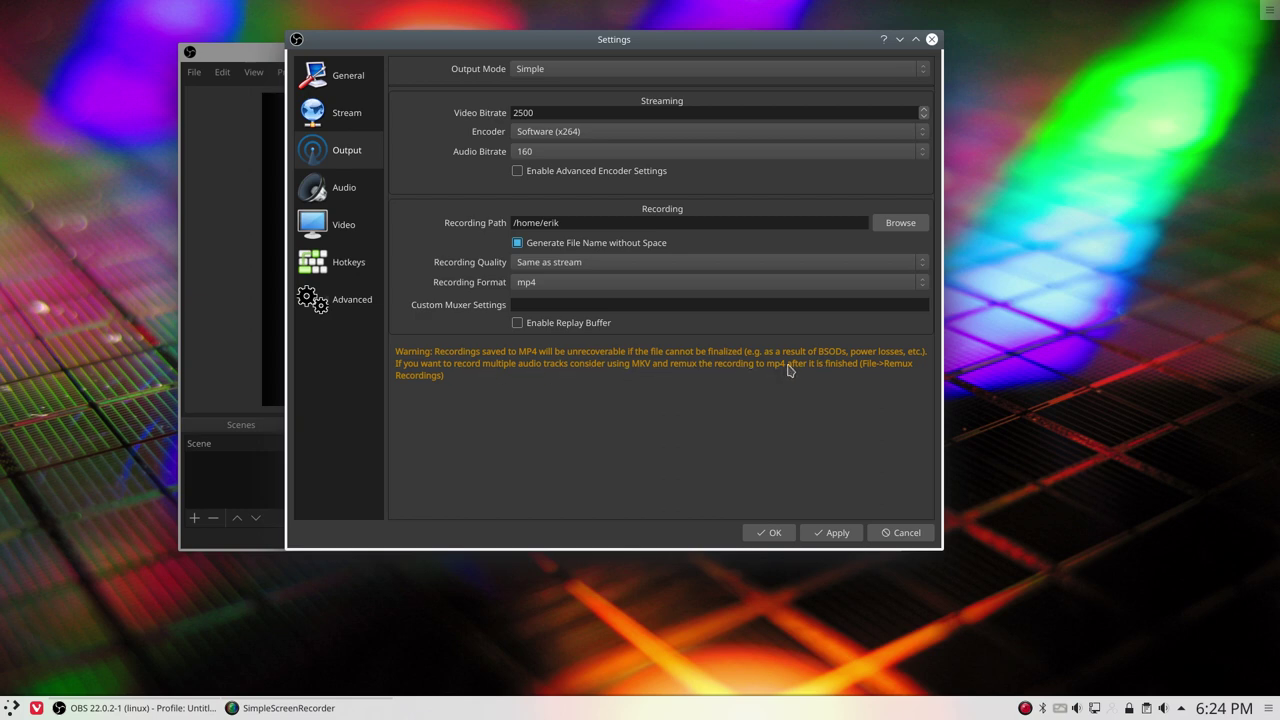
click(833, 532)
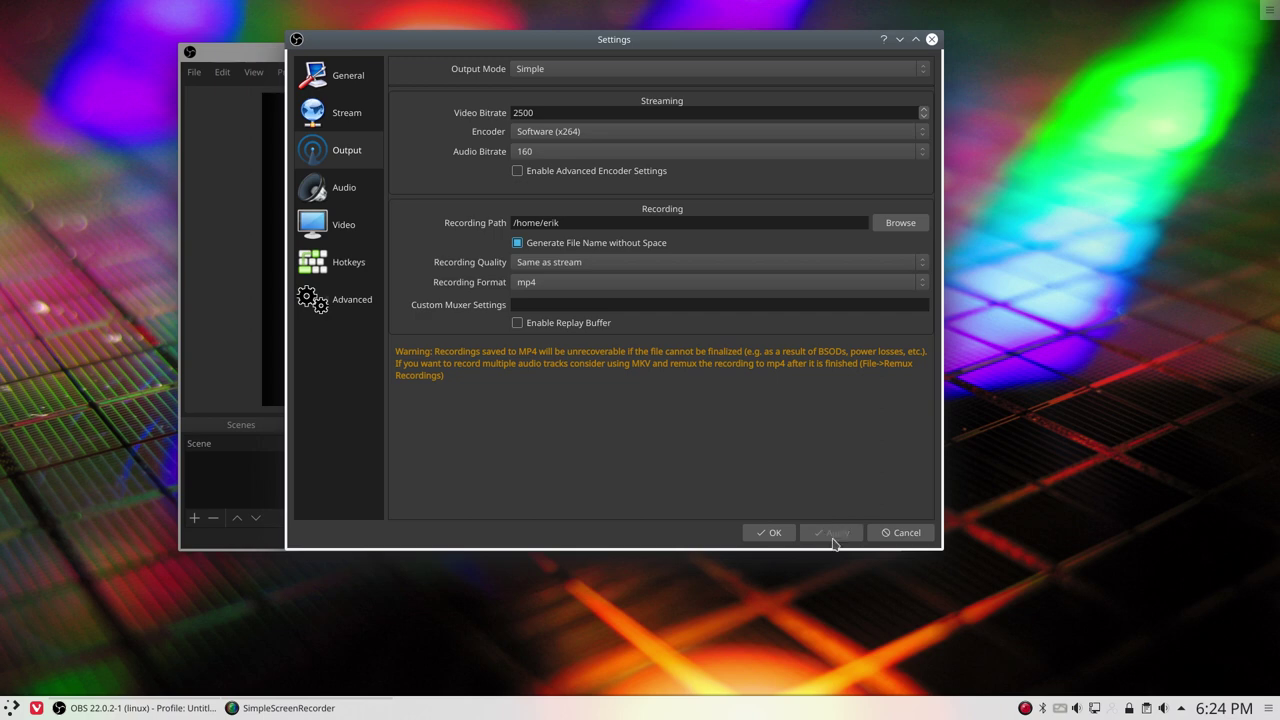
click(346, 191)
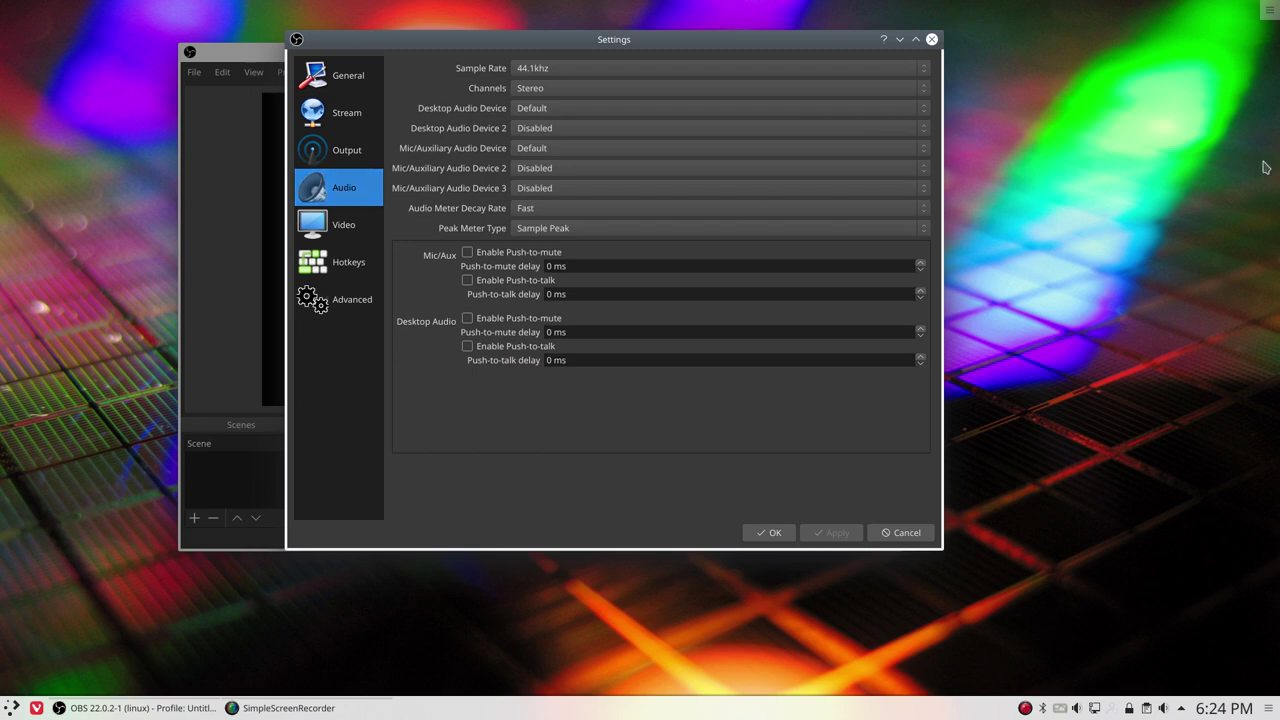
key(Escape)
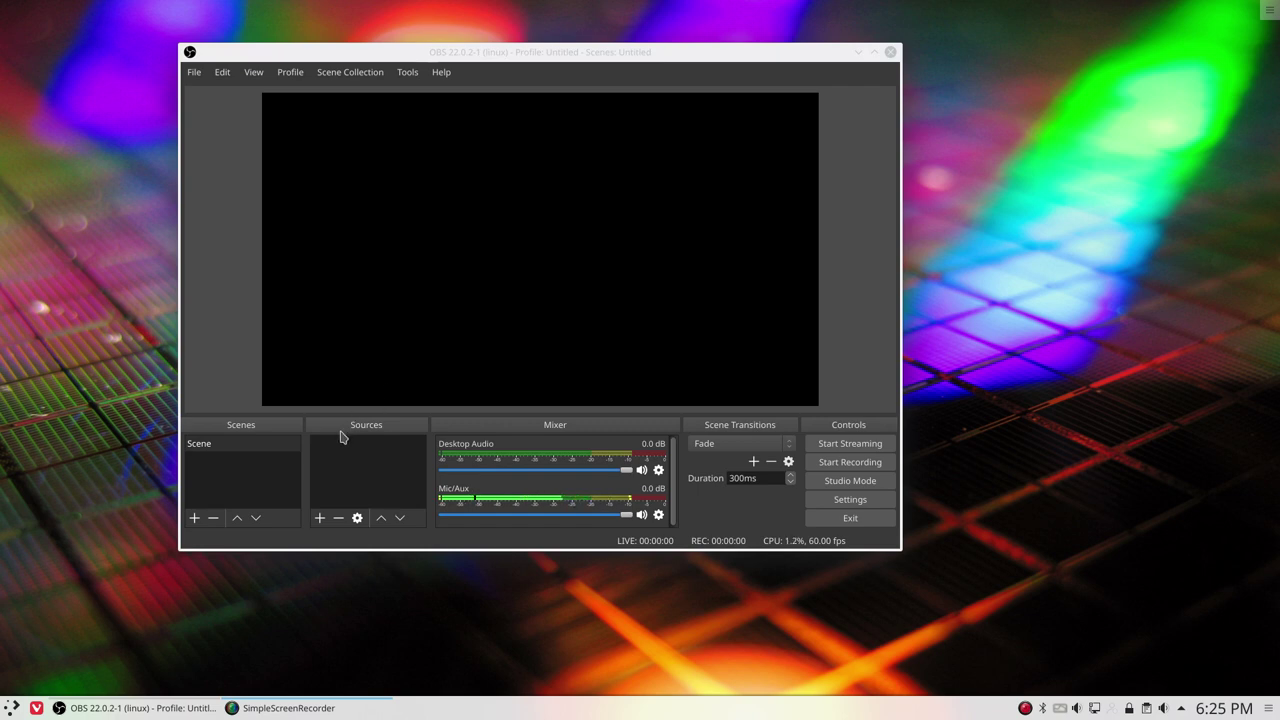
- Select the scene named Scene, keeping its name Scene after a rename attempt
click(210, 447)
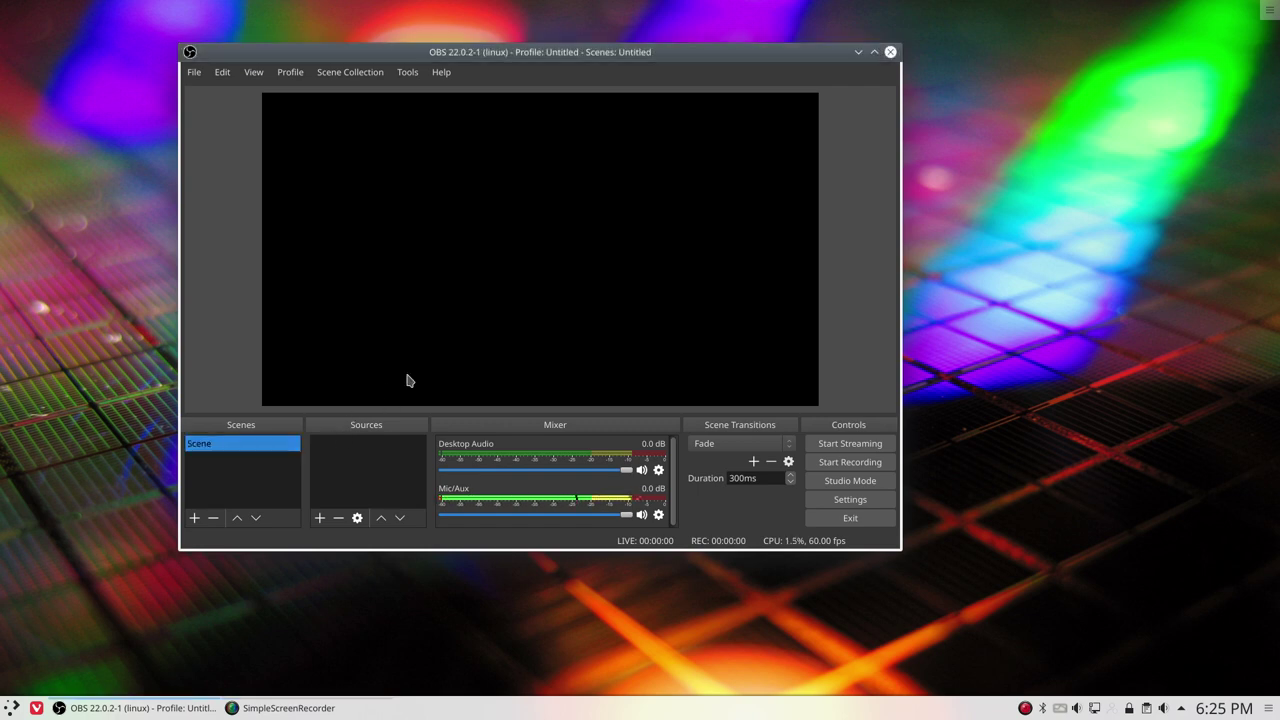
drag(547, 58, 521, 55)
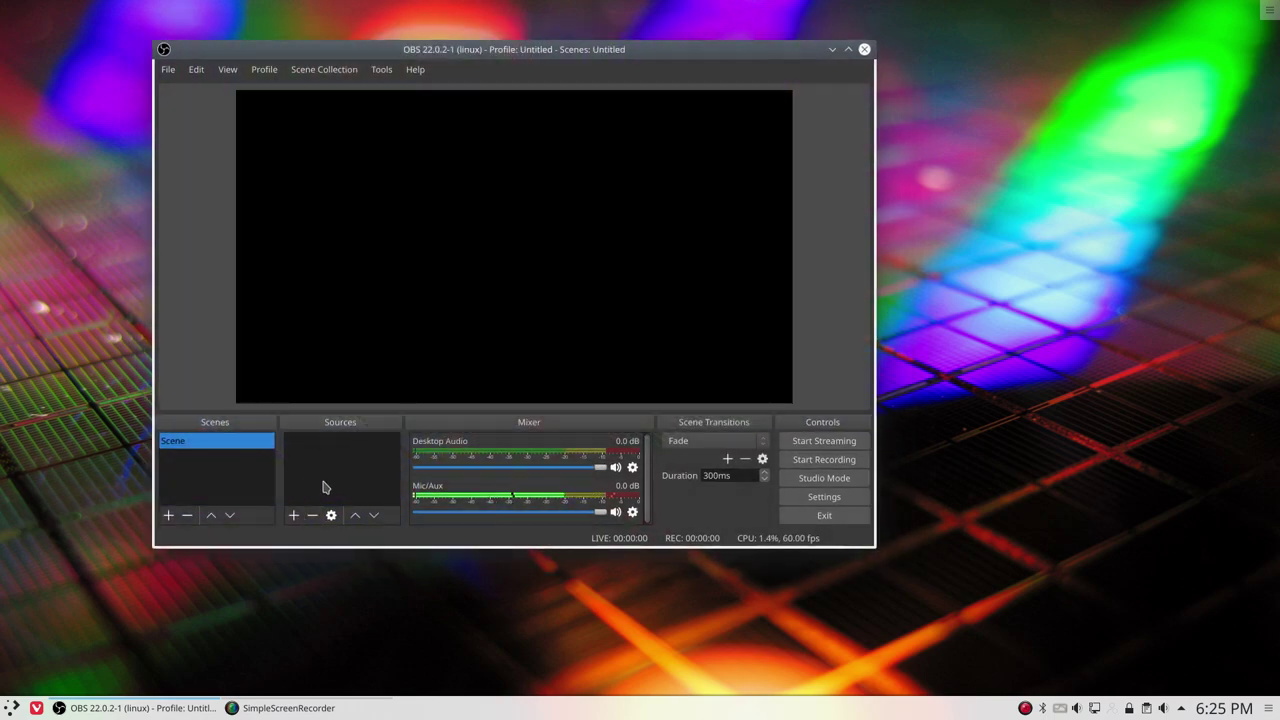
double_click(183, 441)
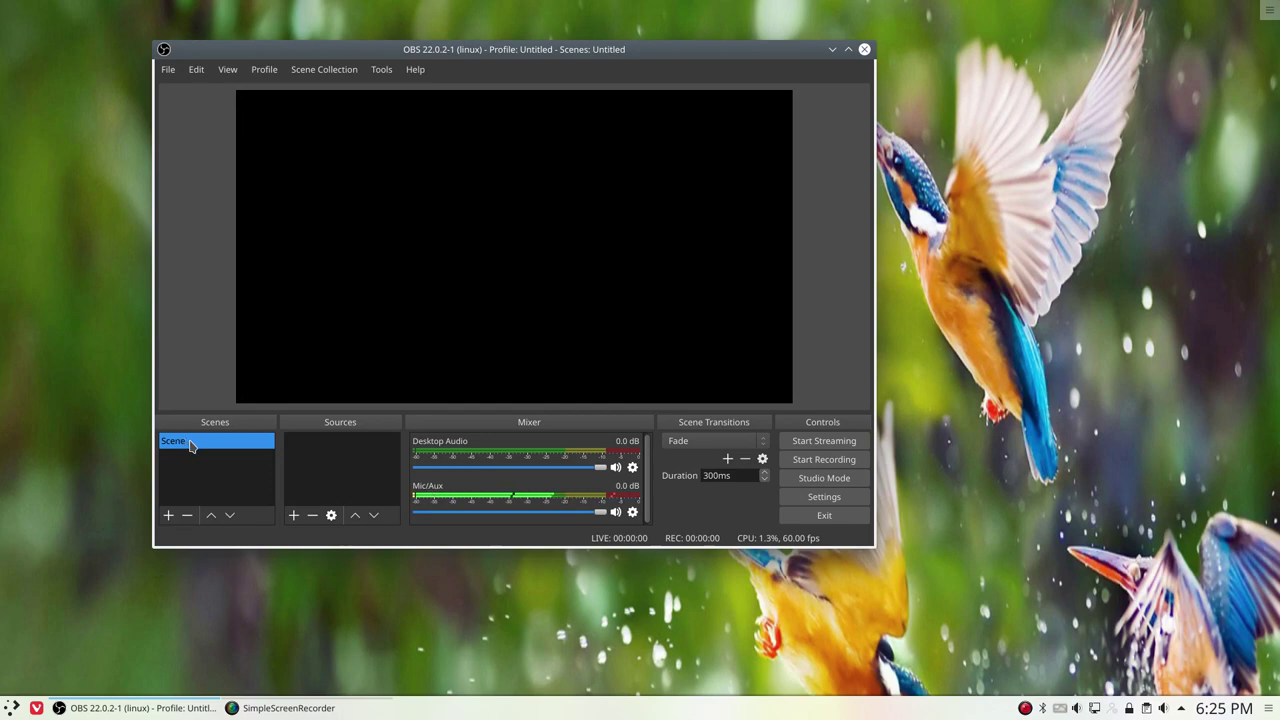
key(Return)
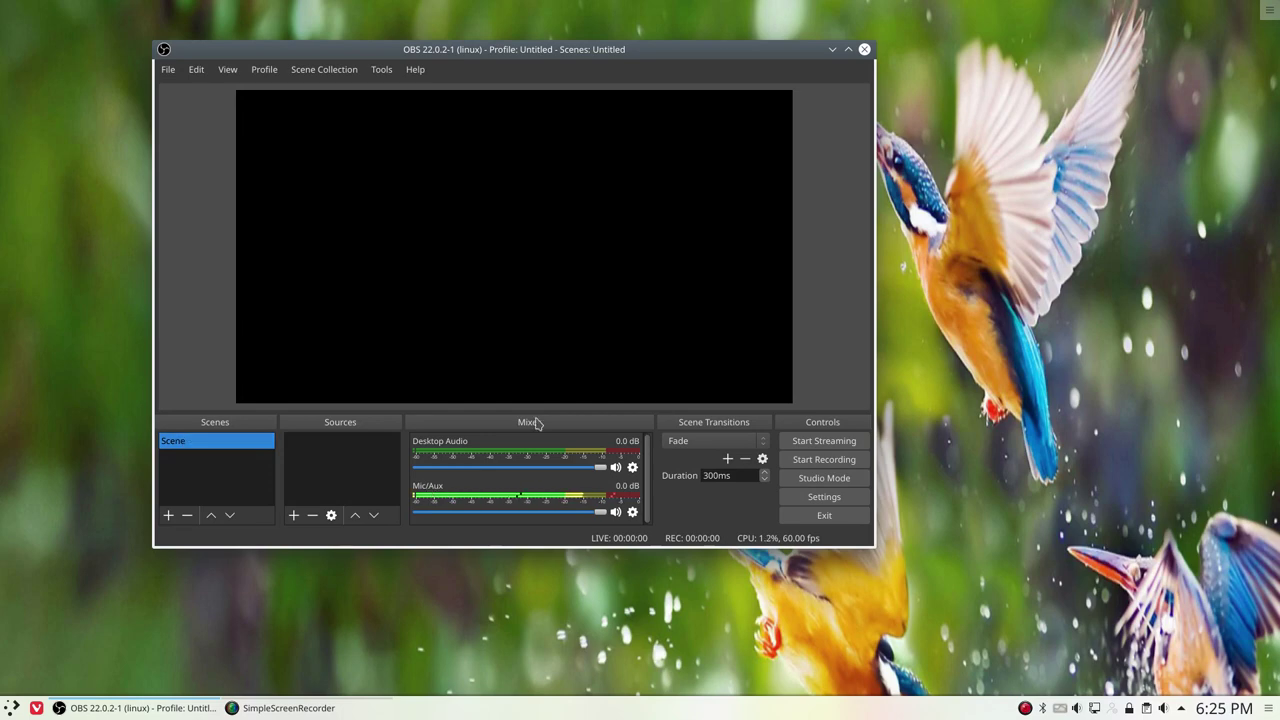
- Switch to the next desktop wallpaper, then bring up the list of addable source types
click(1060, 709)
click(1099, 437)
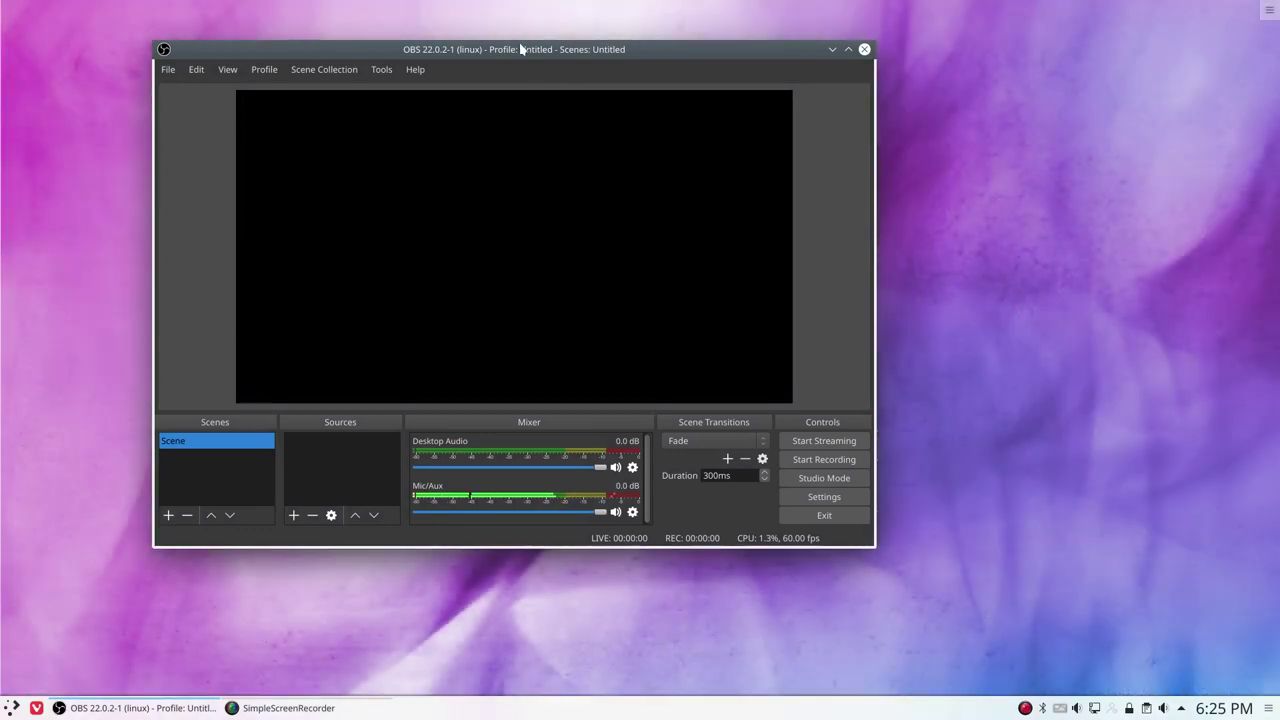
drag(523, 48, 596, 70)
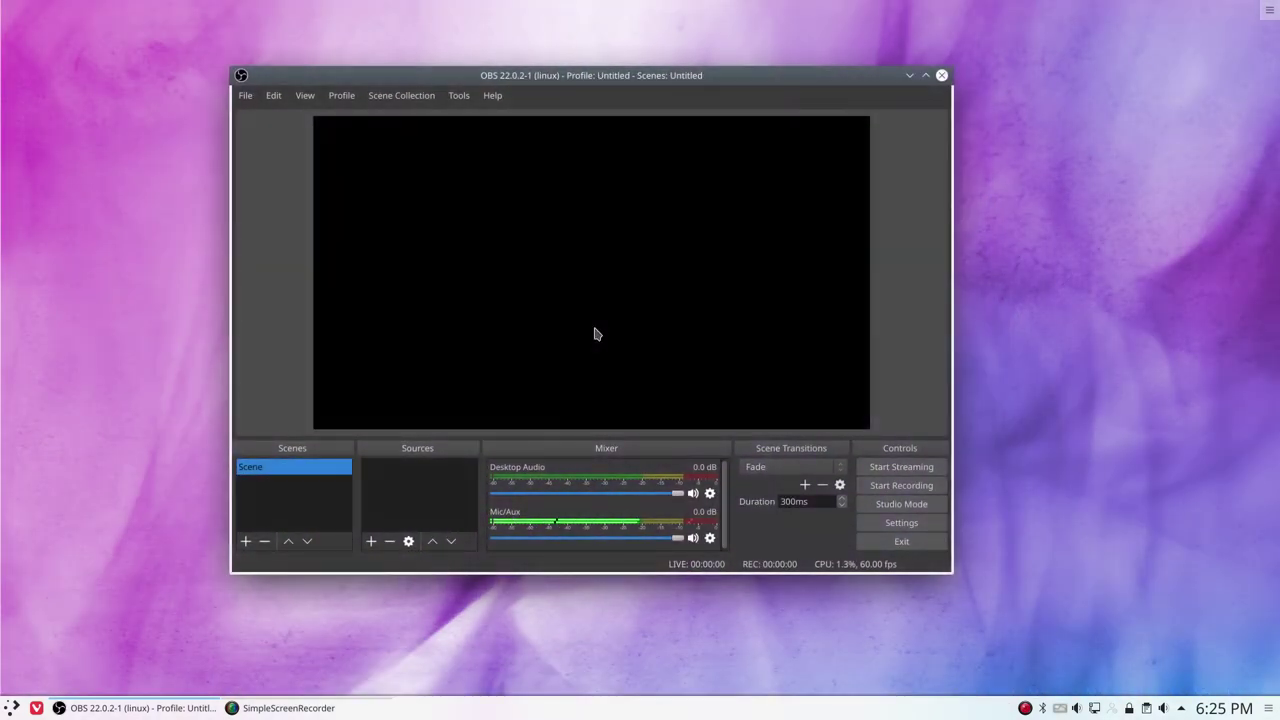
click(370, 542)
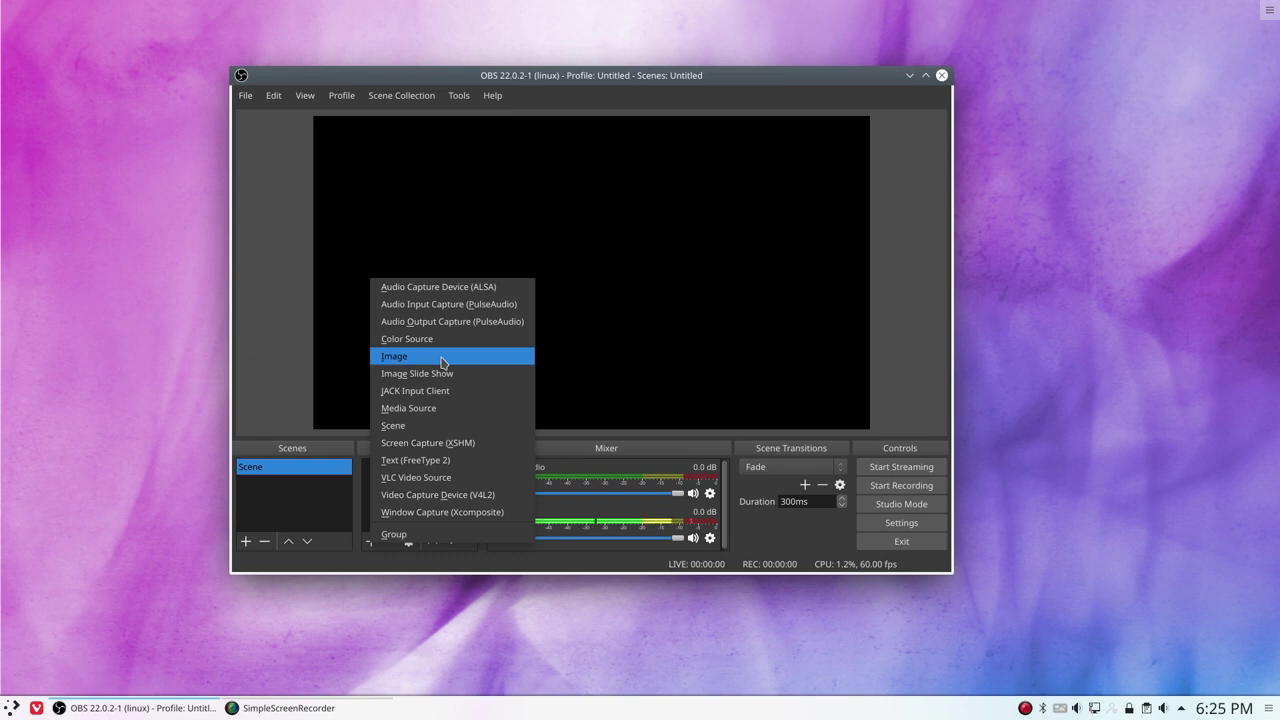
- Add a Video Capture Device (V4L2) webcam source with its default properties
click(455, 498)
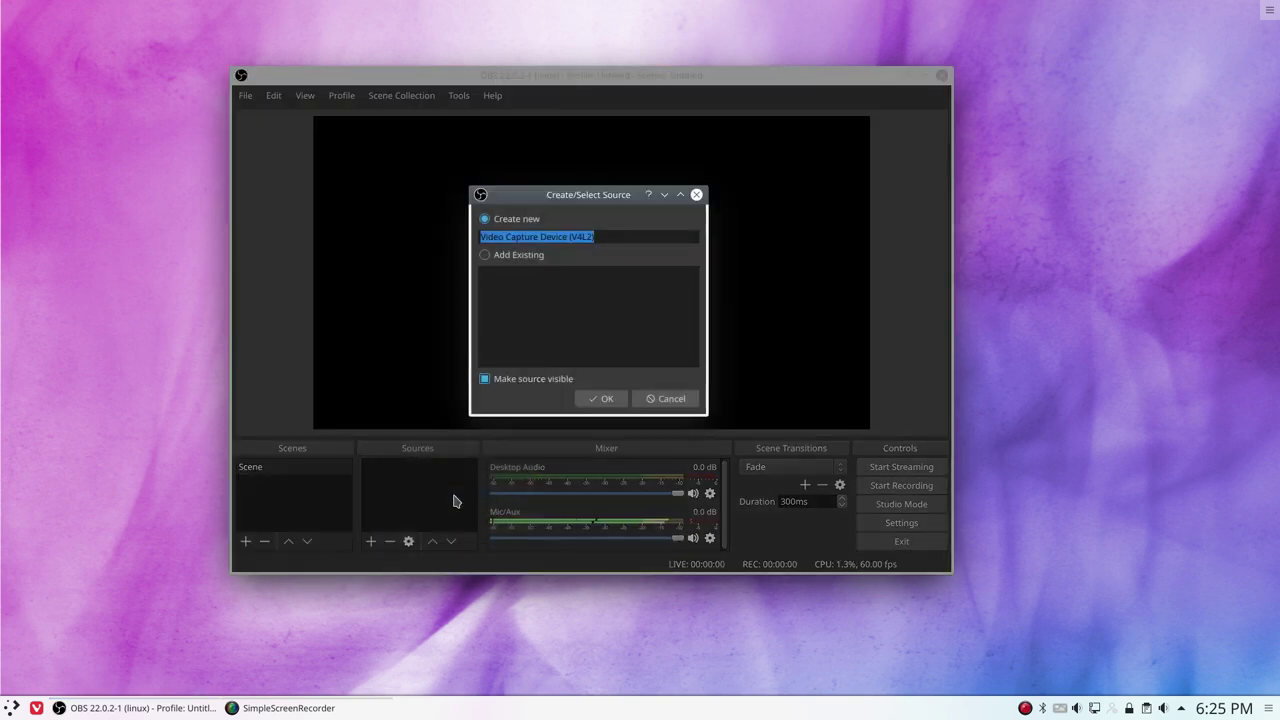
click(607, 400)
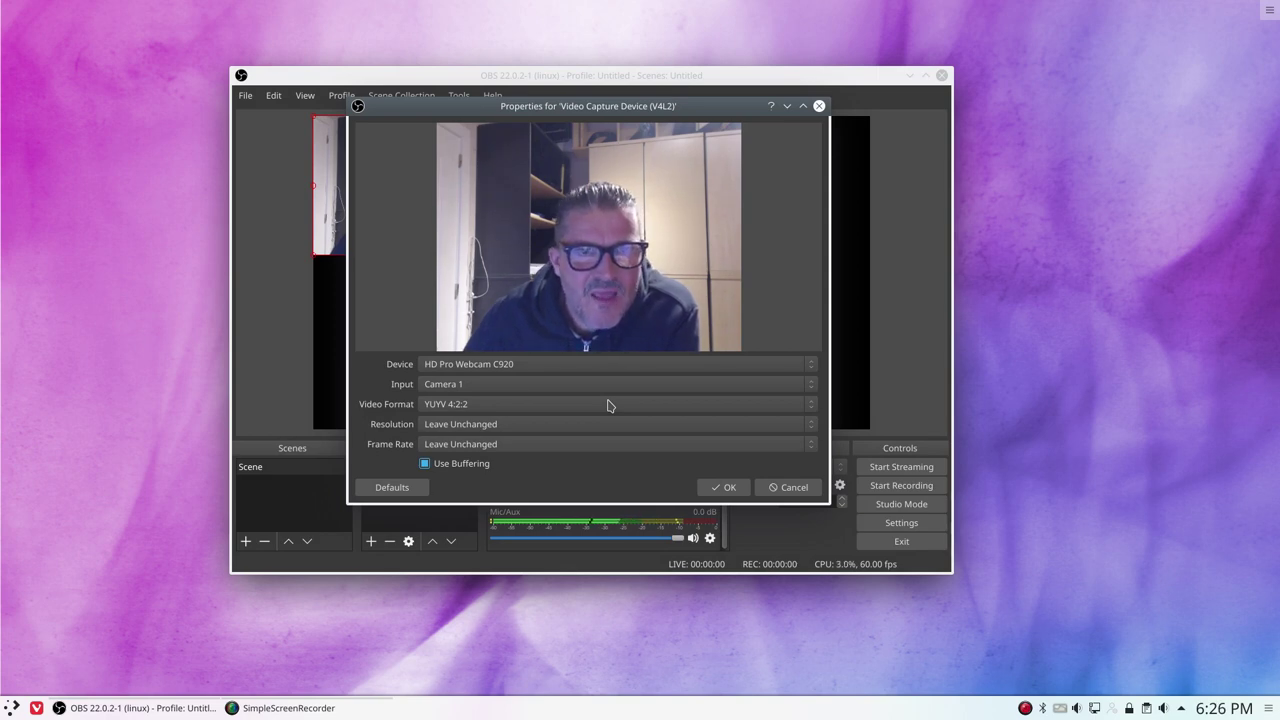
click(726, 489)
- Shrink the webcam image and place it in the preview's bottom-right corner
drag(499, 257, 435, 210)
drag(376, 168, 808, 385)
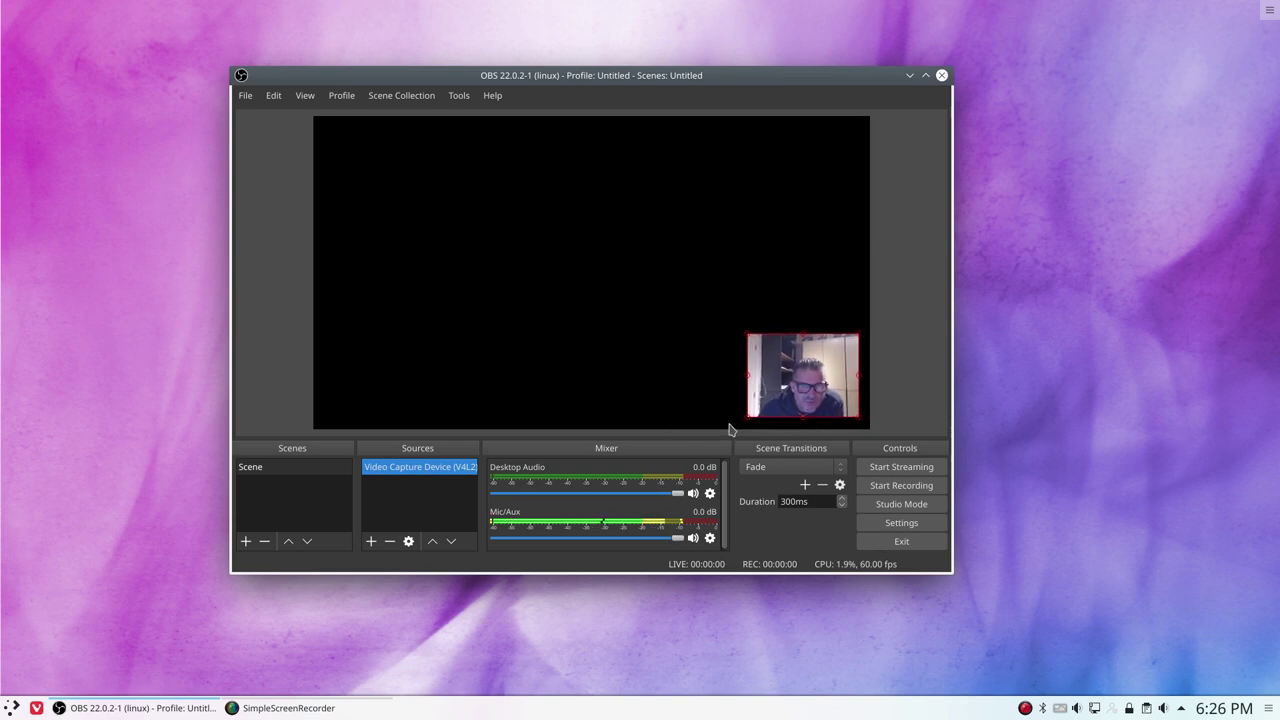
drag(830, 397, 823, 394)
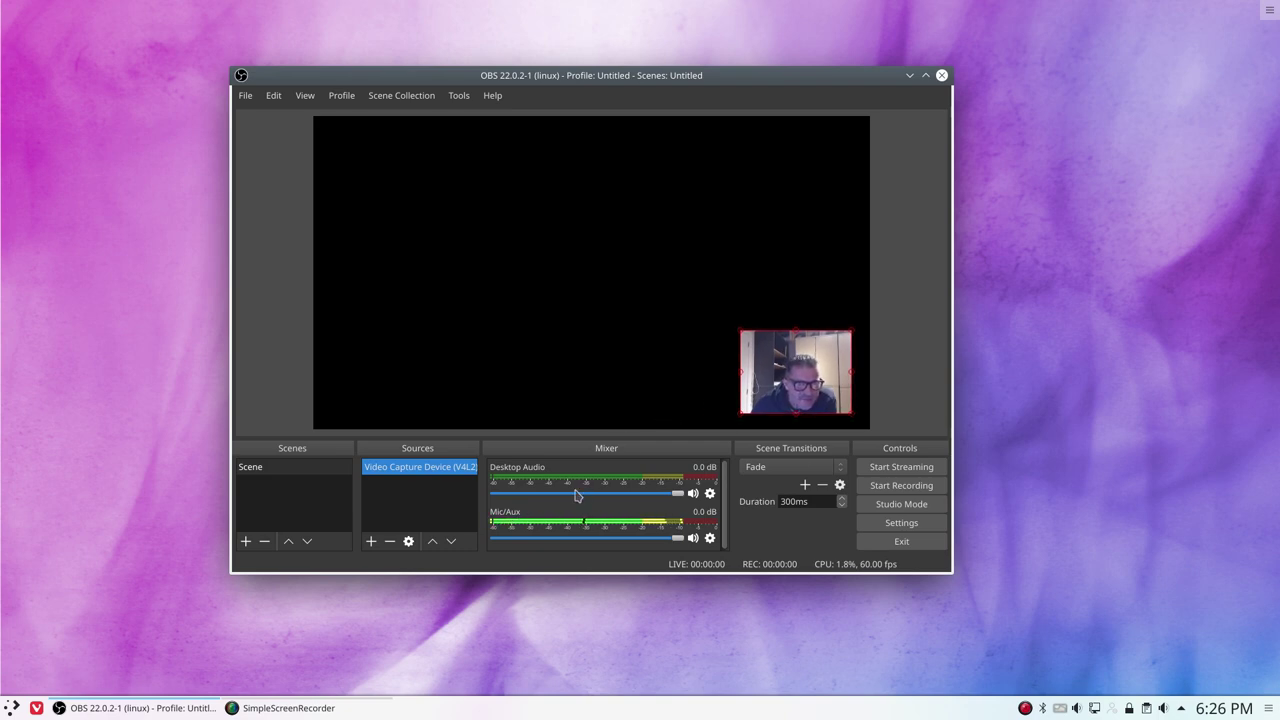
- Add a Screen Capture (XSHM) source of Screen 0, keeping Capture Cursor on
click(371, 541)
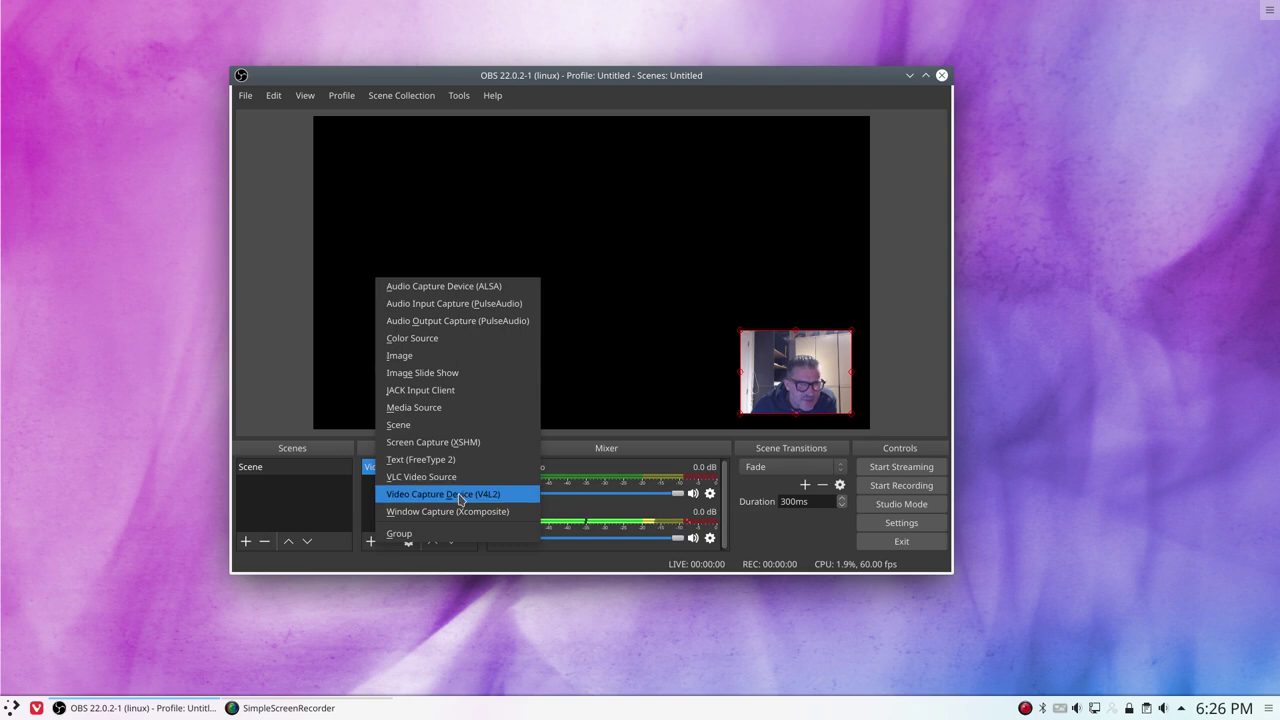
click(471, 445)
click(604, 400)
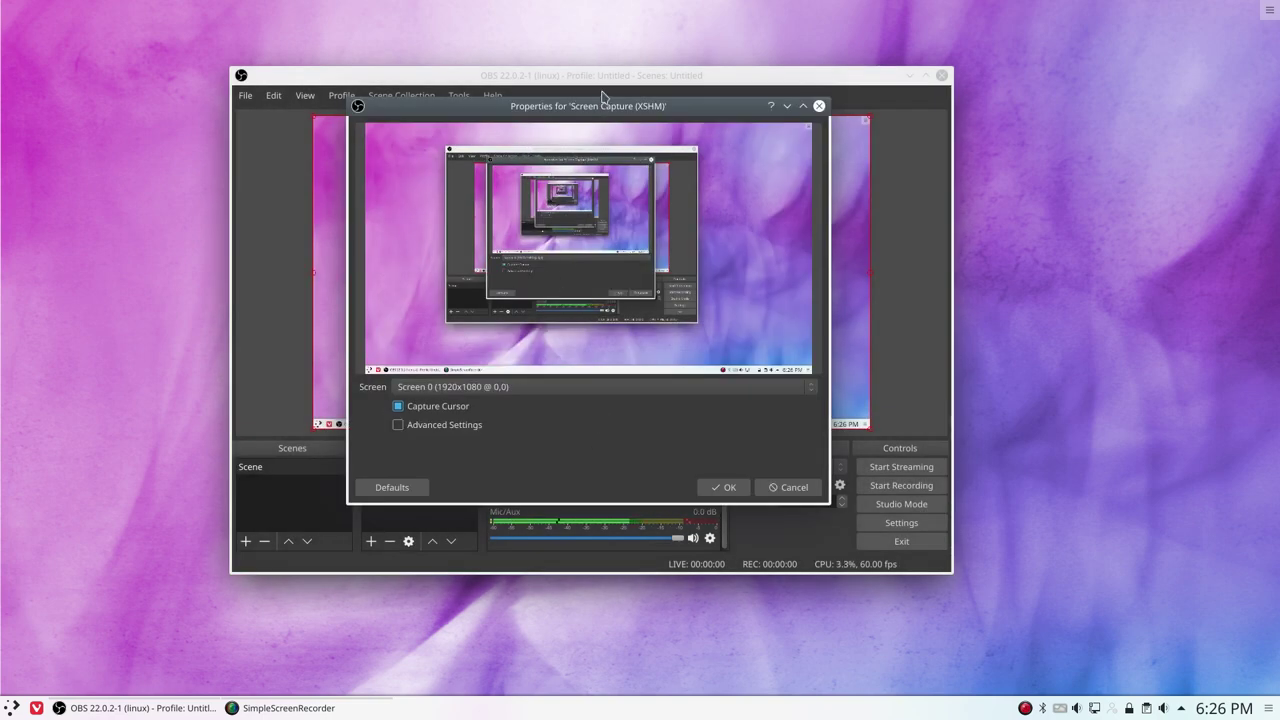
mouse_move(594, 82)
mouse_down()
mouse_move(1279, 98)
mouse_move(600, 84)
mouse_up()
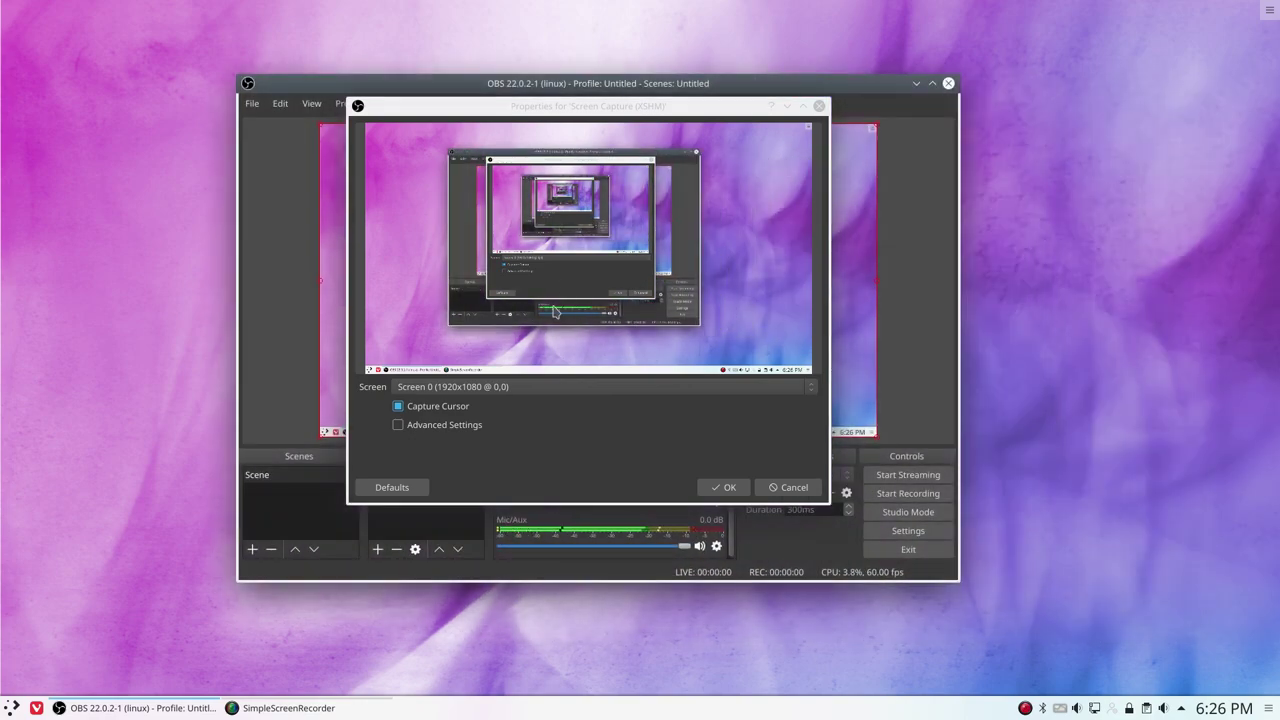
click(452, 392)
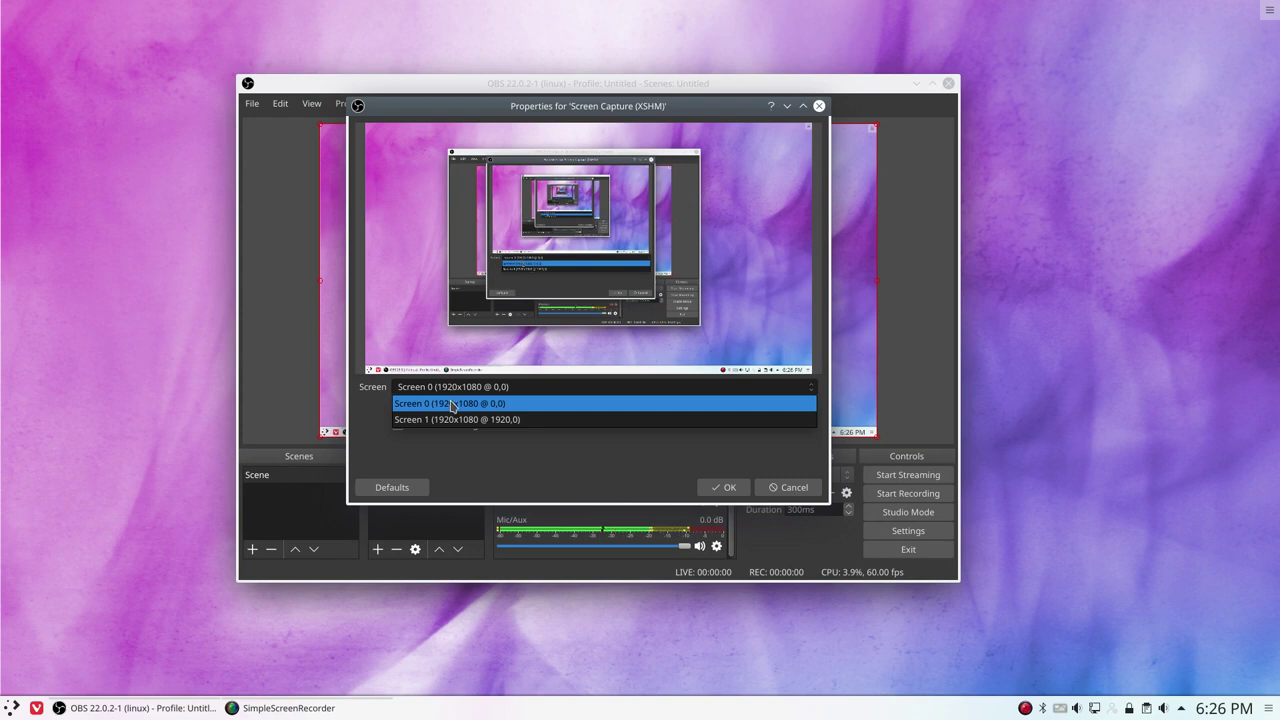
click(454, 404)
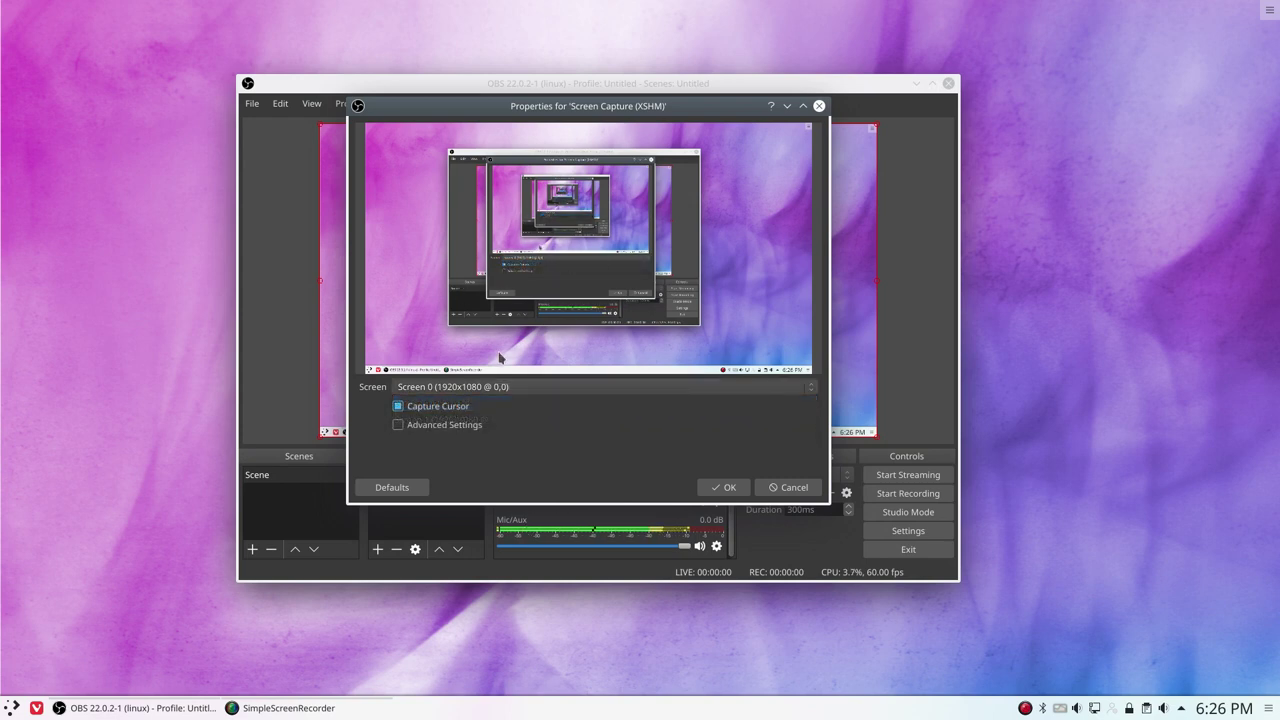
click(458, 428)
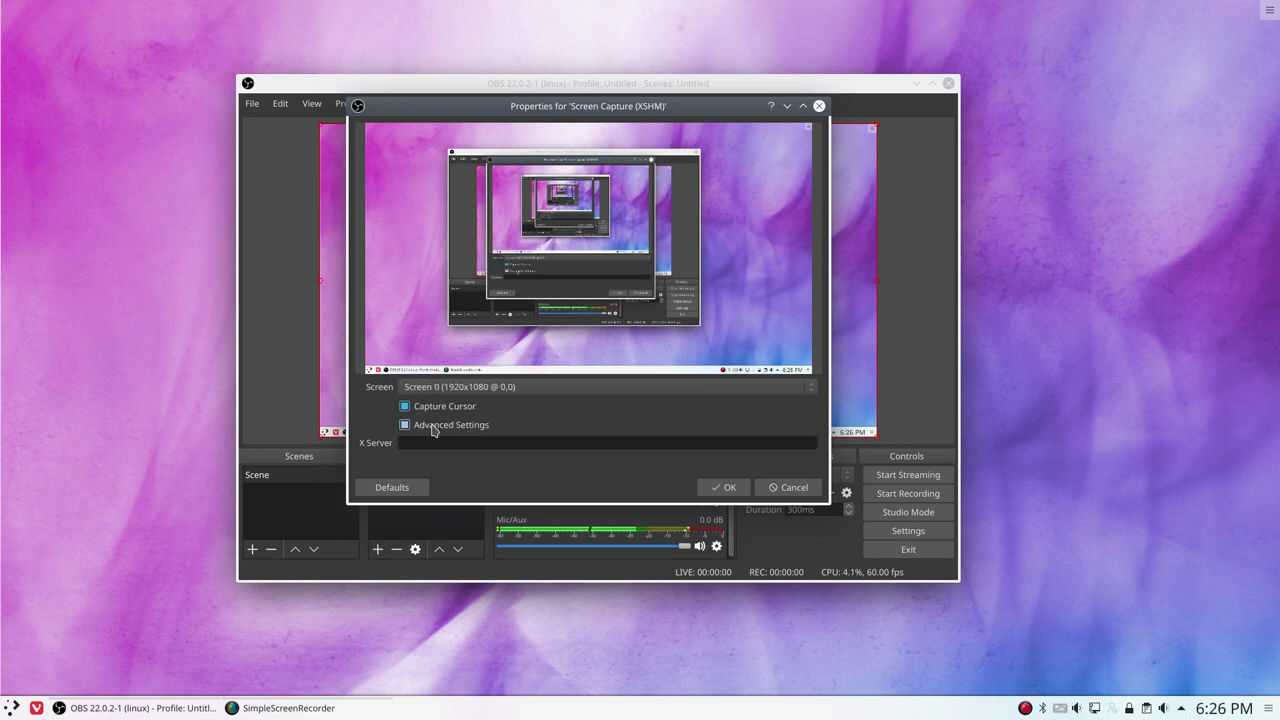
click(410, 428)
click(723, 487)
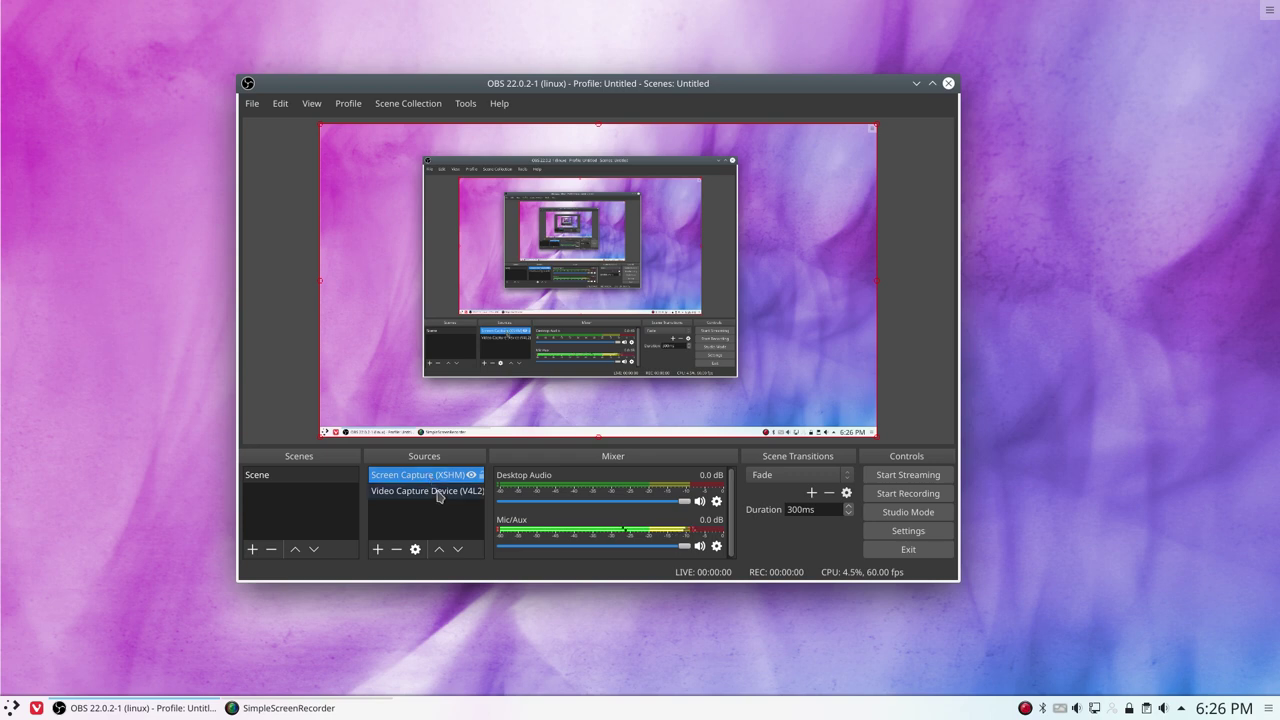
- Raise the webcam source above Screen Capture and nudge its overlay slightly right
click(458, 550)
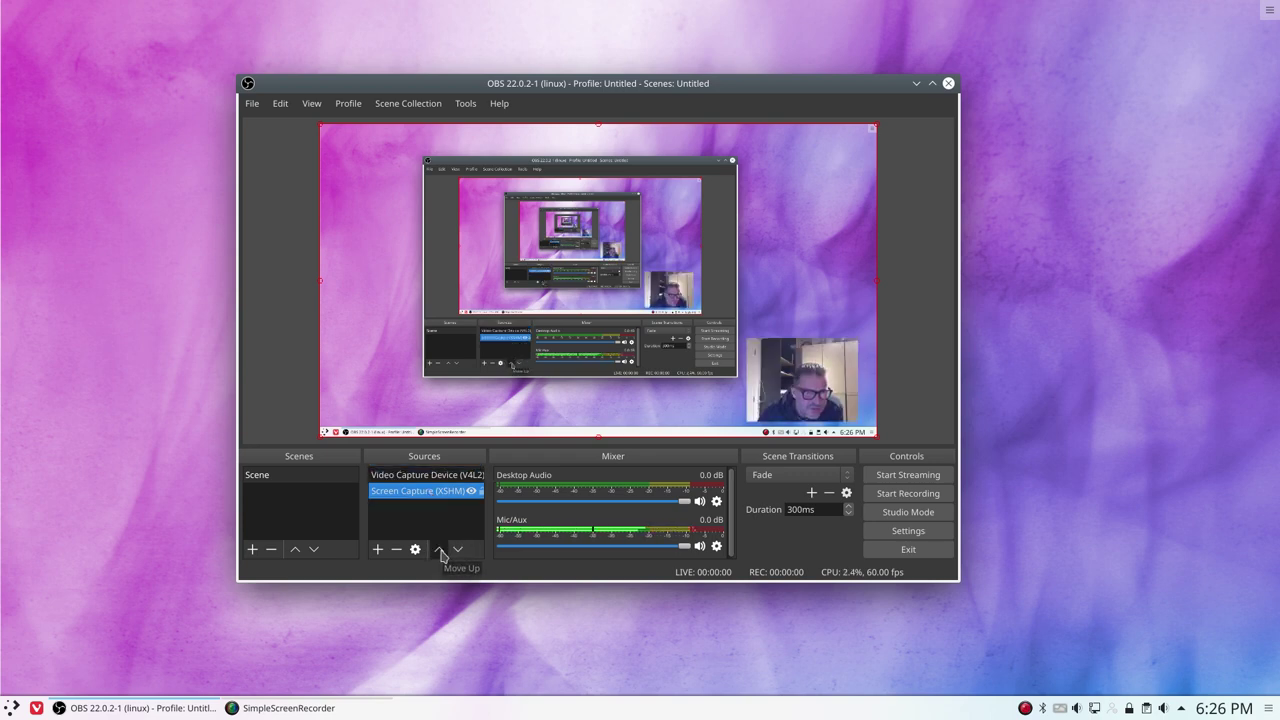
click(440, 550)
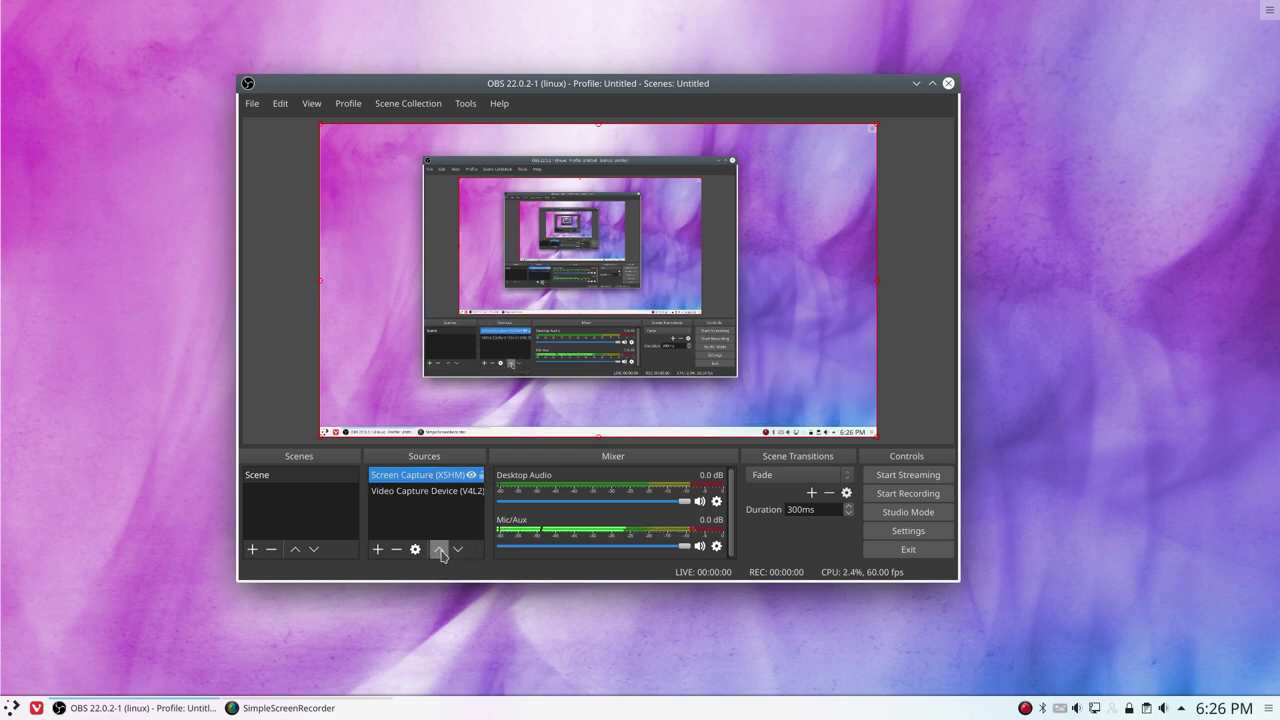
click(413, 494)
click(440, 551)
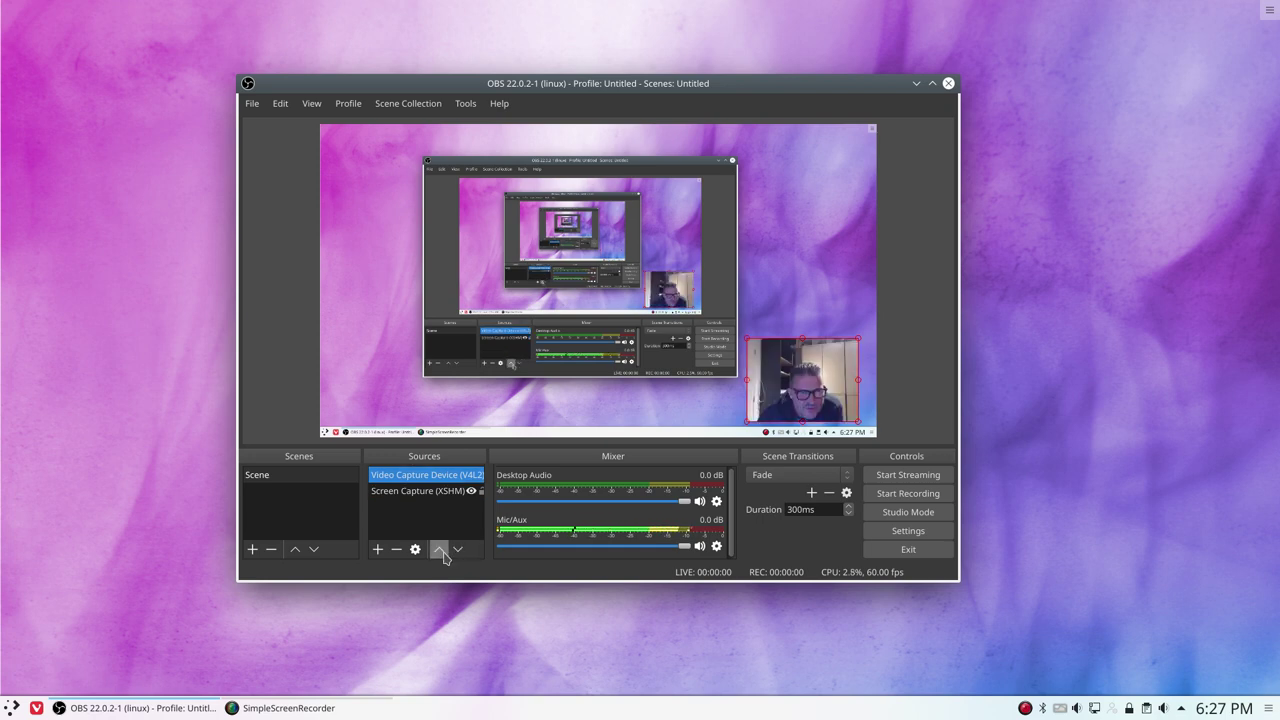
drag(807, 385, 821, 386)
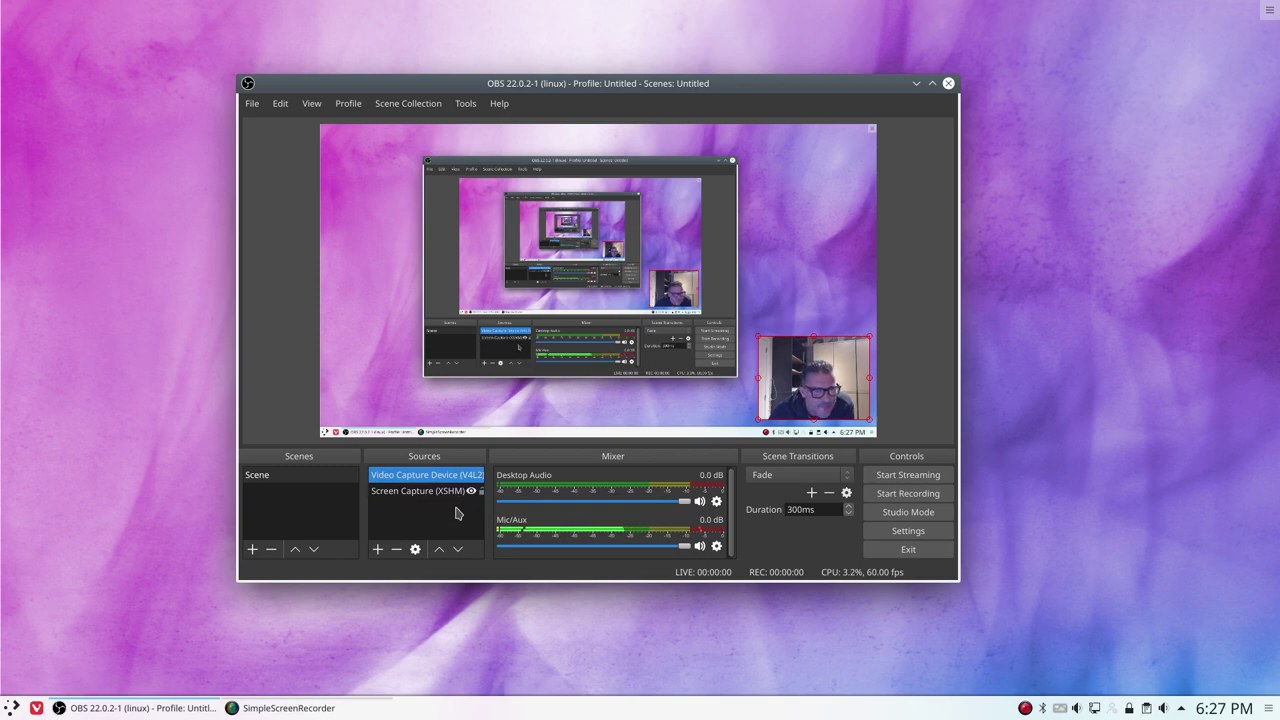
- Add an Image source loading Screenshot_20181108_181005.png from the Pictures folder
click(377, 549)
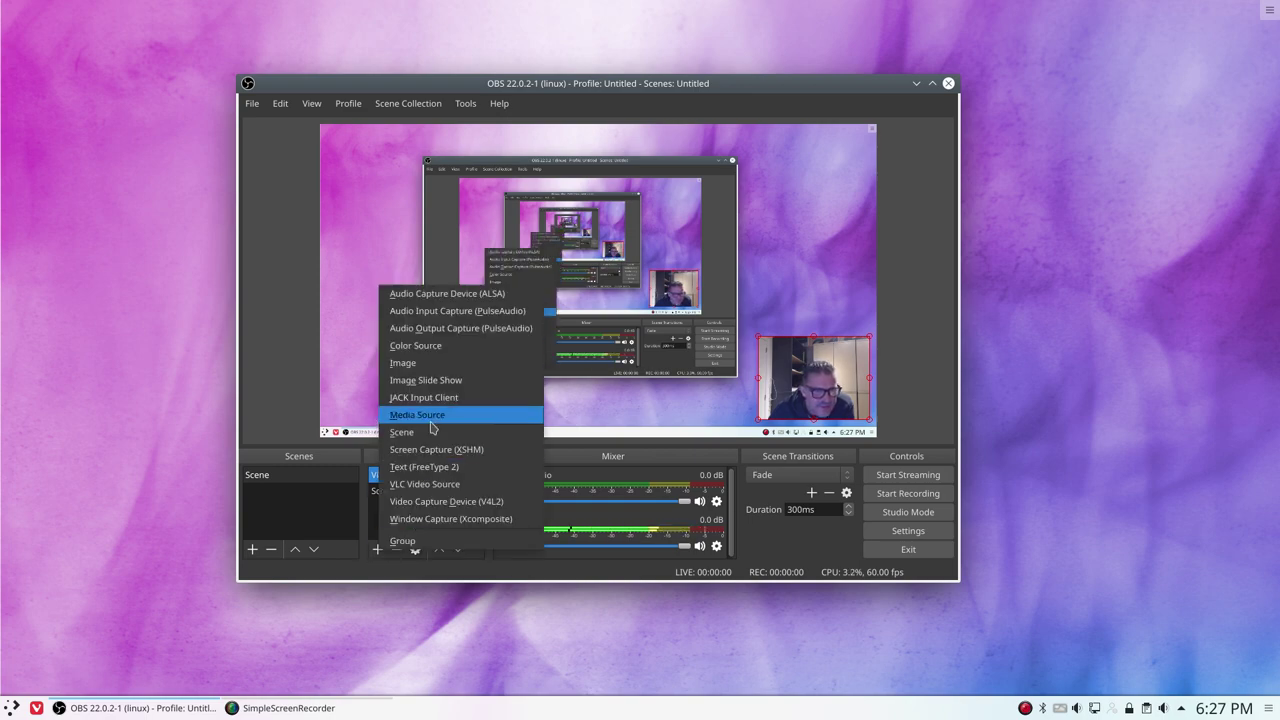
click(420, 363)
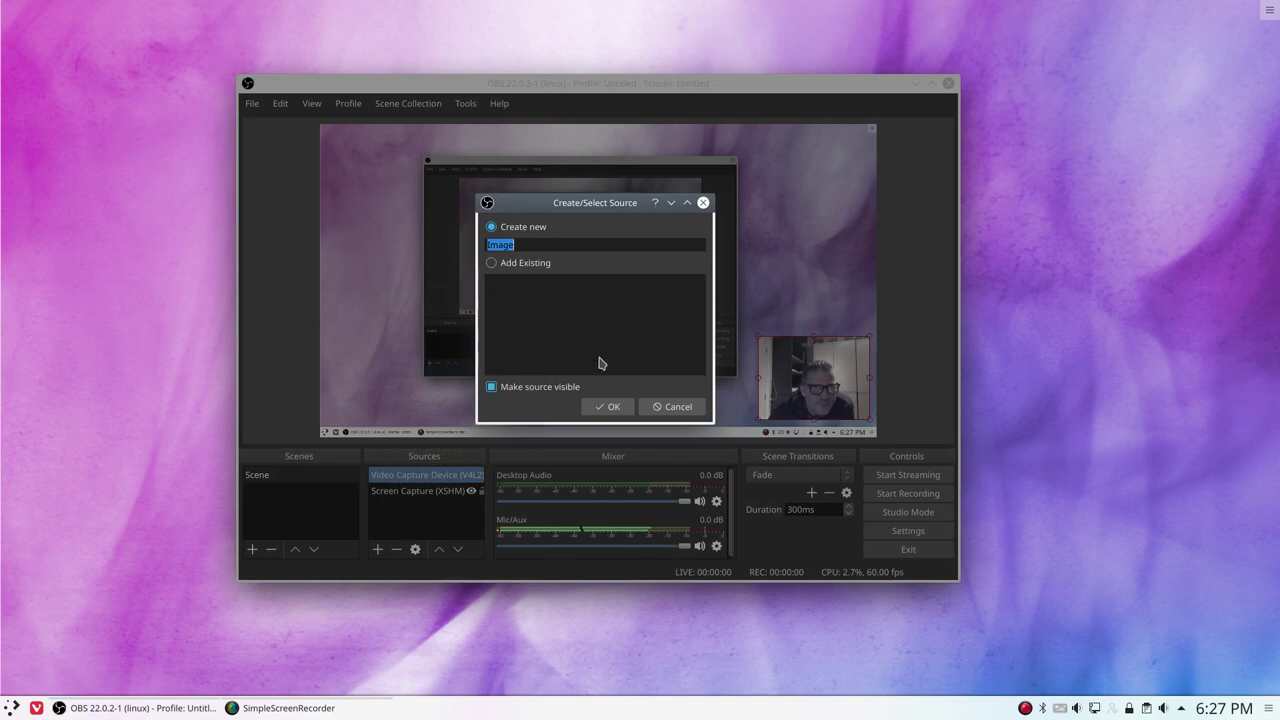
click(608, 406)
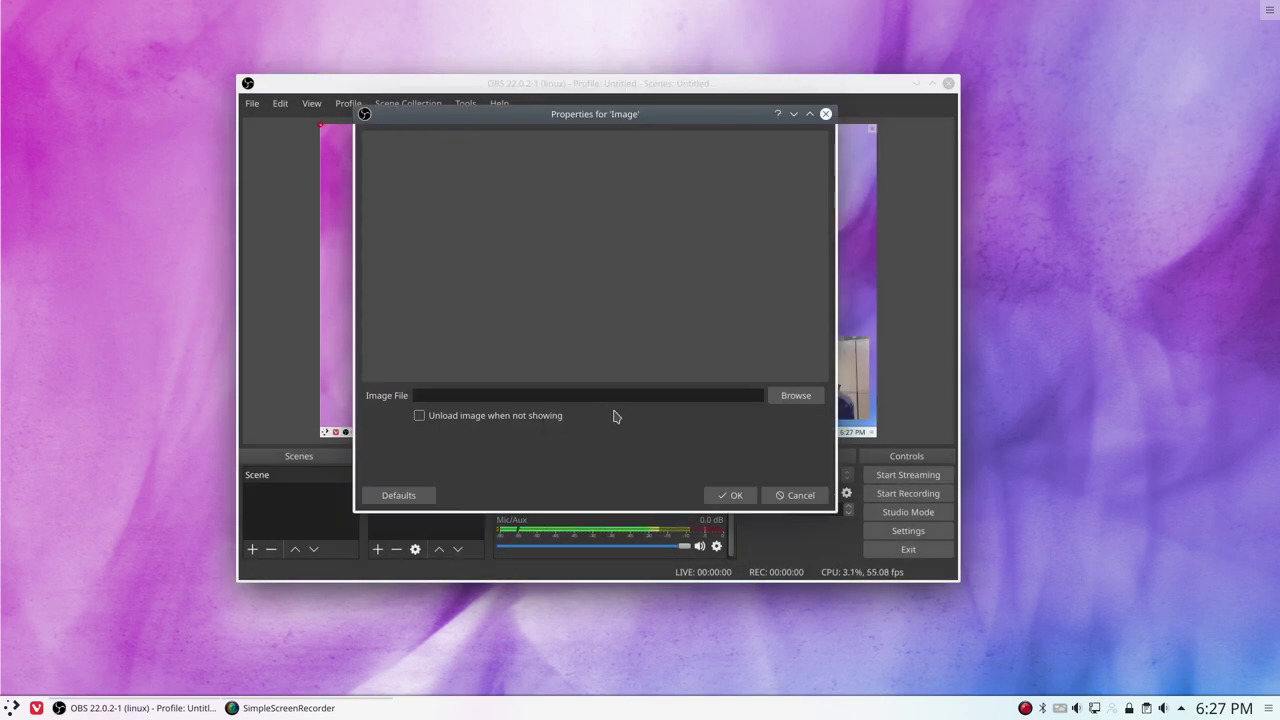
click(784, 397)
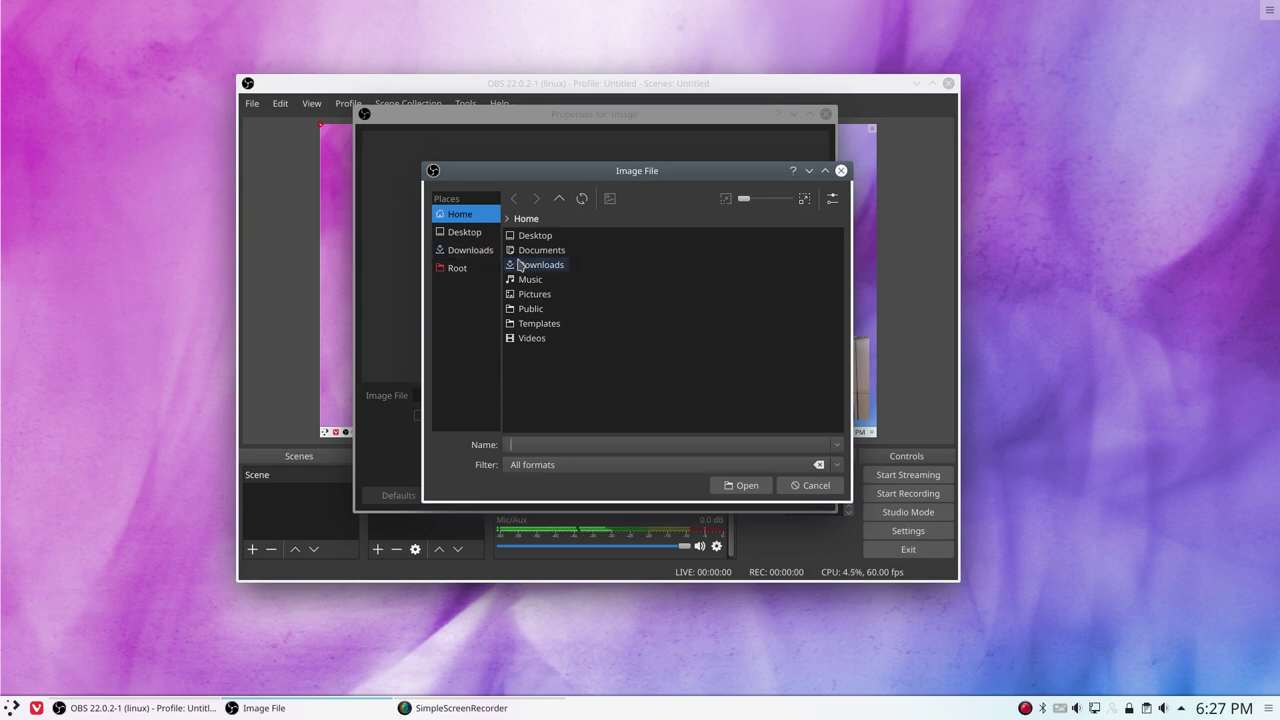
click(535, 294)
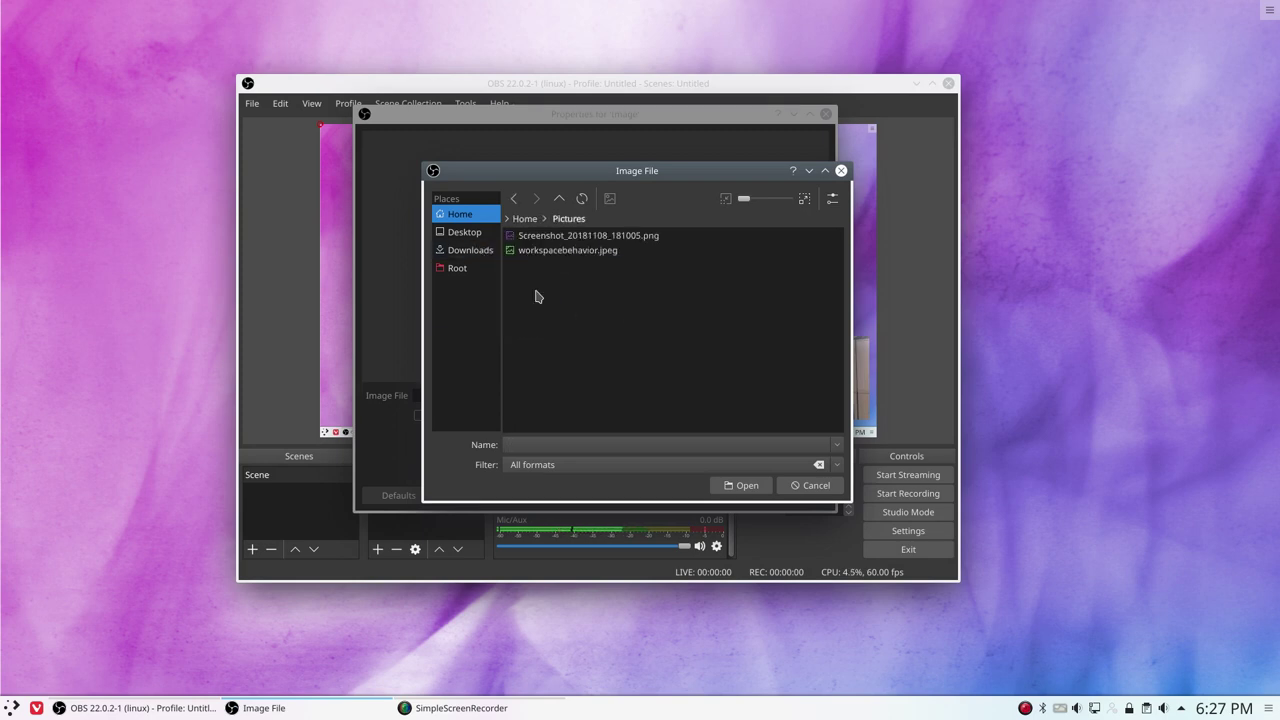
click(573, 238)
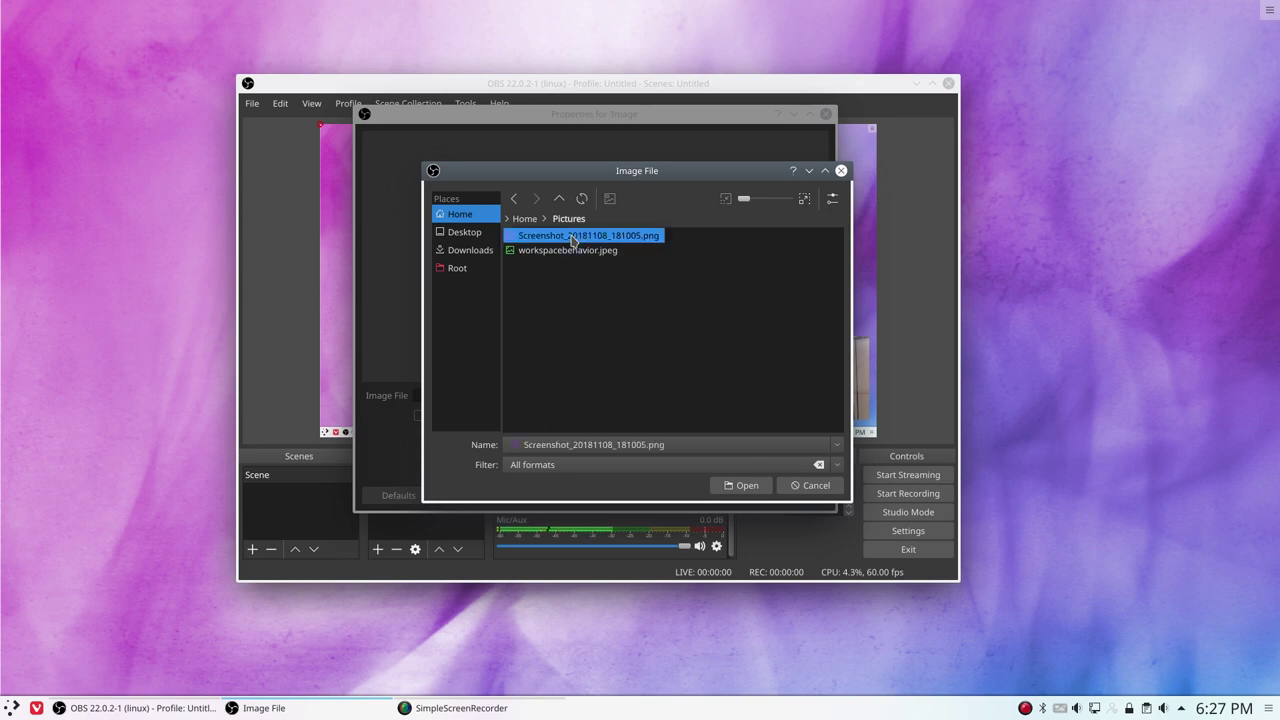
click(738, 486)
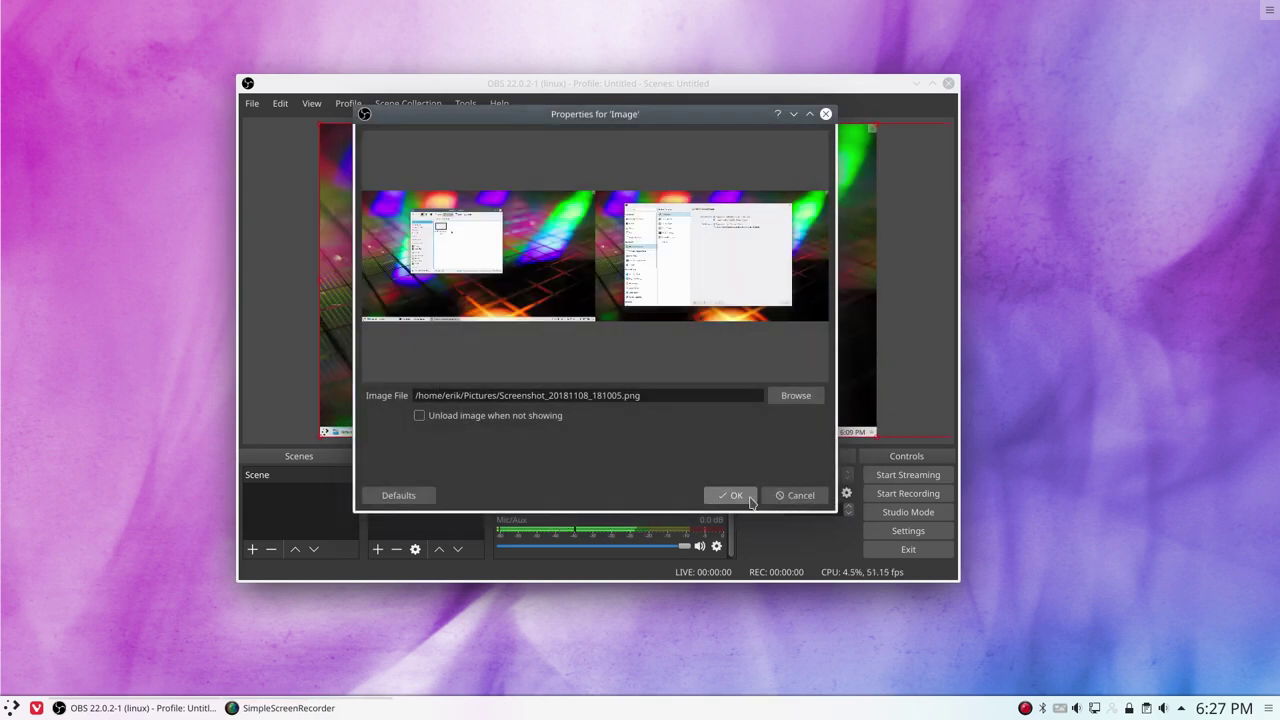
click(735, 496)
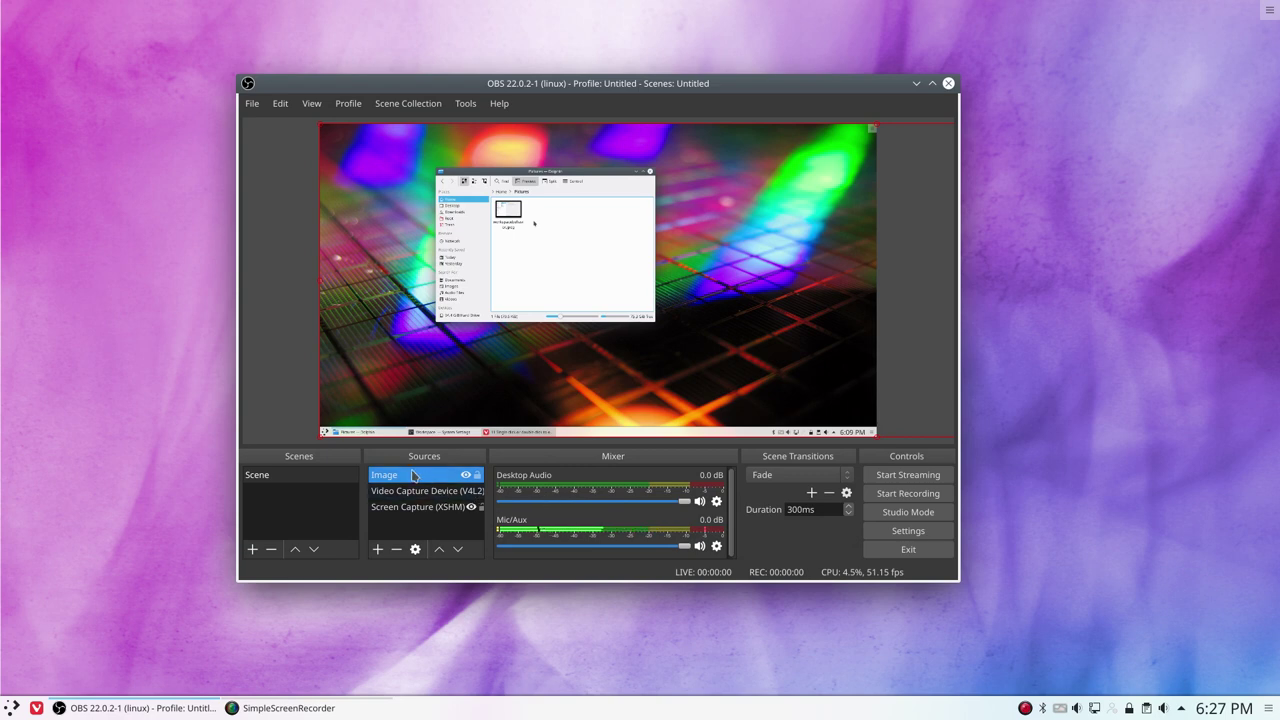
- Leave the Image source hidden after toggling it, and bring up the addable source types
click(466, 476)
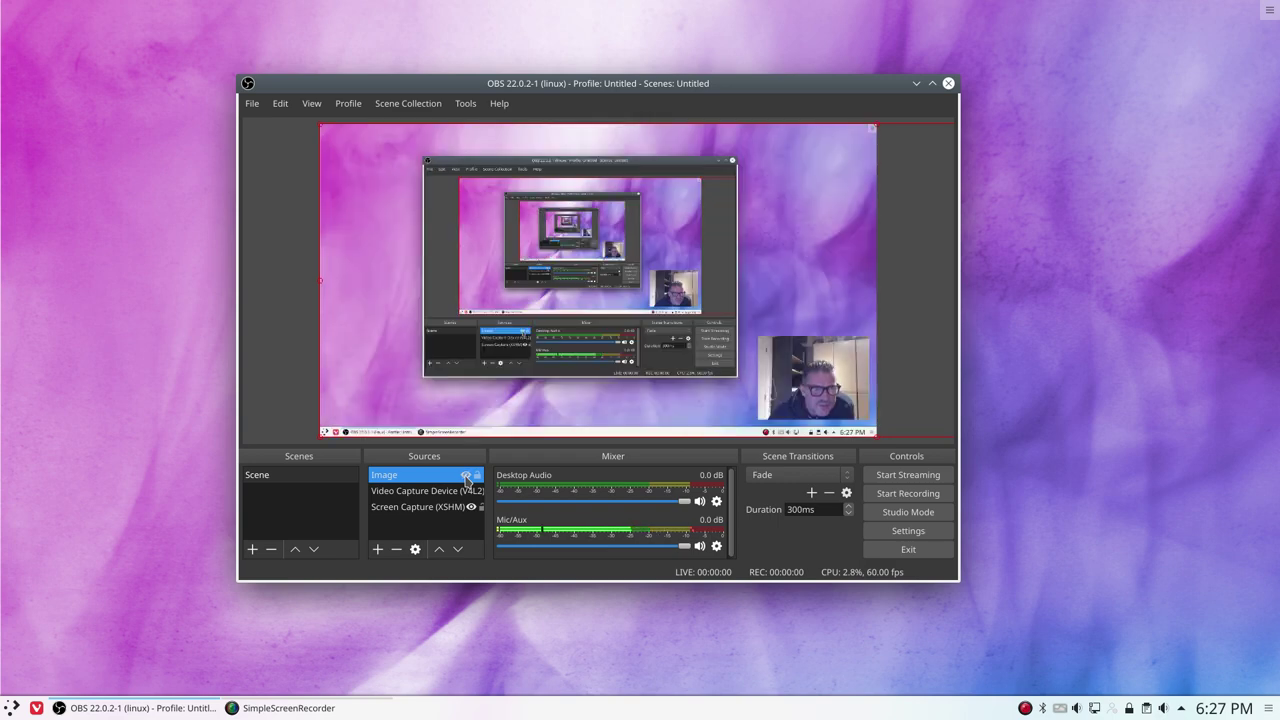
click(466, 477)
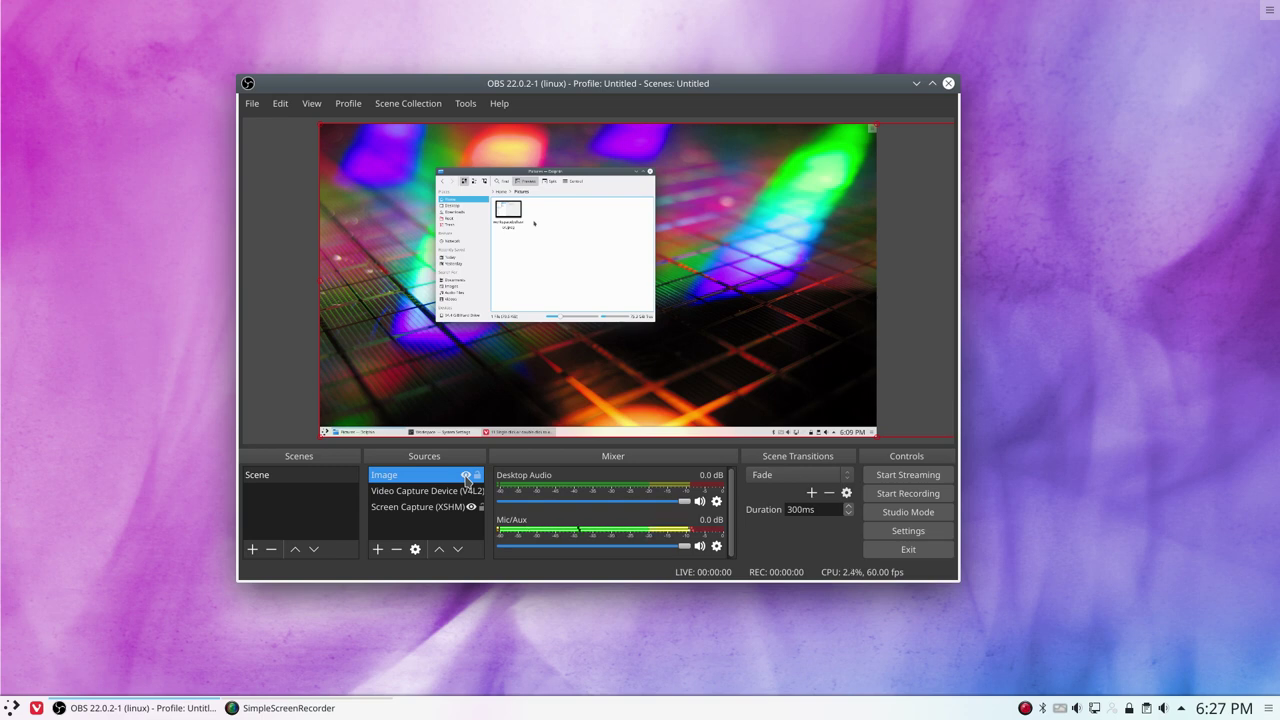
click(466, 477)
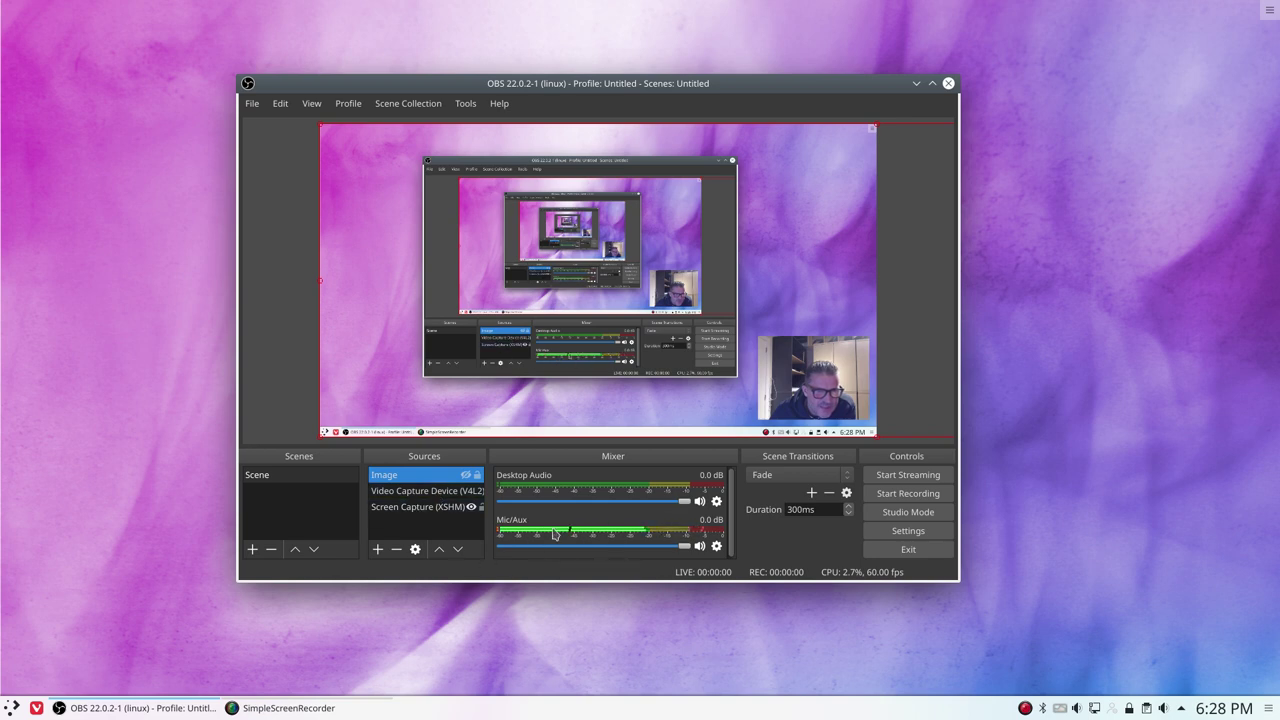
click(378, 549)
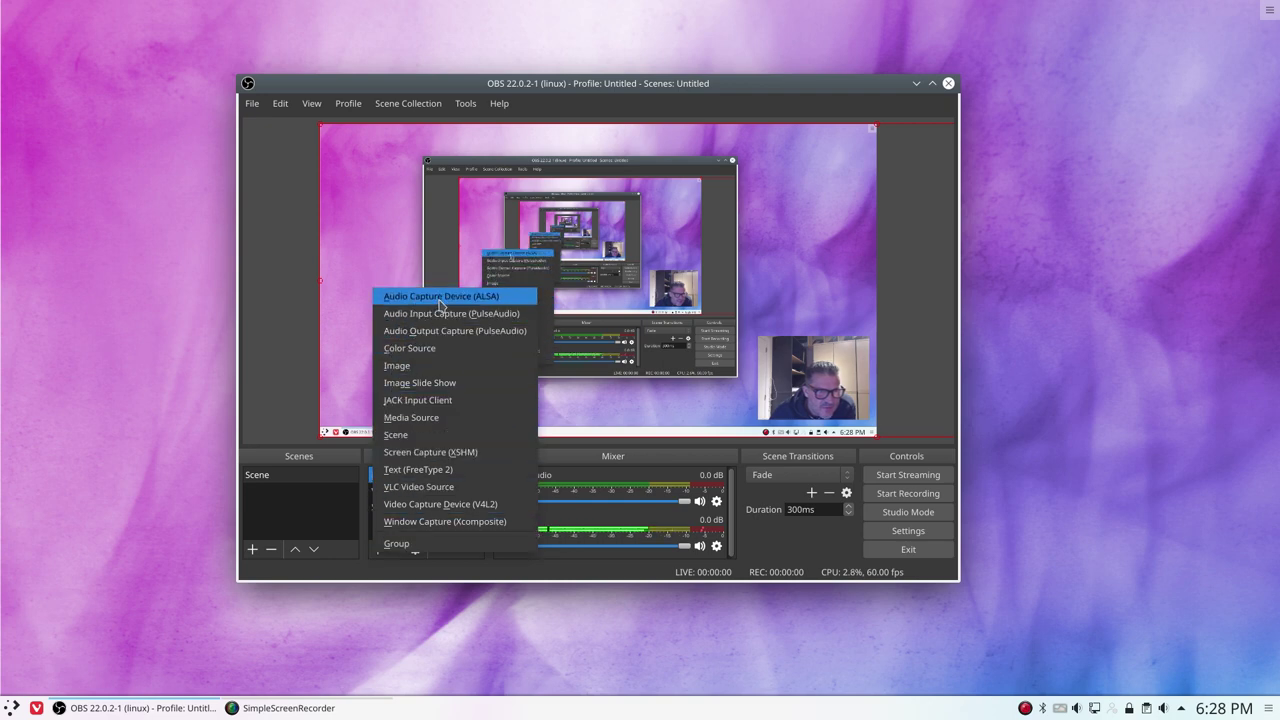
- Add an Audio Input Capture (PulseAudio) source using the HD Pro Webcam C920 Analog Stereo microphone
click(490, 315)
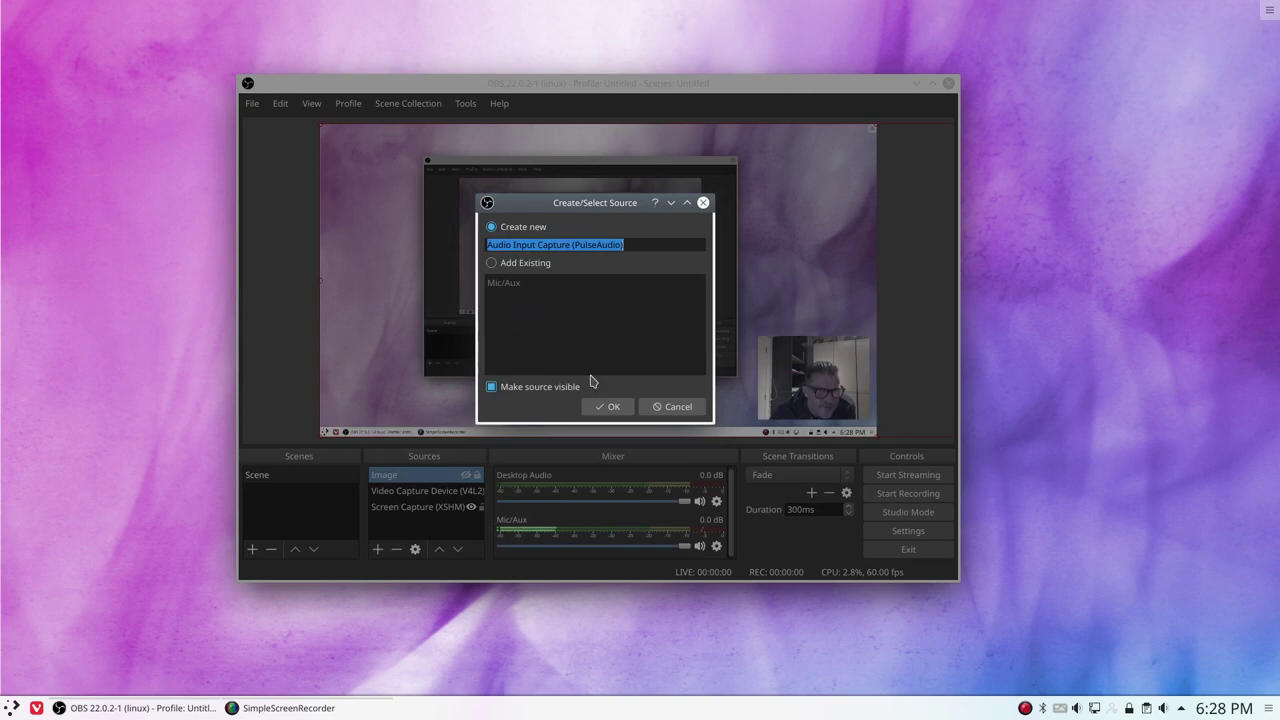
click(614, 408)
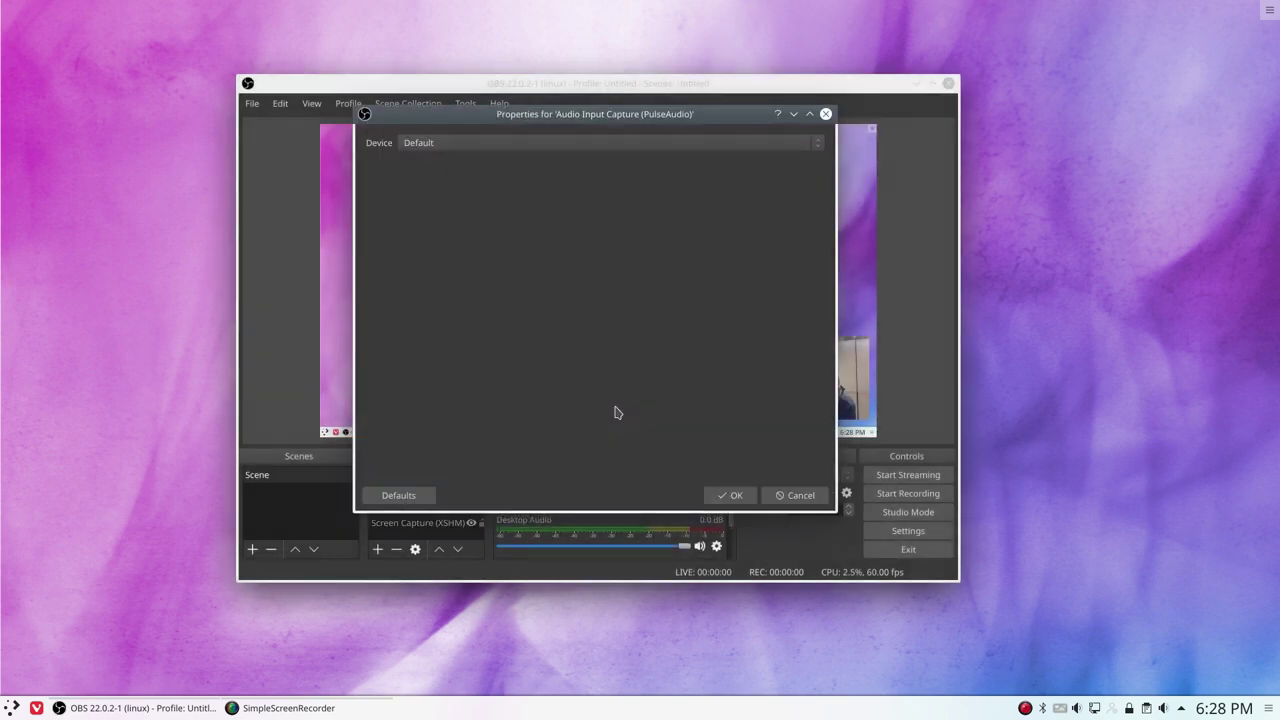
click(432, 148)
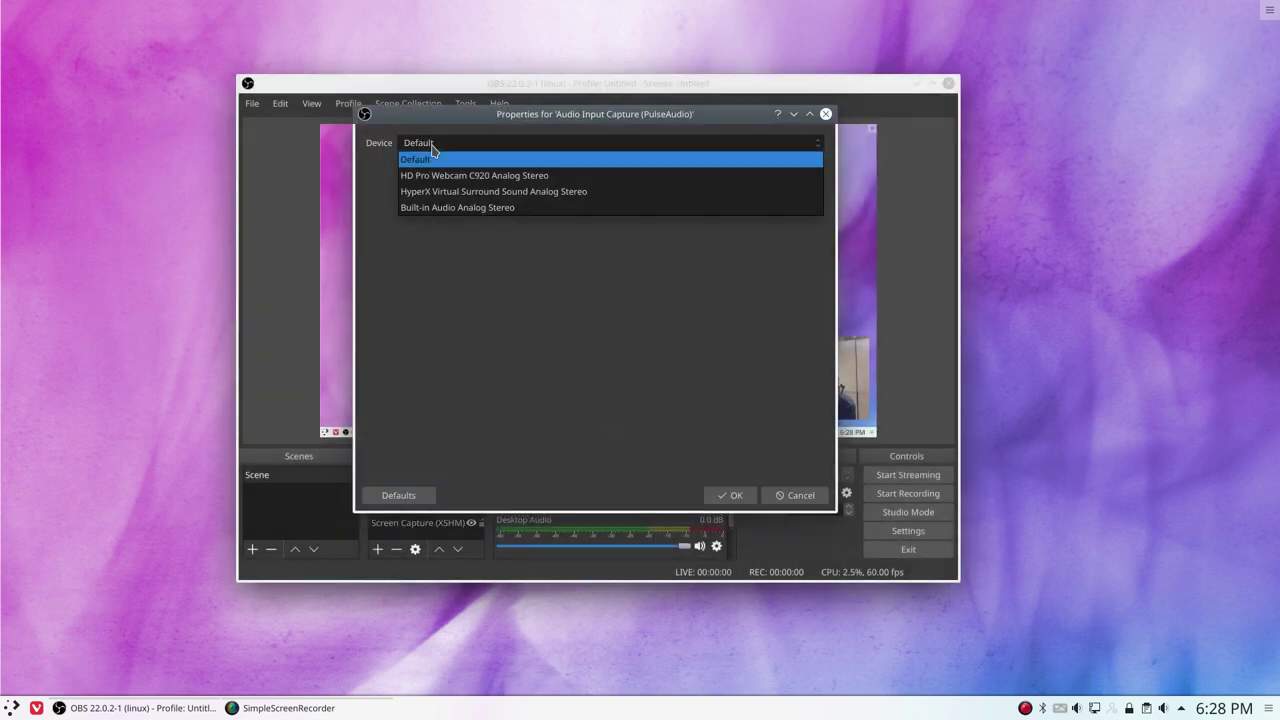
click(512, 178)
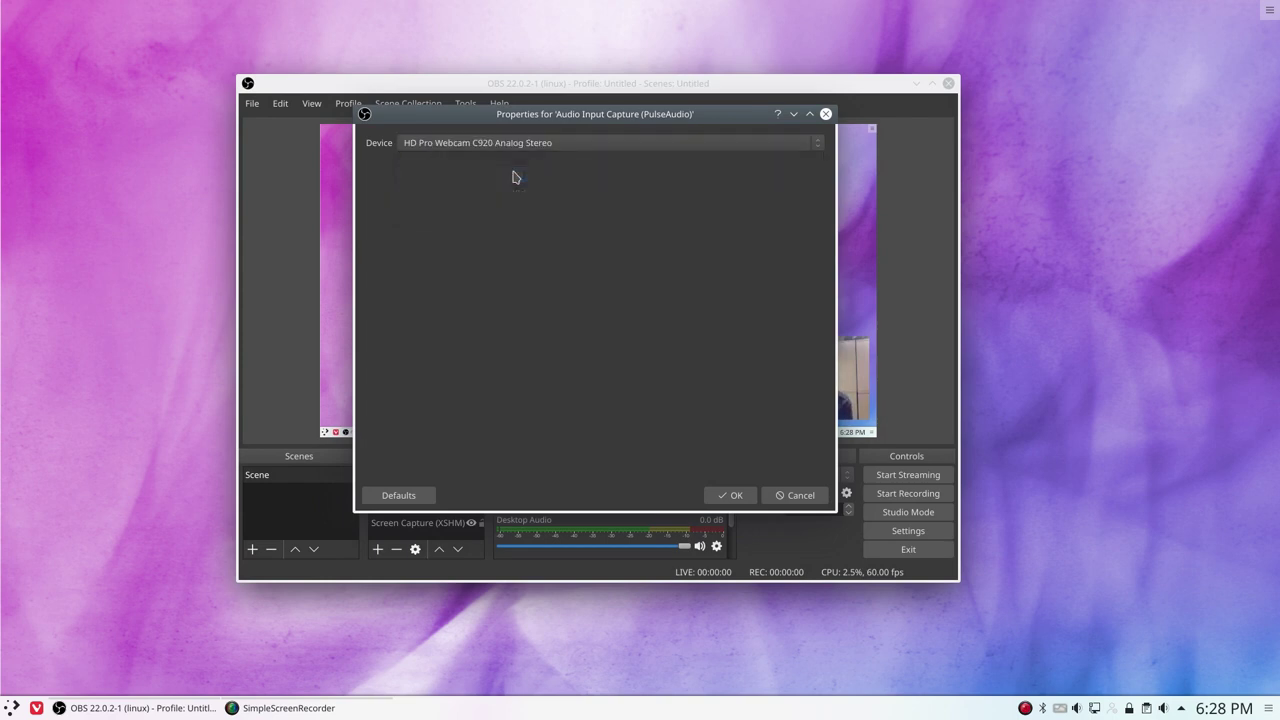
click(741, 503)
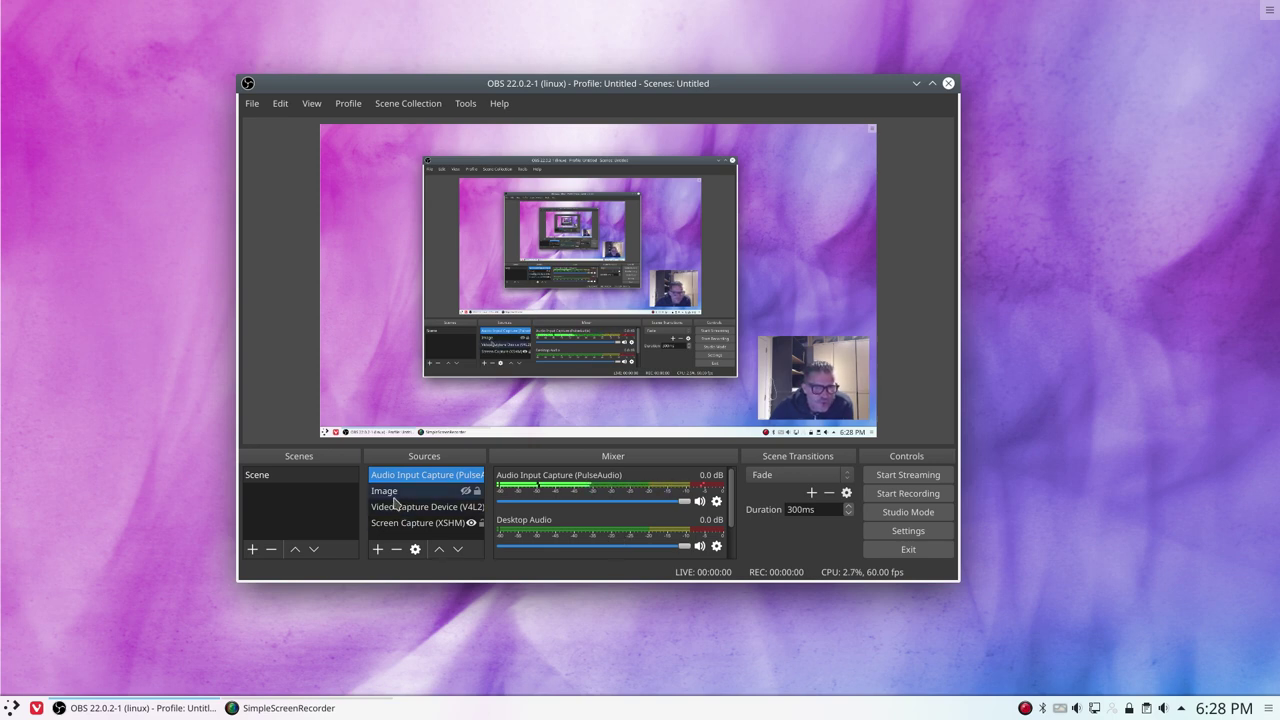
- Move the Image source to the top of the list, then select each other source in turn
click(390, 491)
click(440, 550)
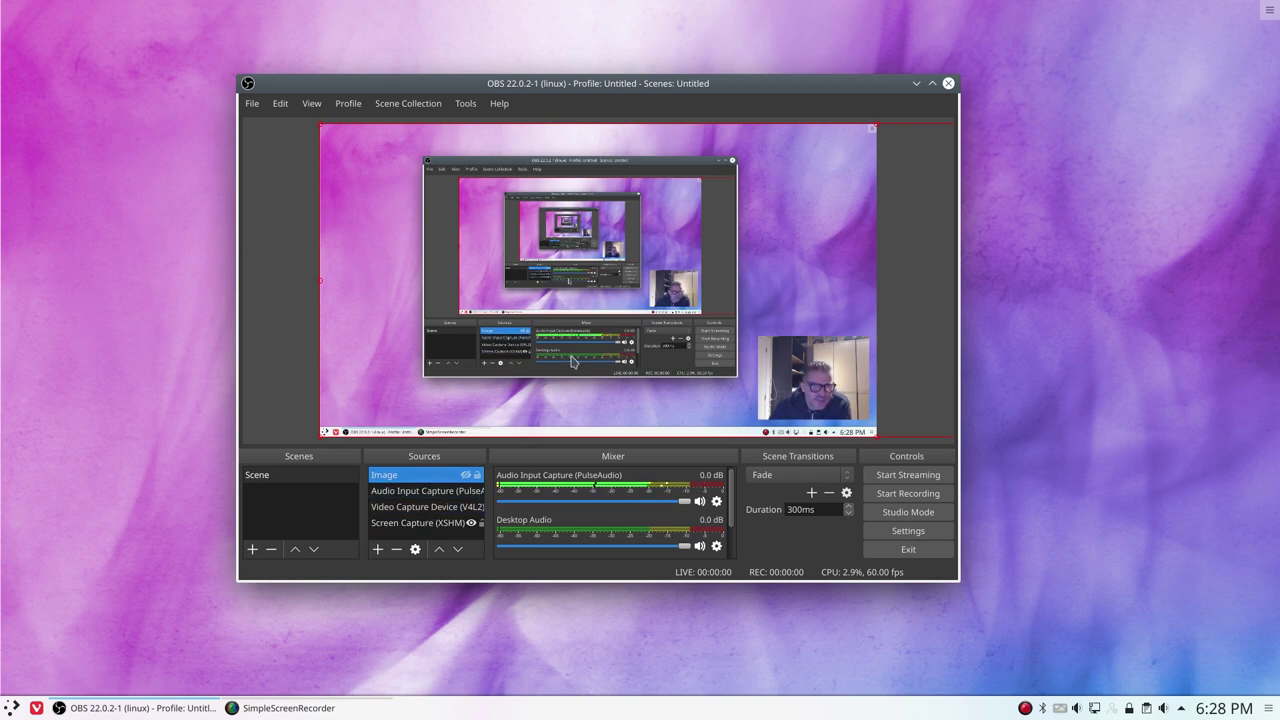
click(416, 497)
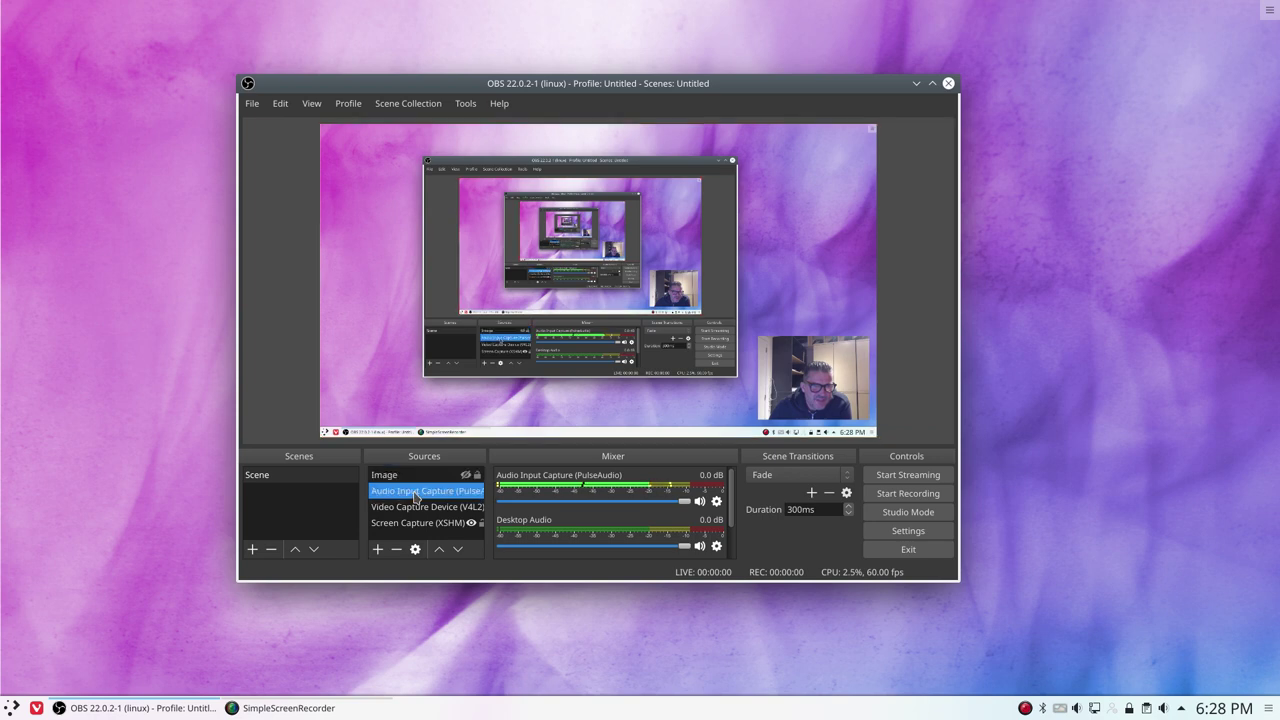
click(419, 508)
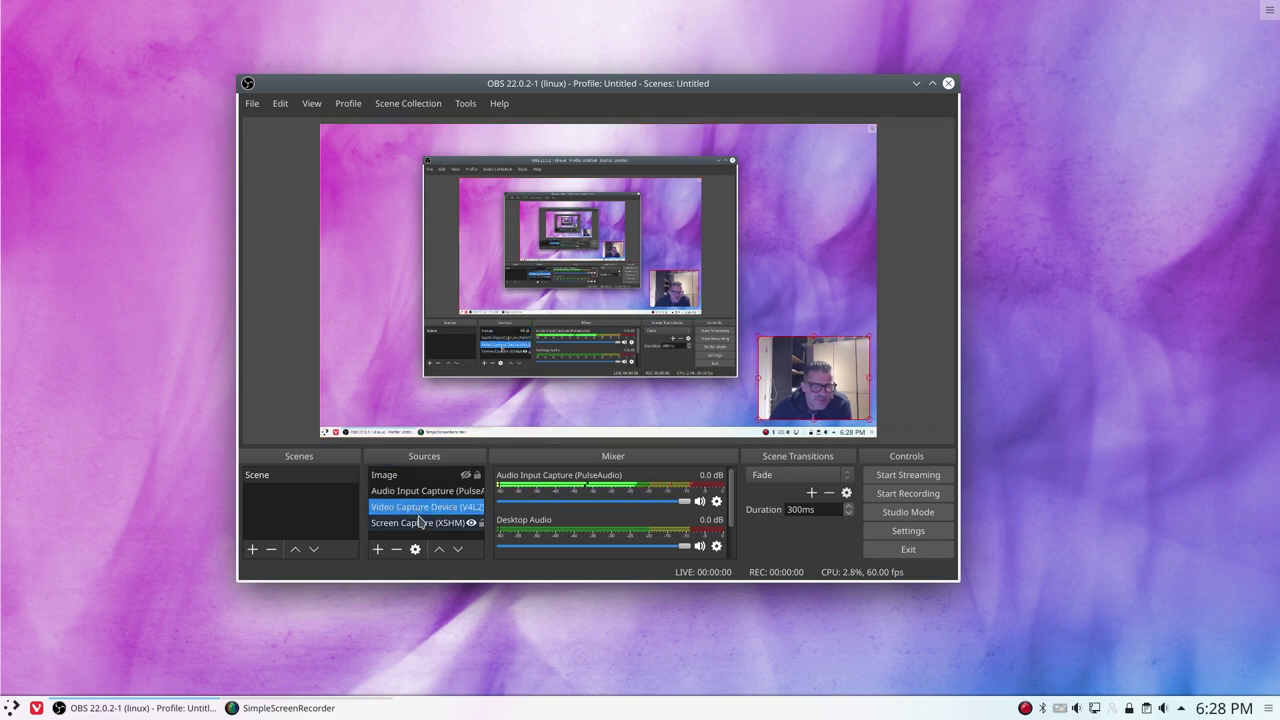
click(421, 524)
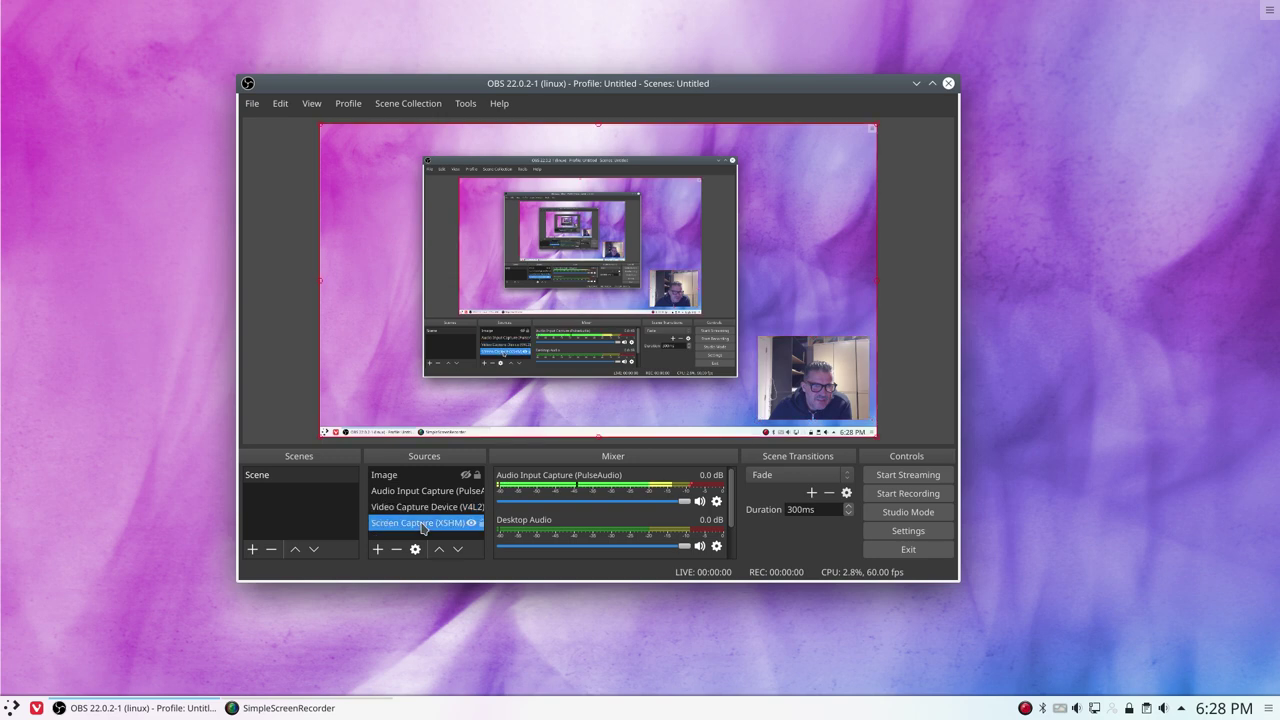
- Toggle the screen capture's visibility off and on twice, and widen the Sources list
click(471, 523)
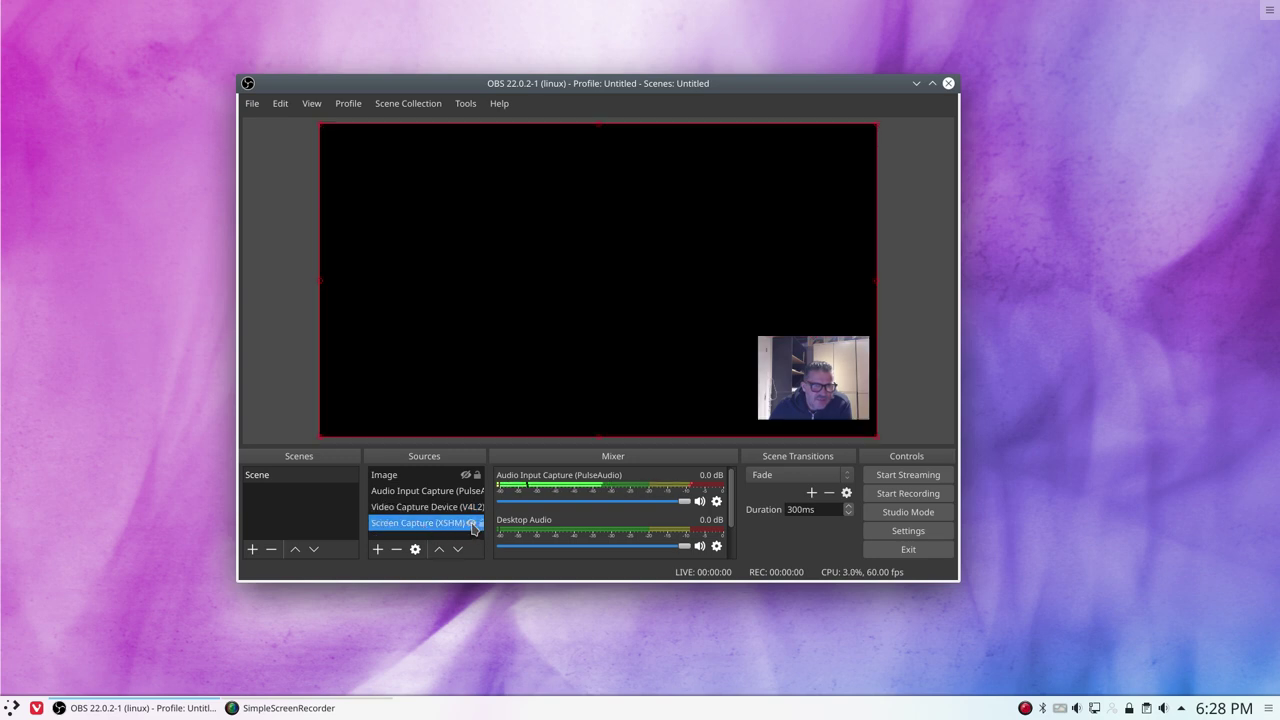
click(471, 524)
click(471, 524)
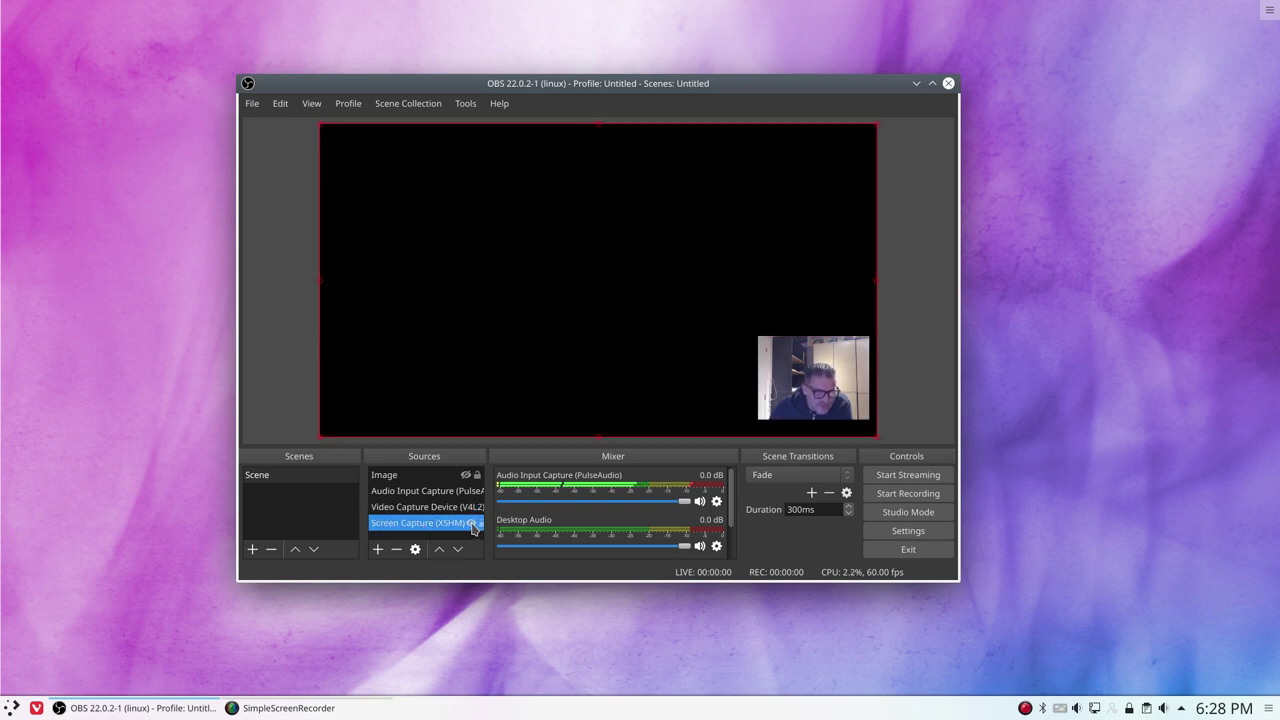
click(471, 524)
click(468, 507)
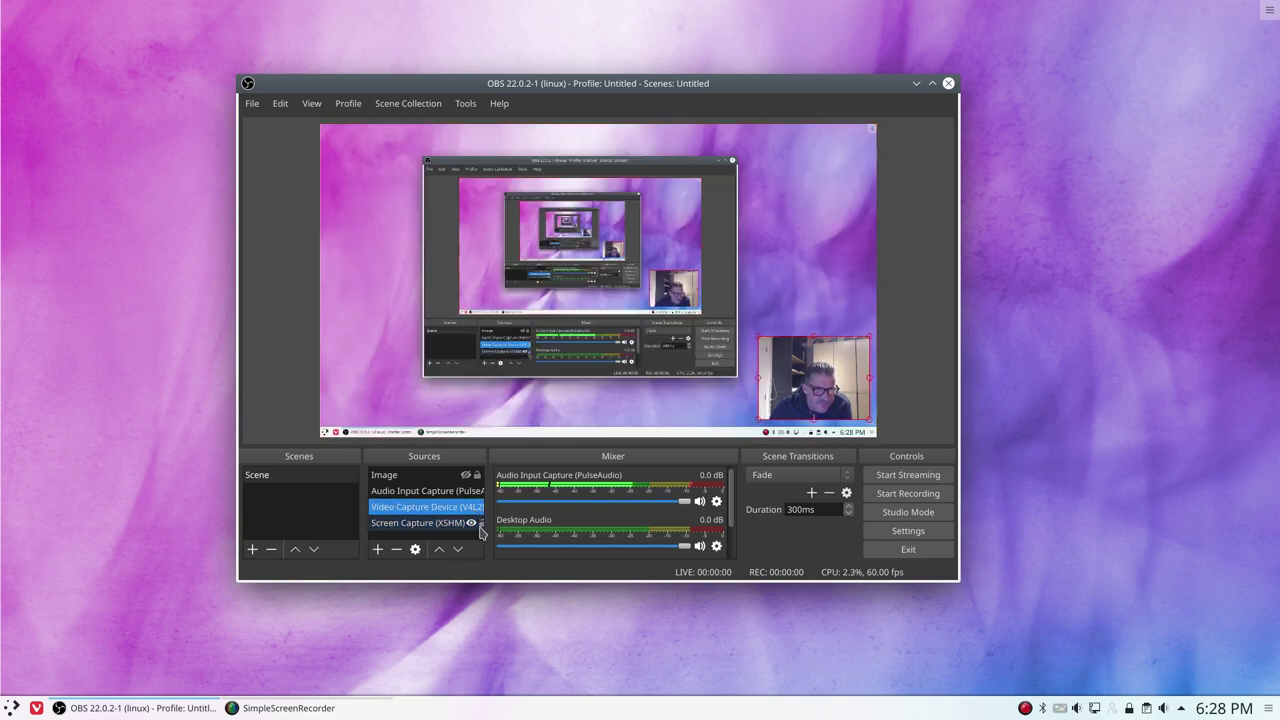
drag(490, 535, 528, 535)
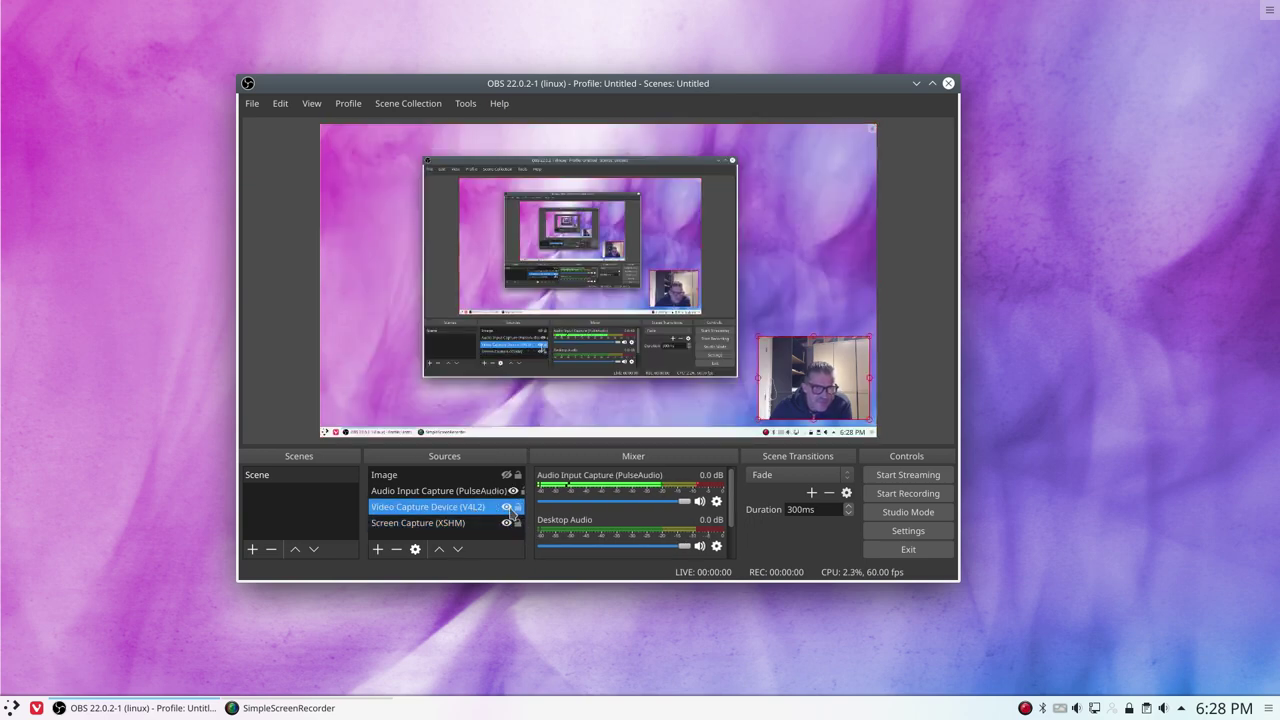
- Toggle the webcam and screen capture visibility off and back on
click(508, 508)
click(507, 508)
click(507, 508)
click(507, 508)
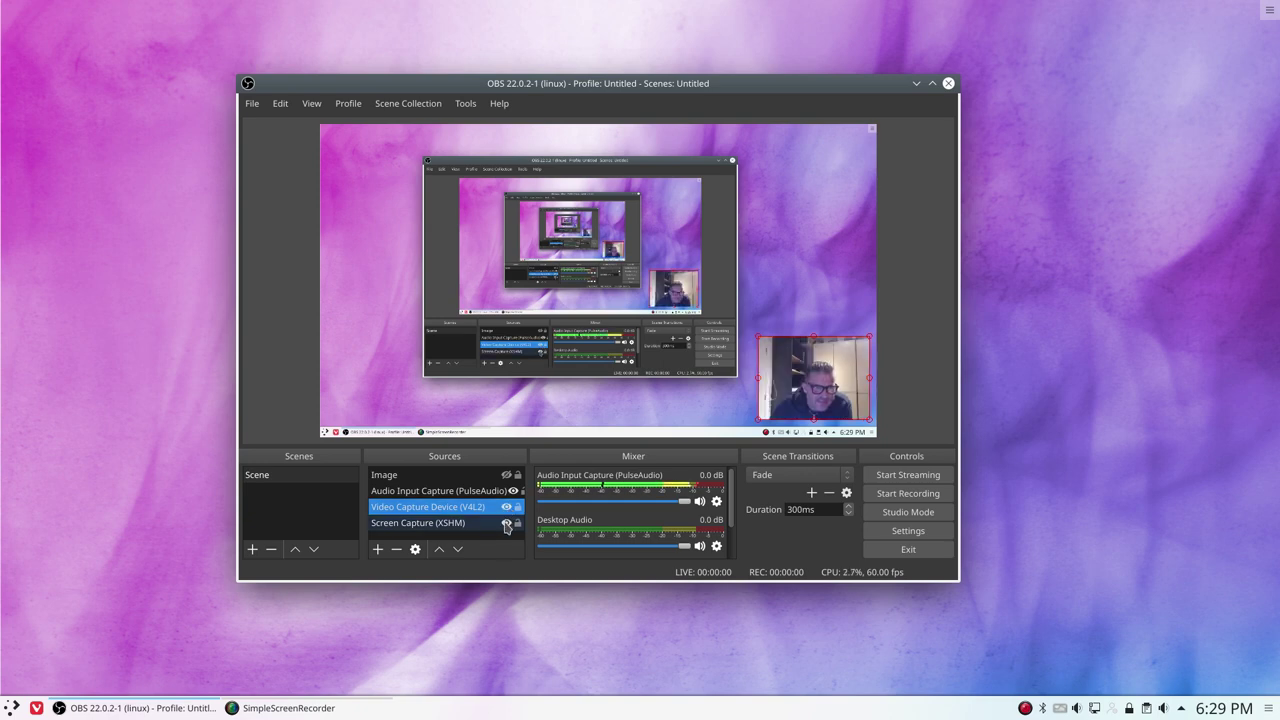
click(506, 523)
click(506, 523)
- Disable and re-enable the webcam microphone, then make the Image source visible
click(474, 495)
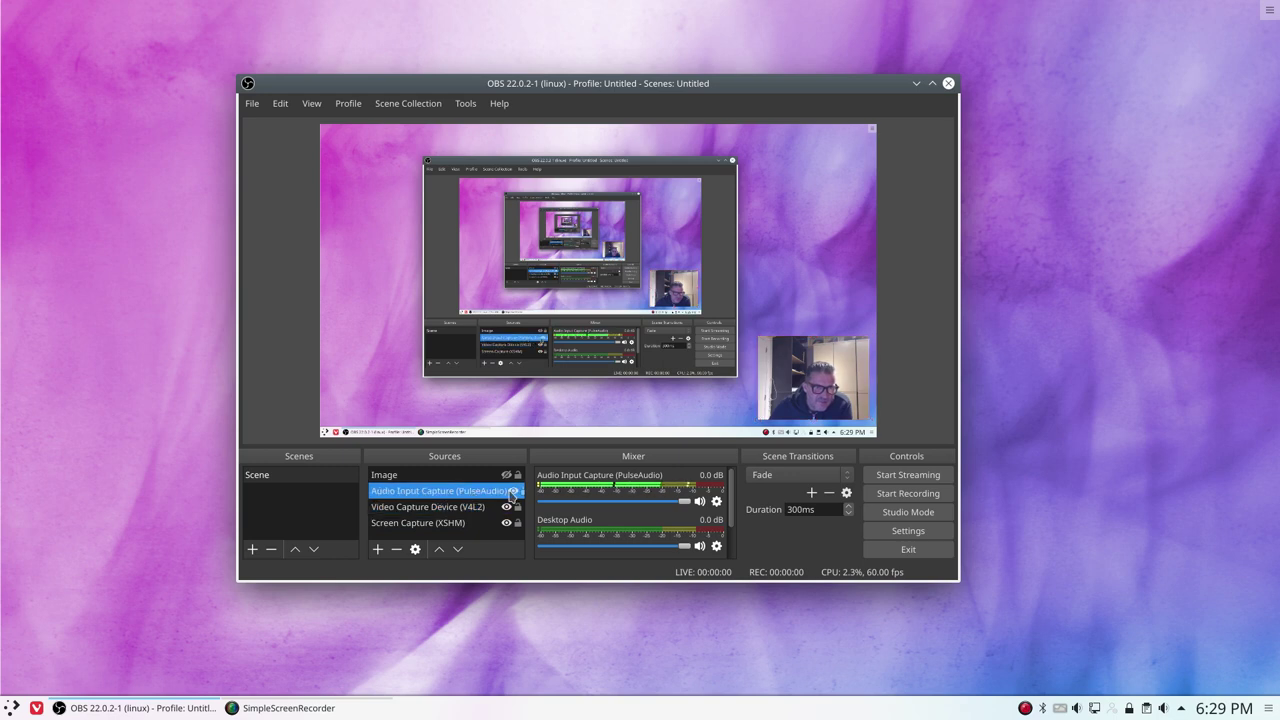
click(514, 491)
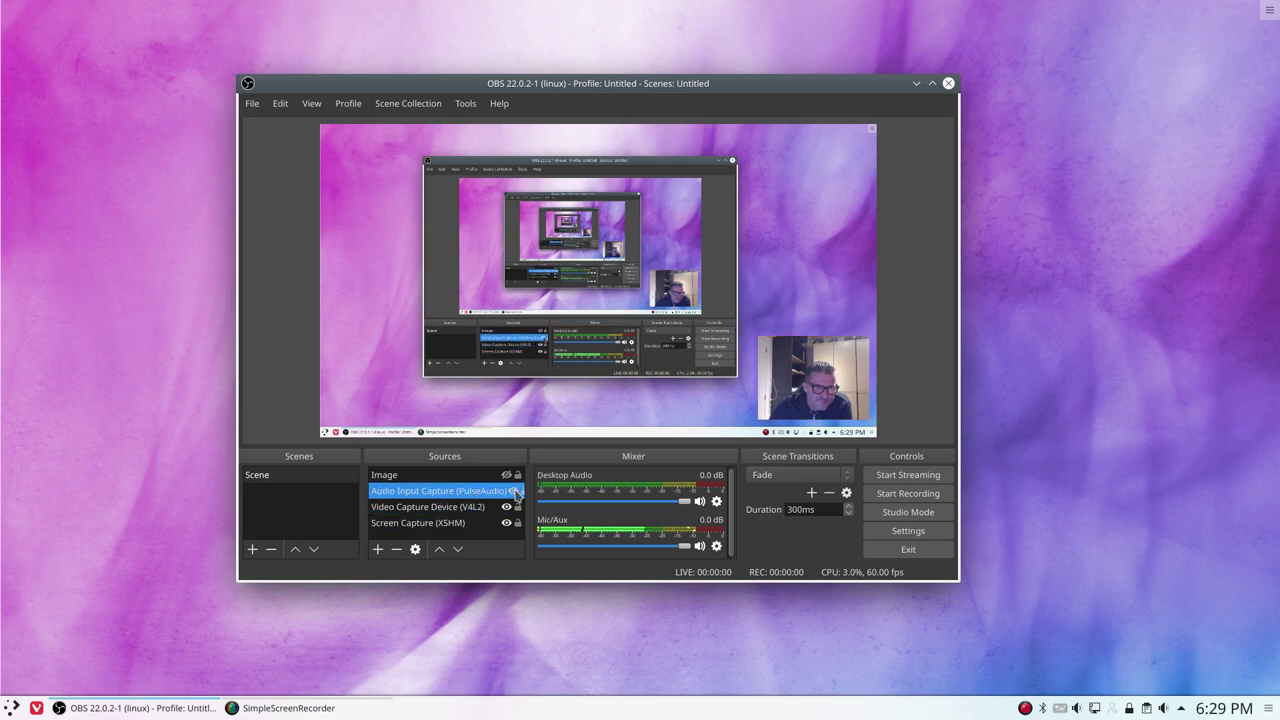
click(514, 491)
click(507, 476)
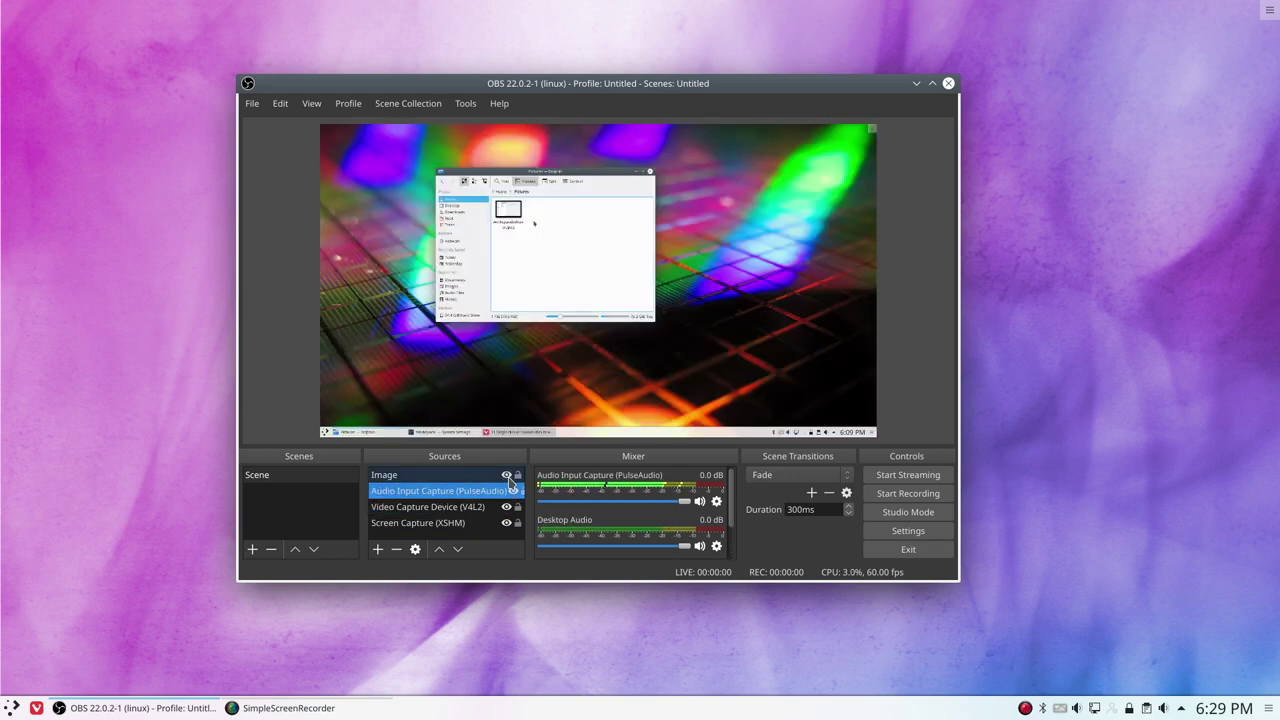